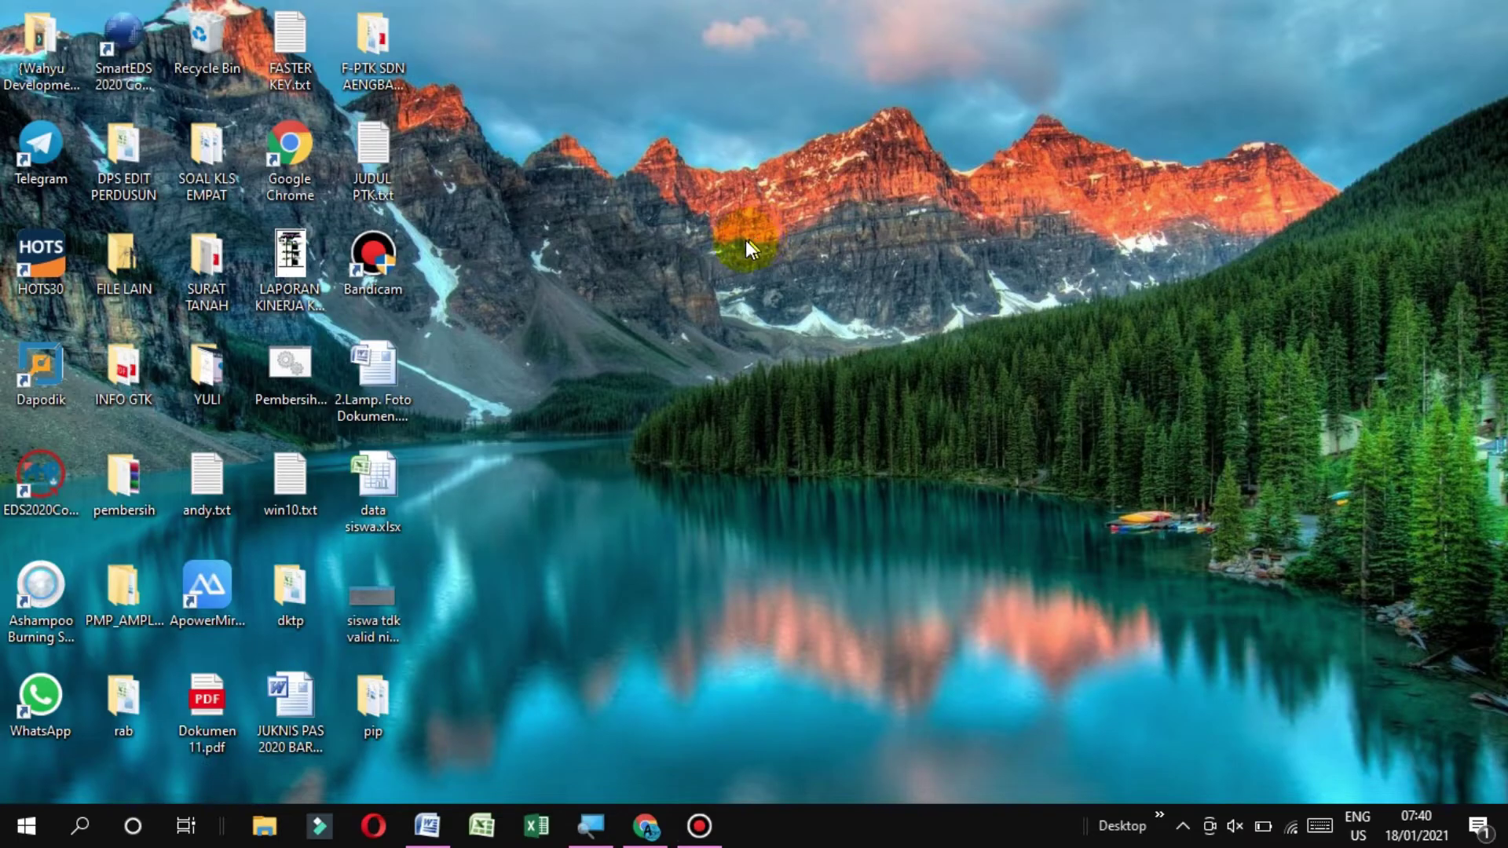
# Refresh the desktop and bring the Word document to the front
pyautogui.rightClick(648, 236)
pyautogui.click(771, 313)
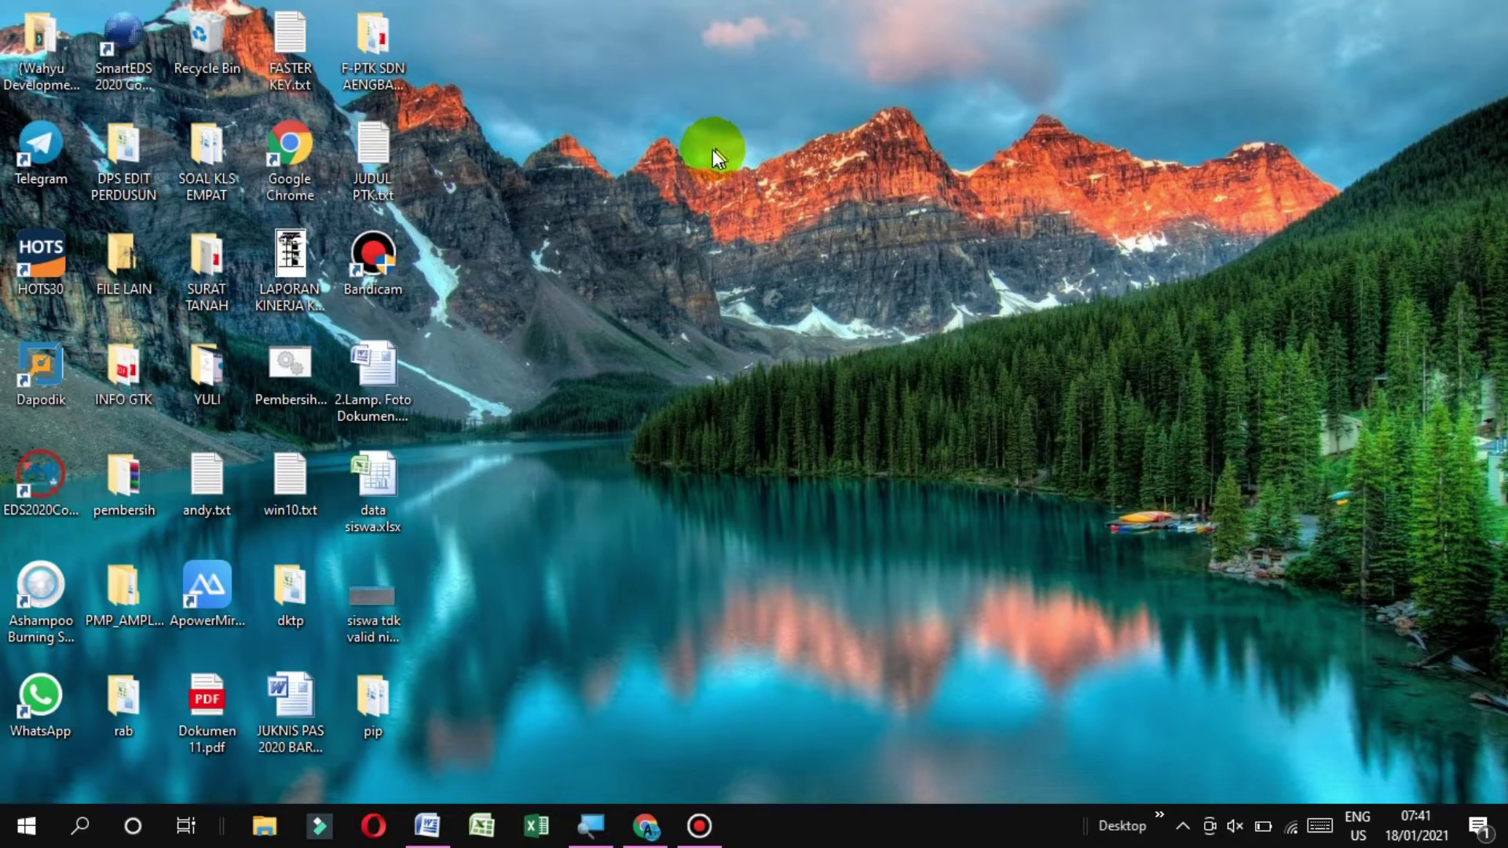
pyautogui.click(431, 832)
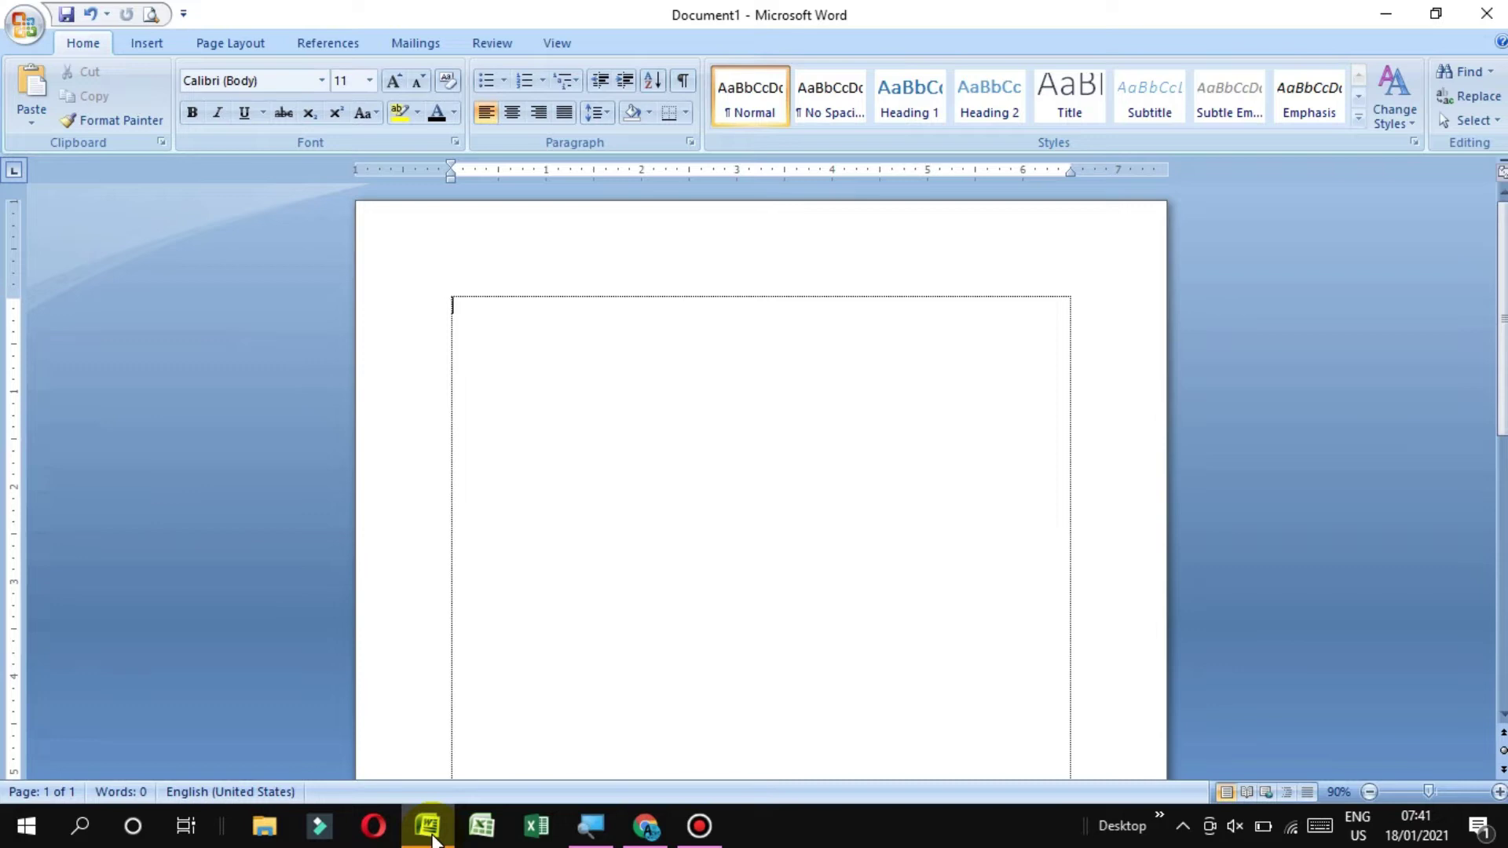
# Test keys by typing a line of [ and l characters, overwriting with A and FFFFF, and deleting
pyautogui.write('[[[[[[[[[[[[[[[[[[[[[[[[[[[[[[[[[[[[[[[[[[[[[[[[[[[[[[[[[[[[[[[')
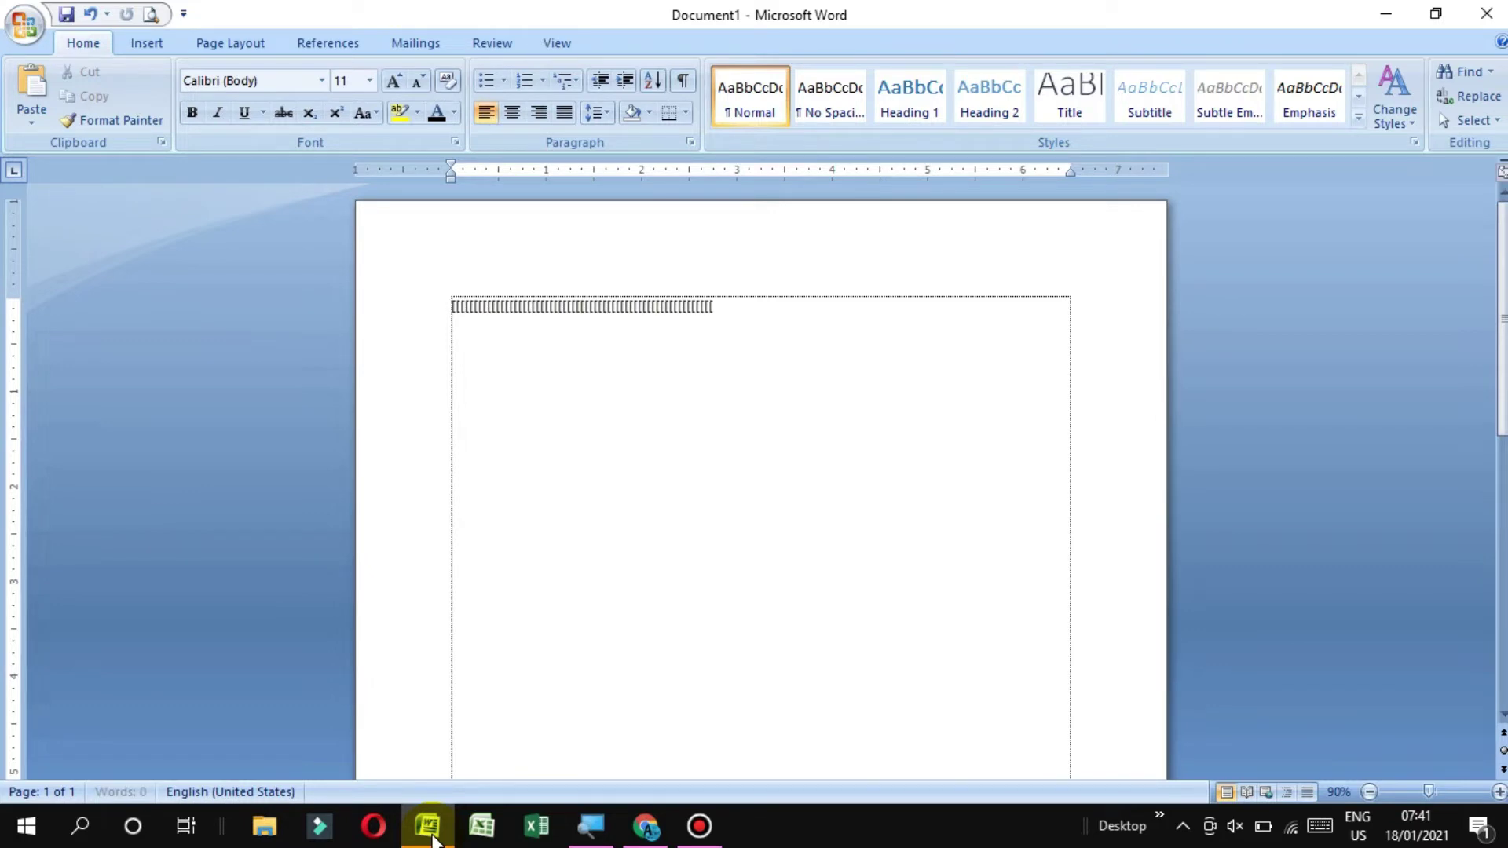
pyautogui.write('llllllllllllllllllllllllllllllllllllllllllllllllllllllllllllll')
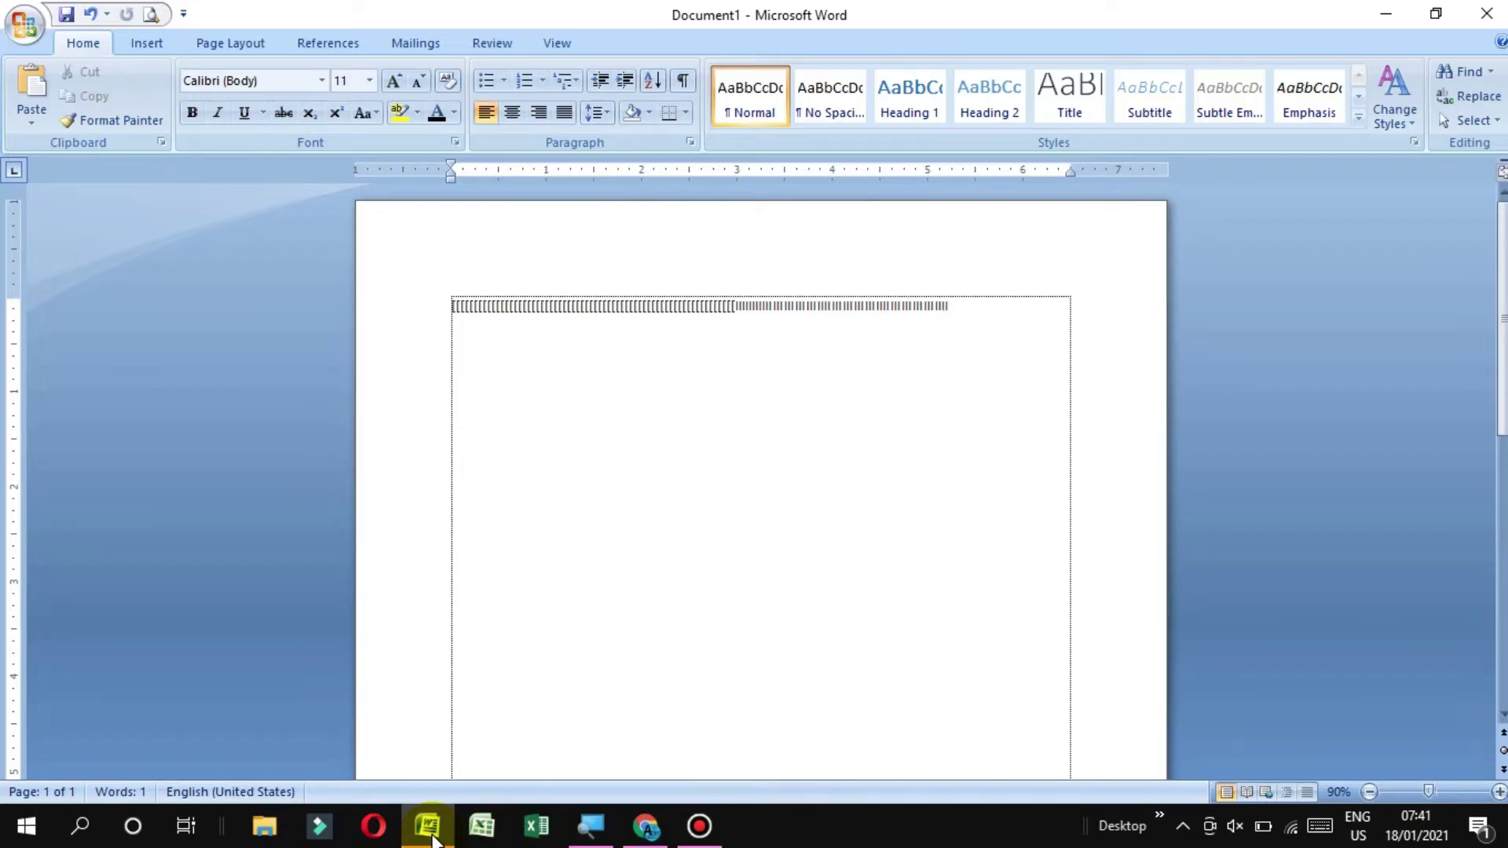
pyautogui.hotkey('ctrl', 'a')
pyautogui.write('A')
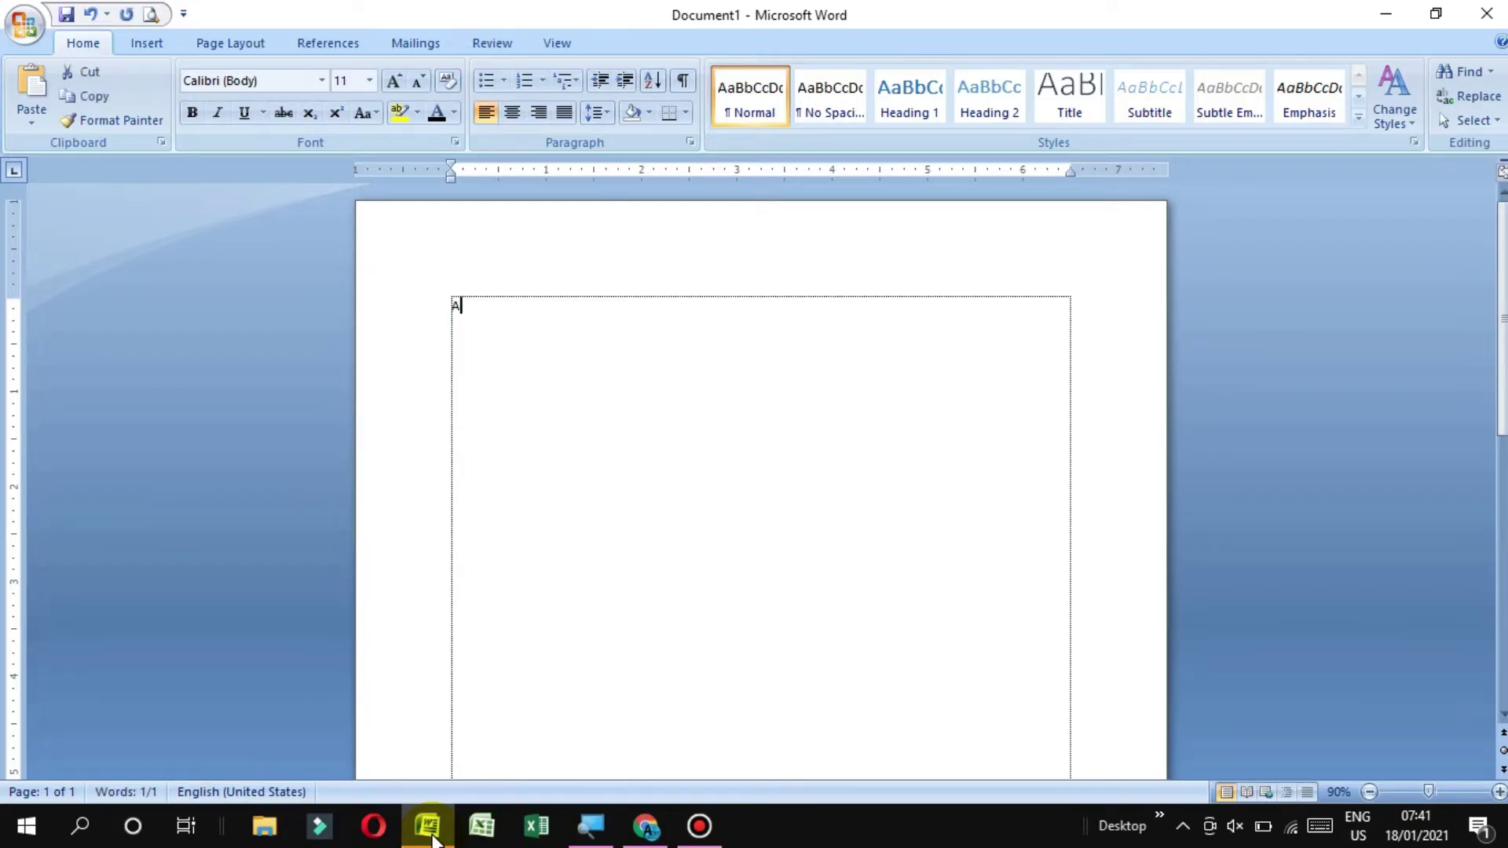
pyautogui.press('BackSpace')
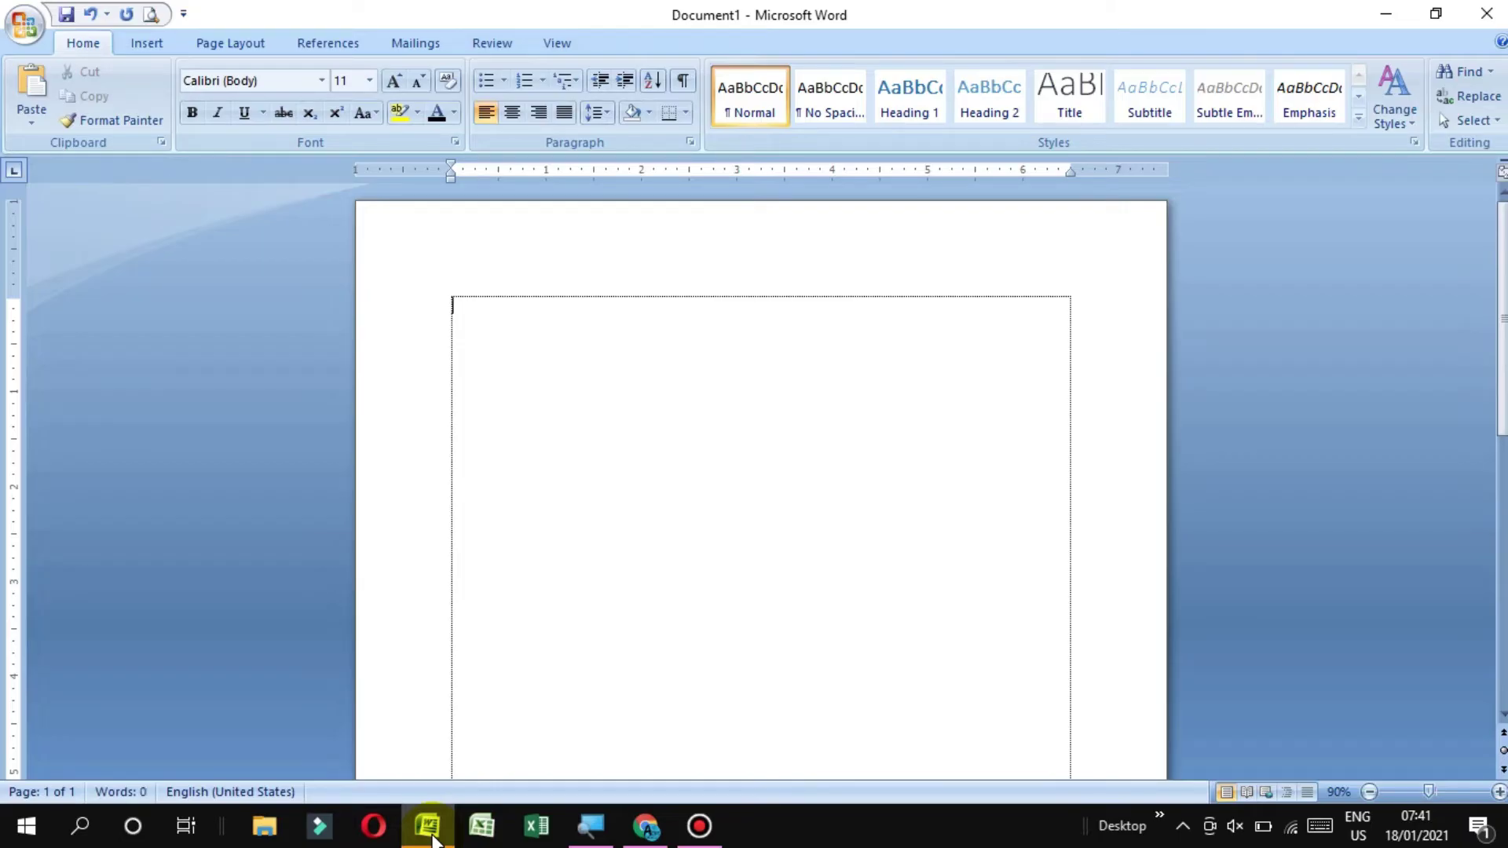
pyautogui.write('FFFFF')
pyautogui.press('BackSpace')
pyautogui.press('BackSpace')
pyautogui.press('BackSpace')
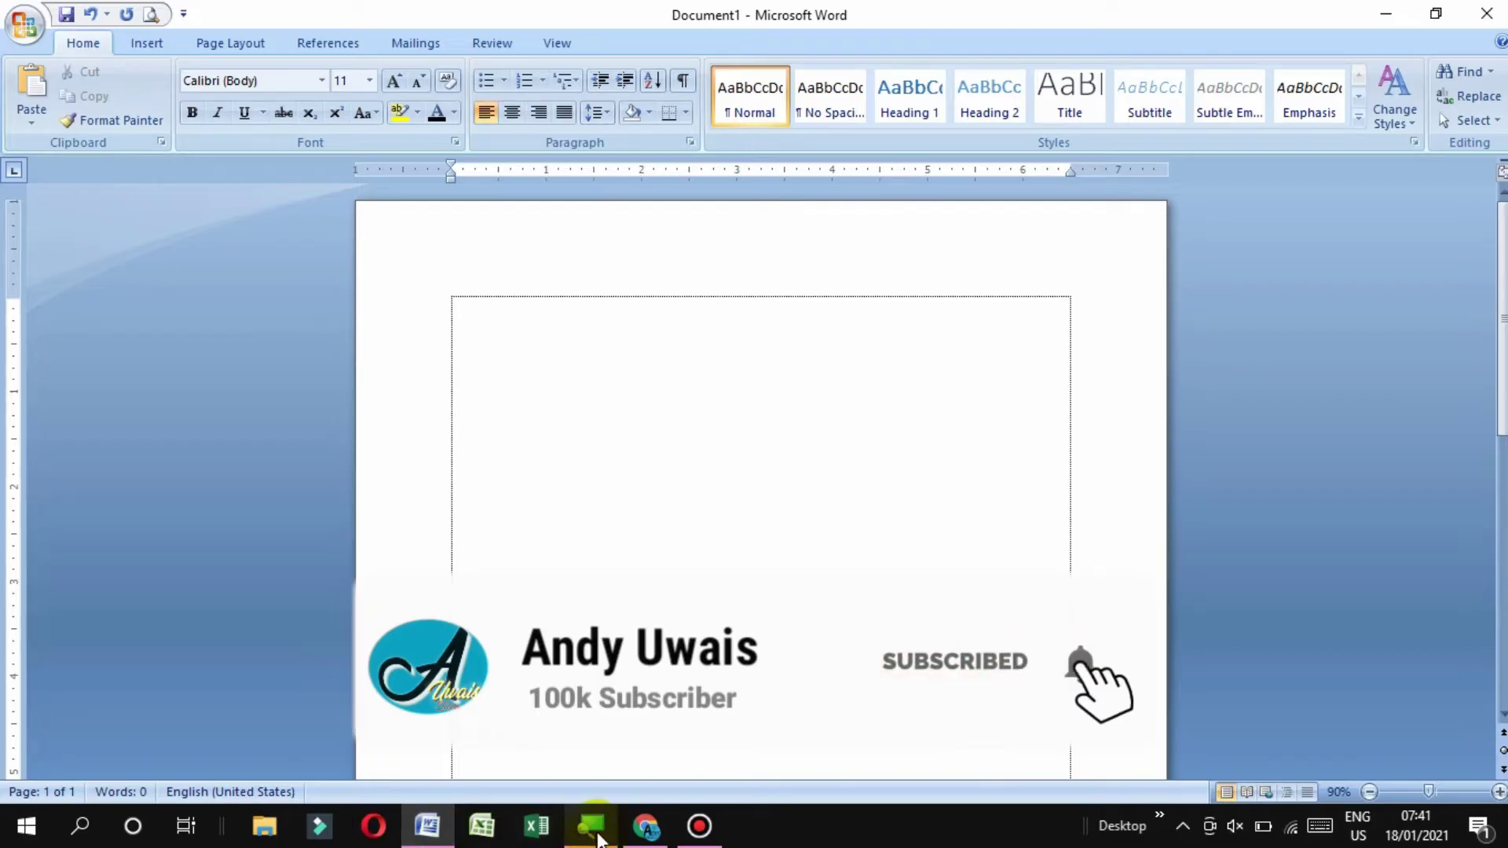
# Scroll through the YouTube channel's uploaded videos in Chrome, then switch to the blank new tab
pyautogui.click(645, 827)
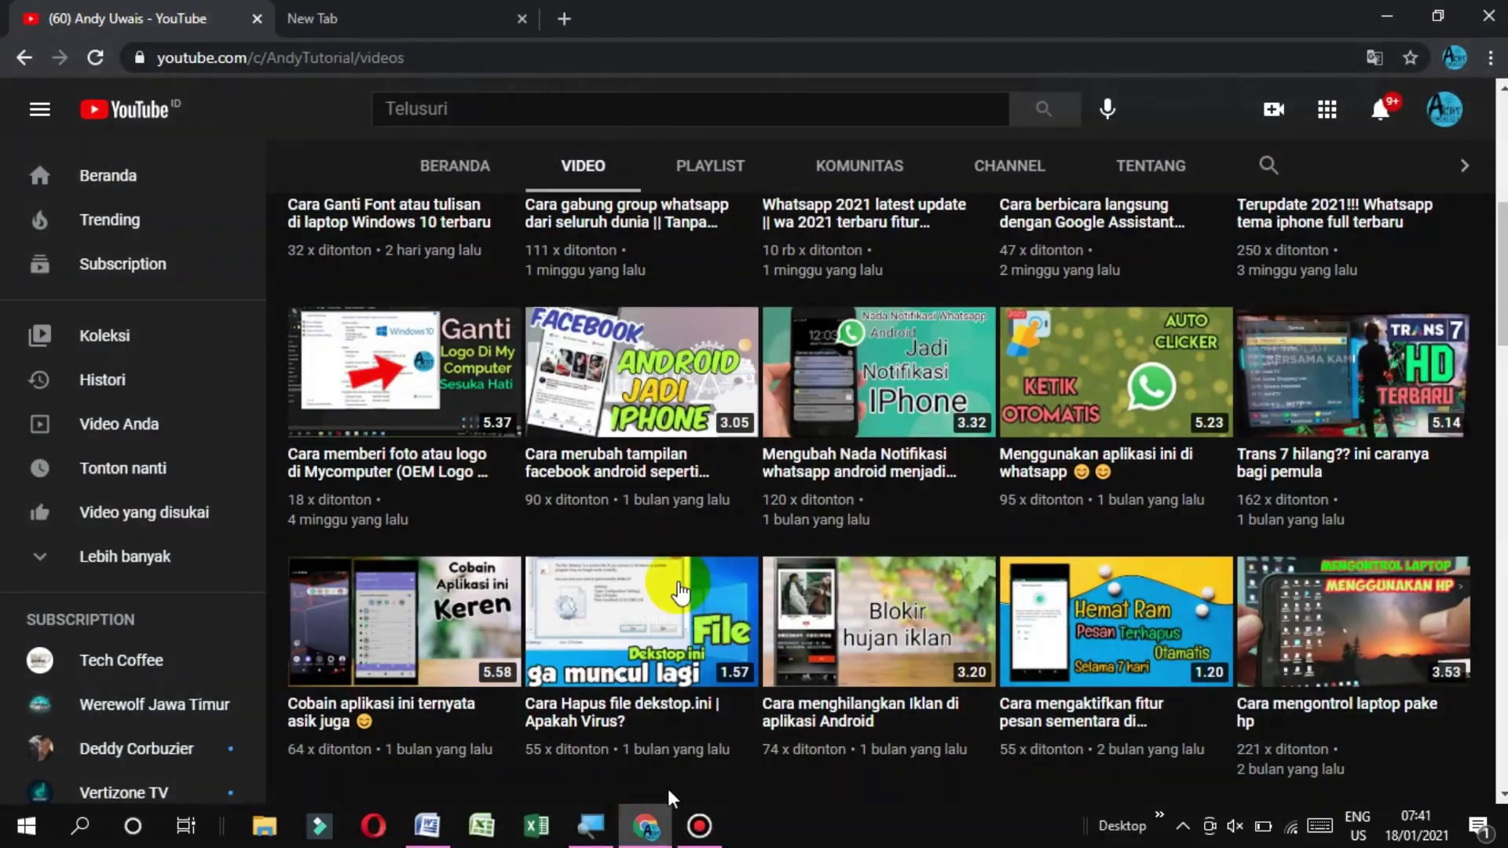
pyautogui.scroll(-3, 875, 535)
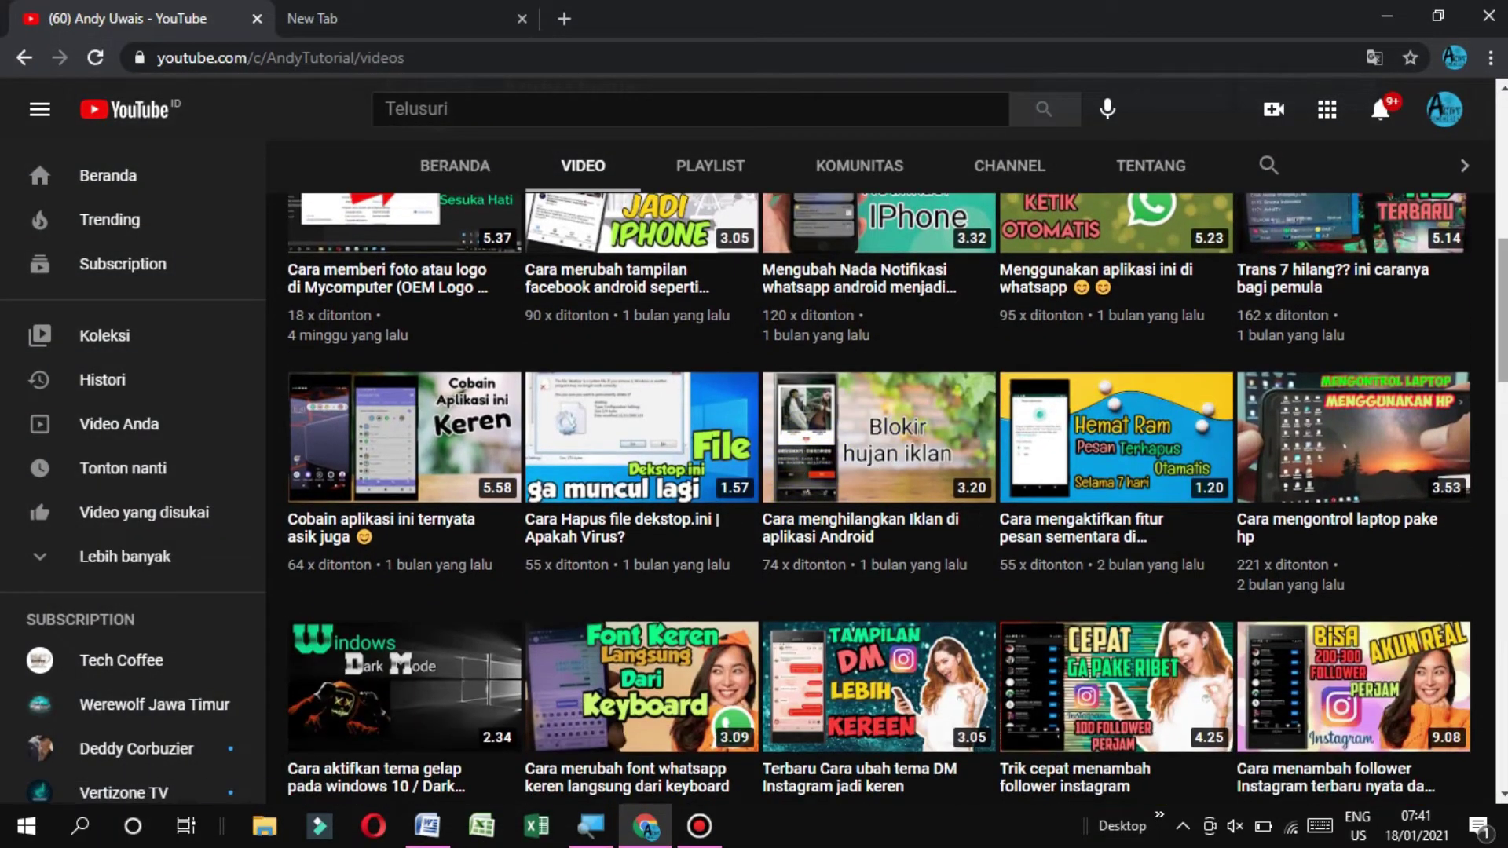
pyautogui.scroll(-4, 876, 536)
pyautogui.scroll(-1, 897, 498)
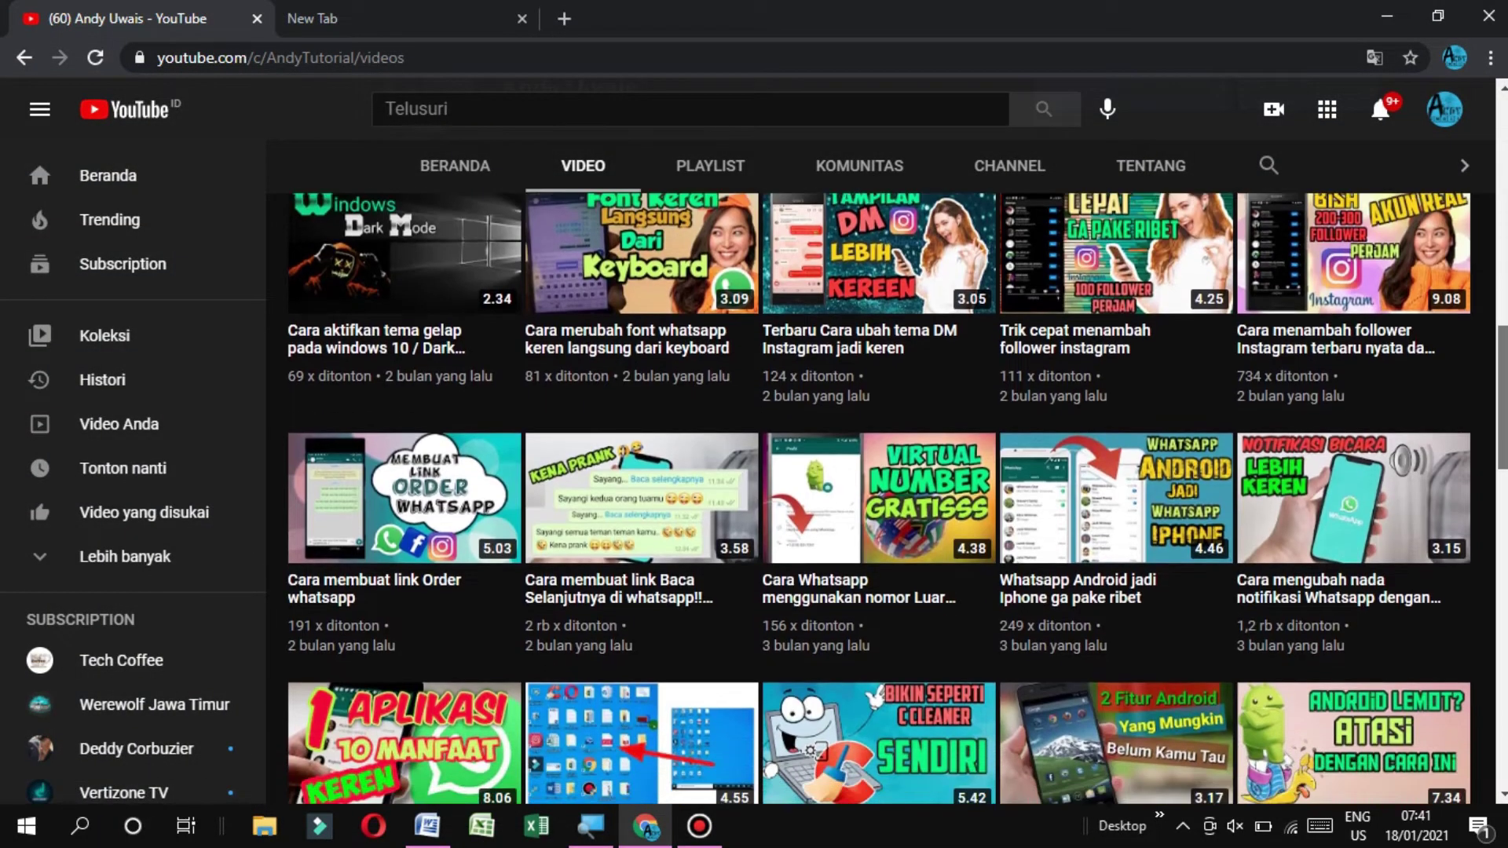
pyautogui.scroll(8, 880, 487)
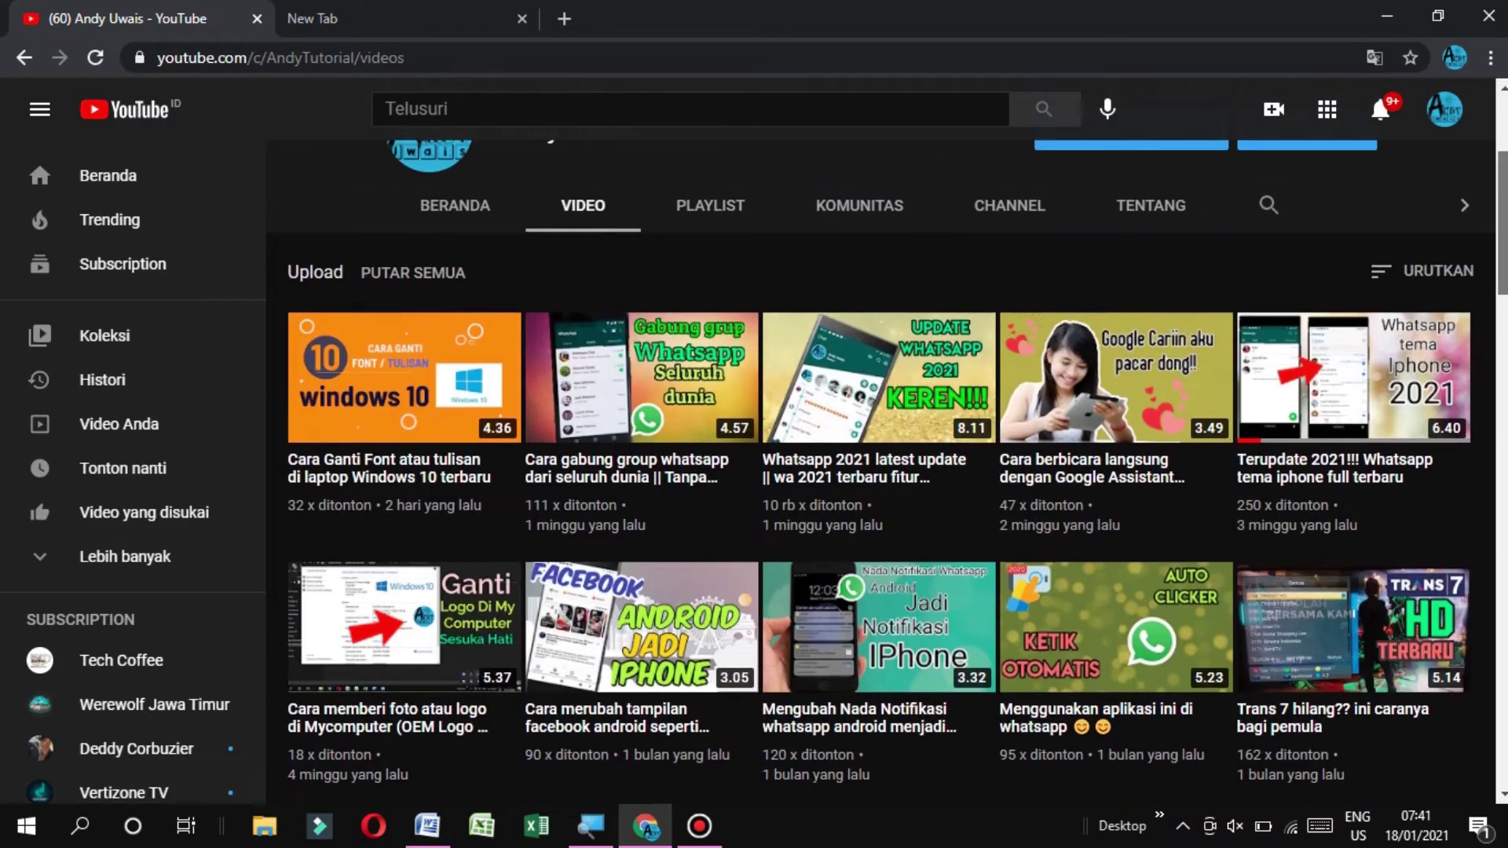
pyautogui.click(421, 20)
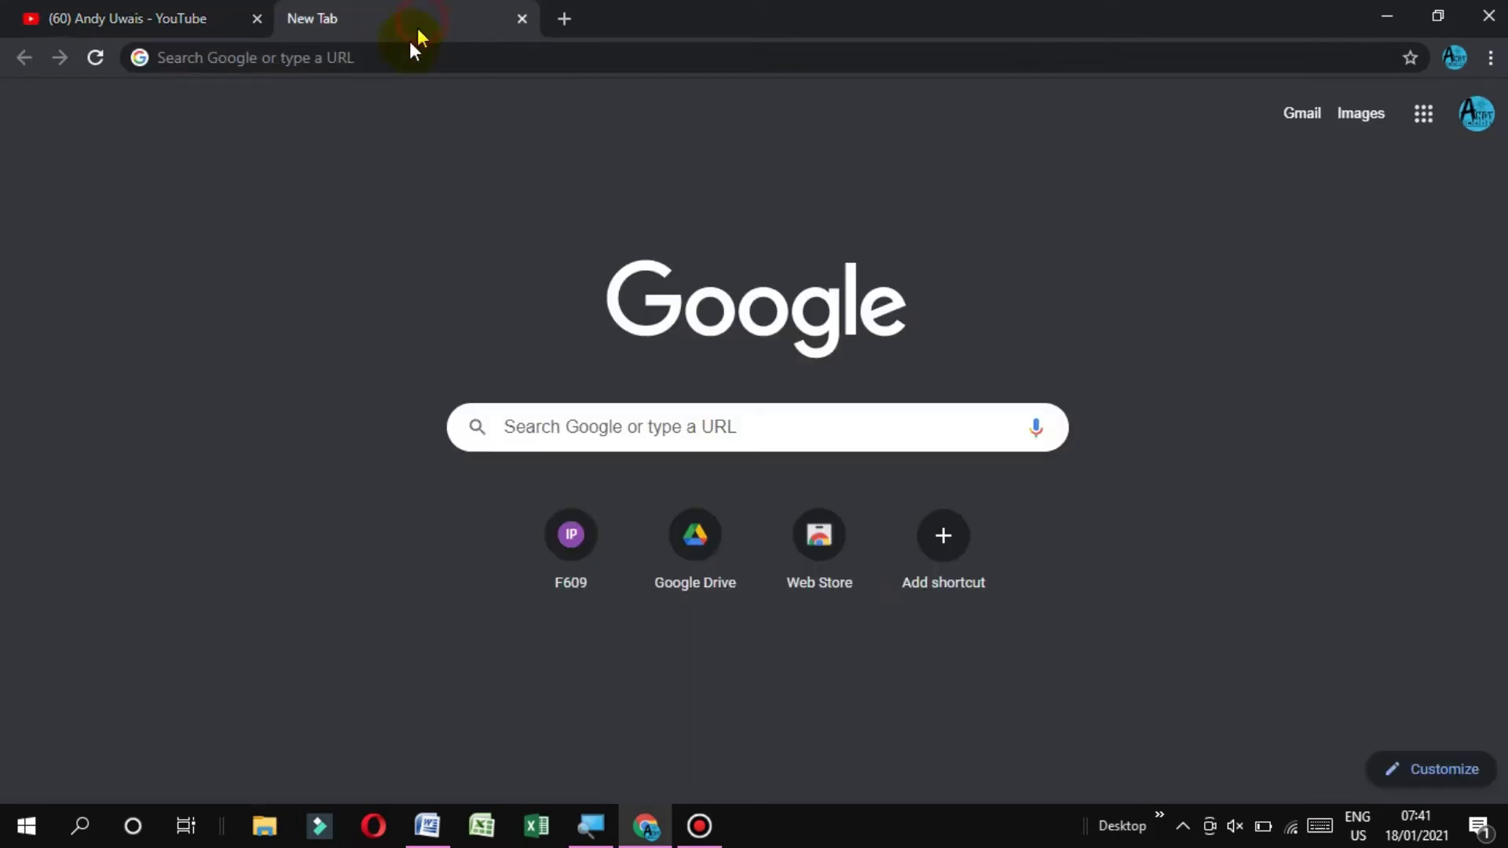
# Download KeyTweak_install.rar from the pasted bit.ly Google Drive link and show it in its folder
pyautogui.click(381, 61)
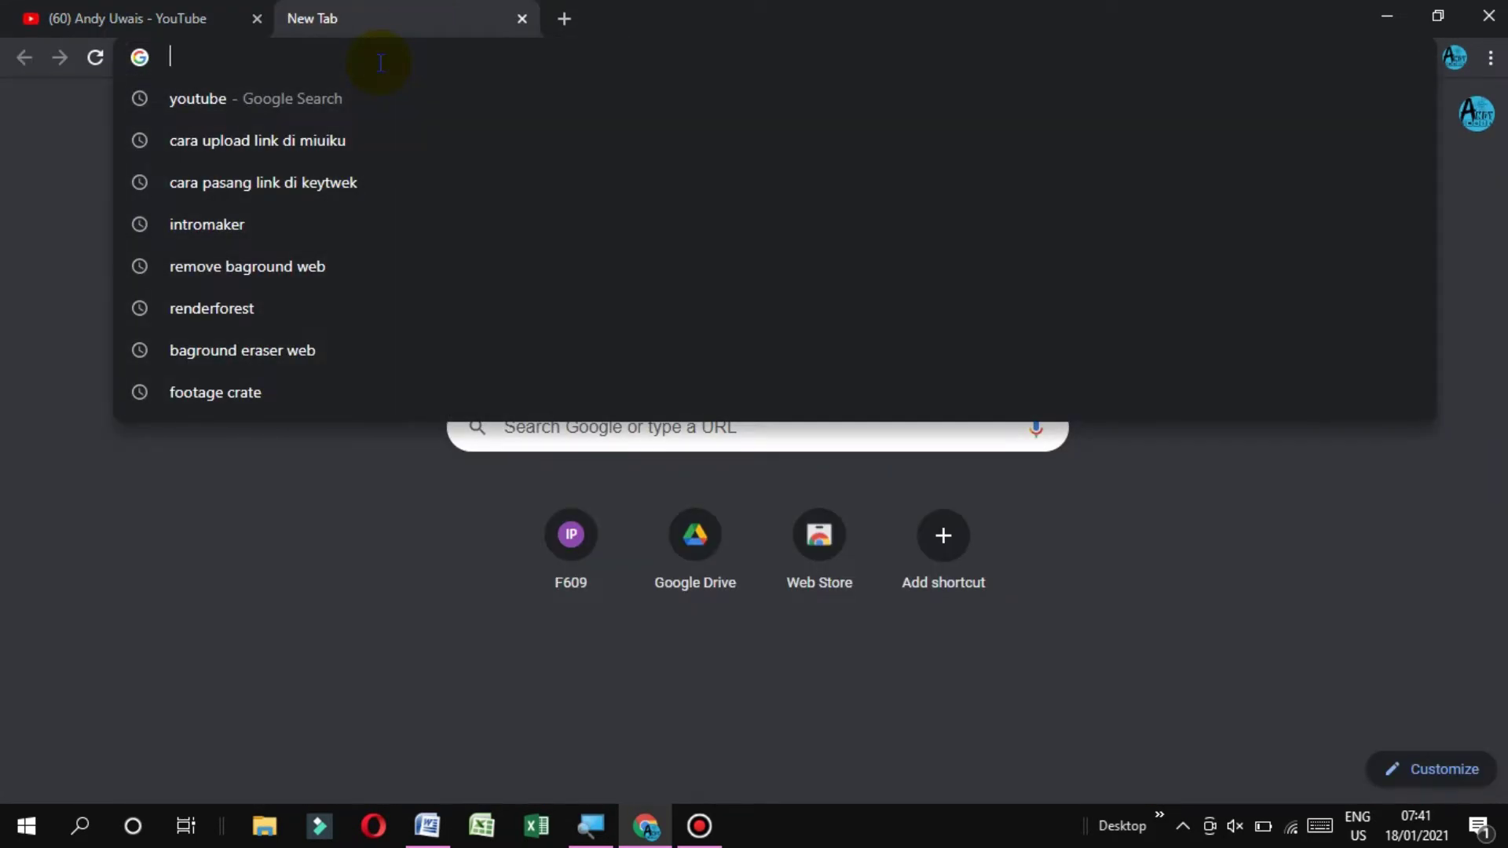
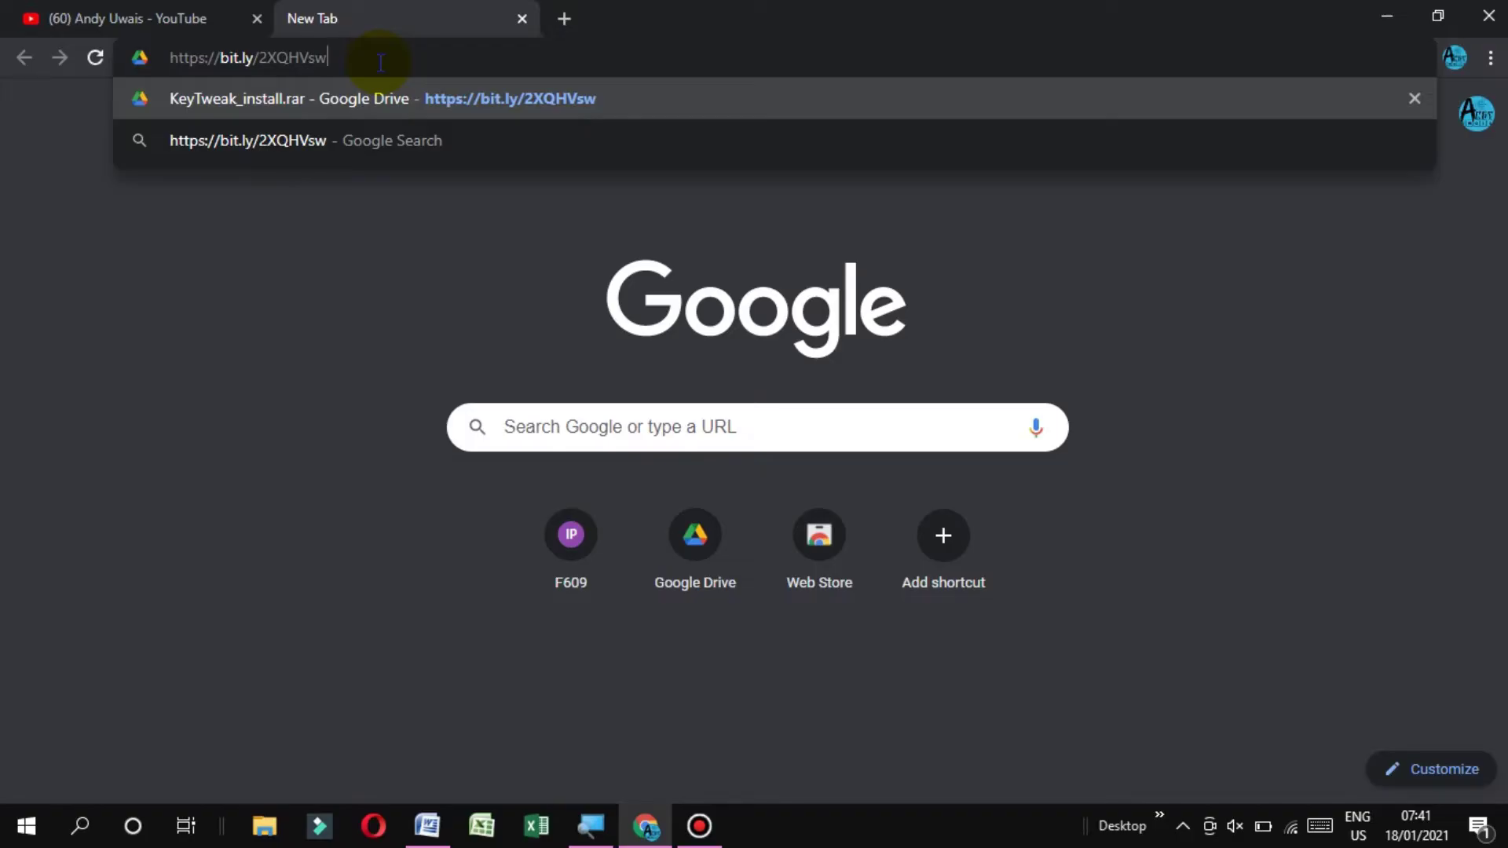
pyautogui.press('Return')
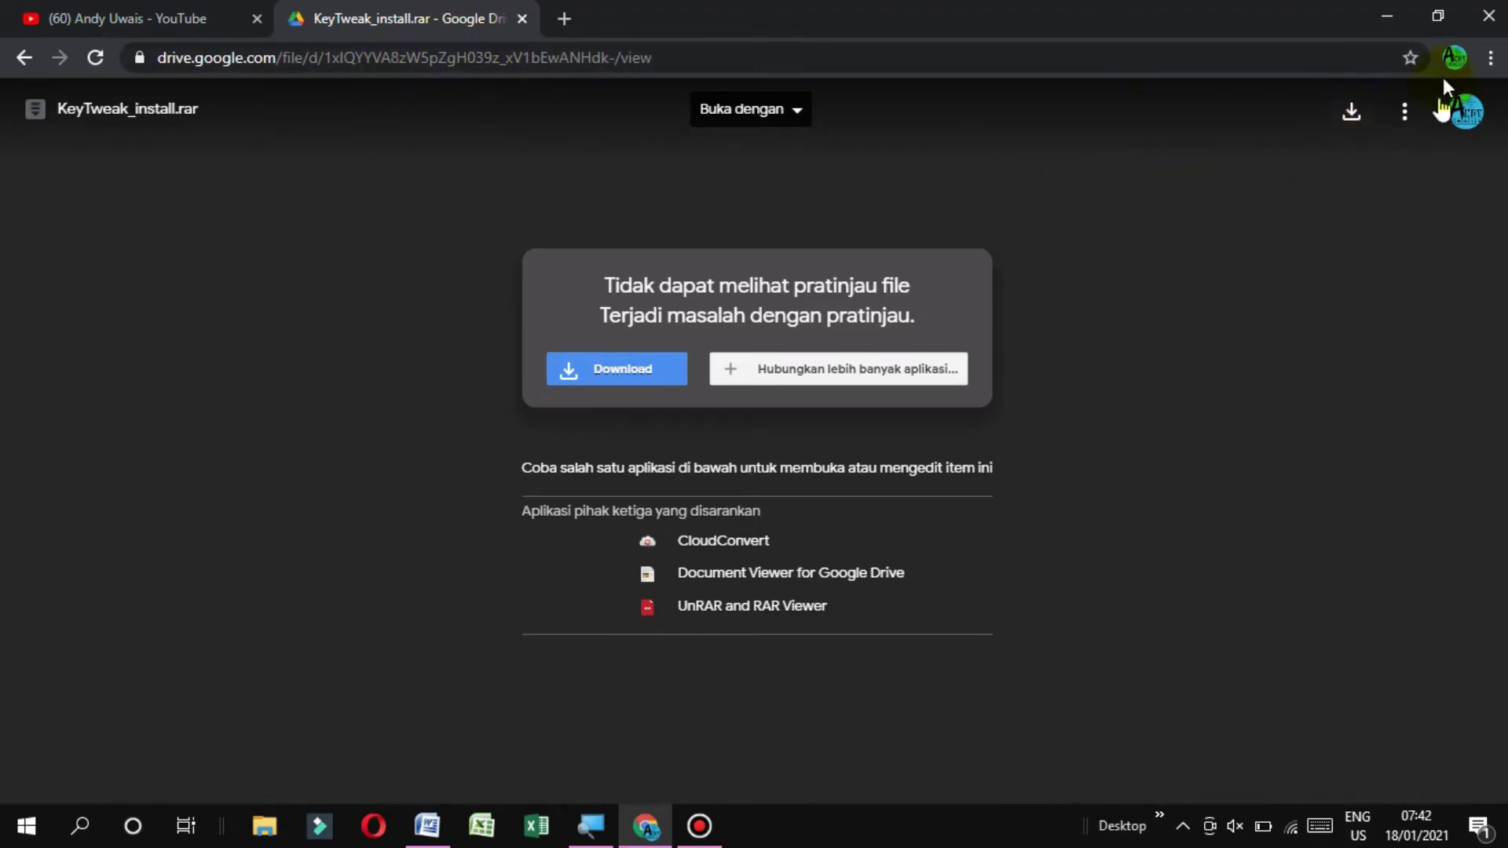
pyautogui.click(1351, 114)
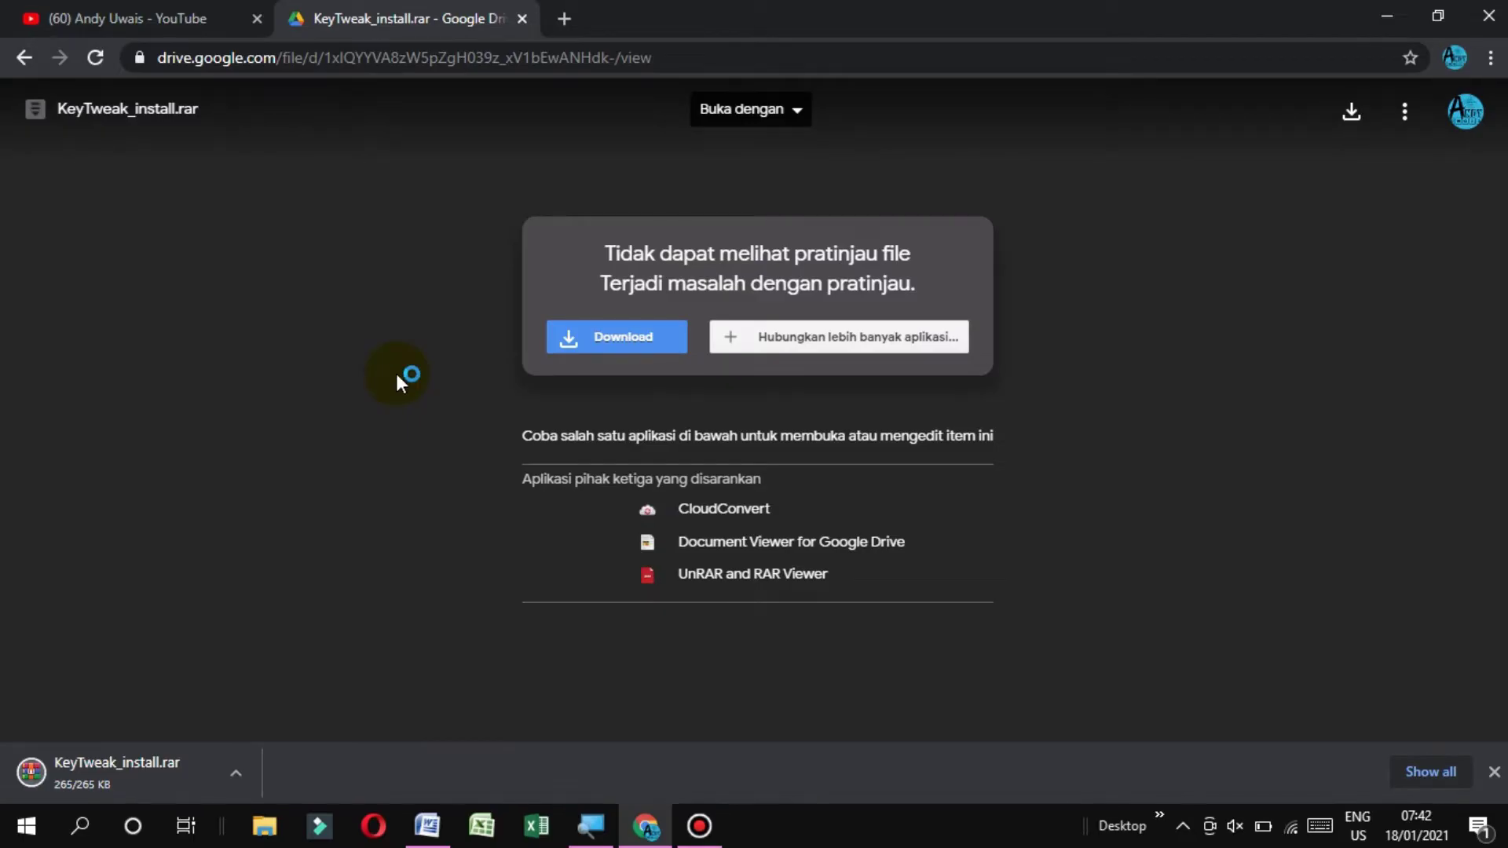
pyautogui.click(236, 782)
pyautogui.click(268, 698)
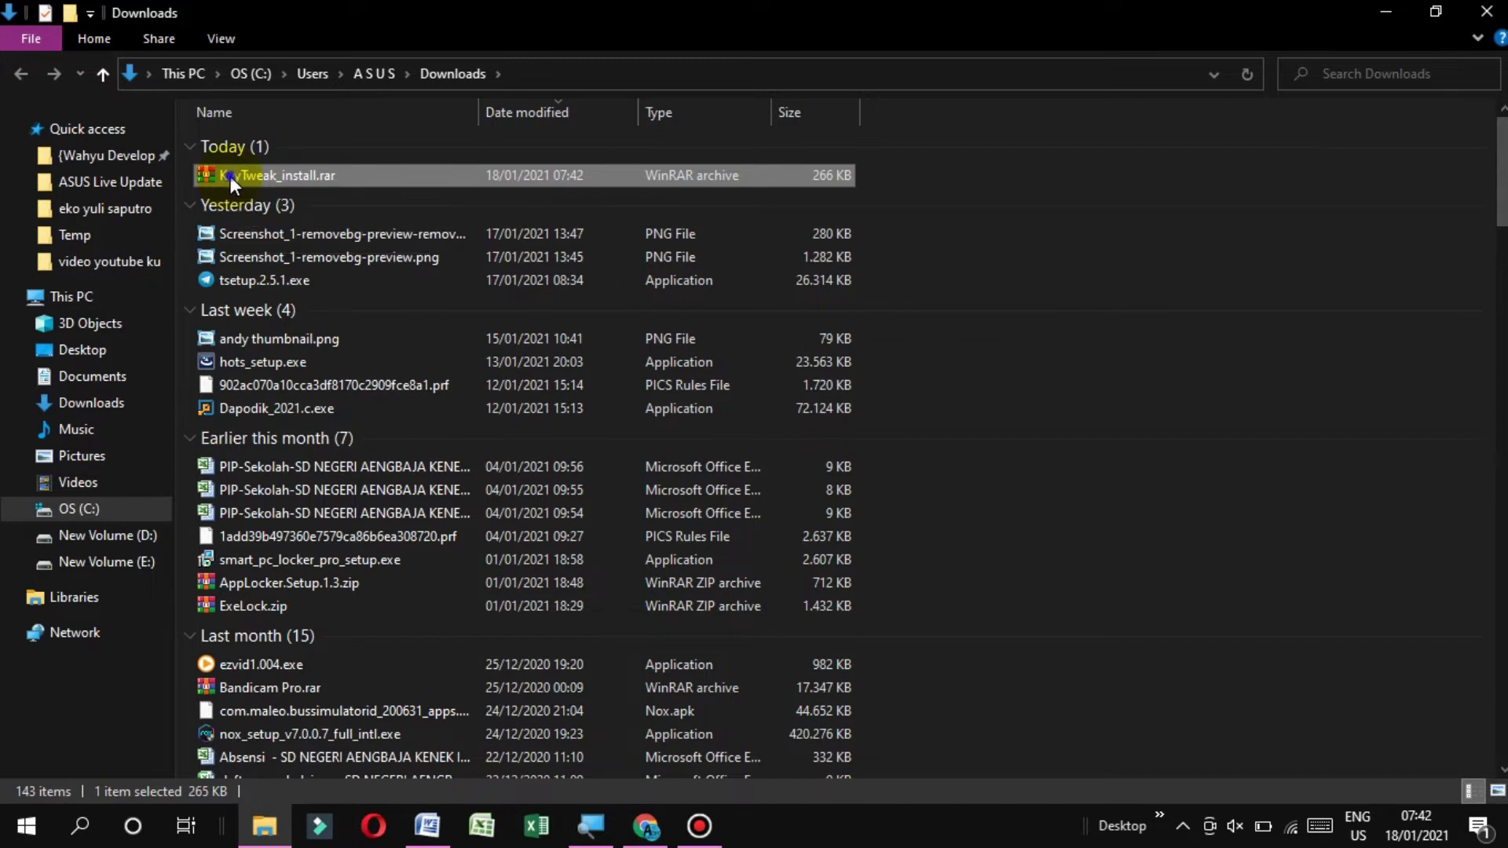
# Move KeyTweak_install.rar from Downloads into D:\RAR\KERYBOARD
pyautogui.rightClick(229, 176)
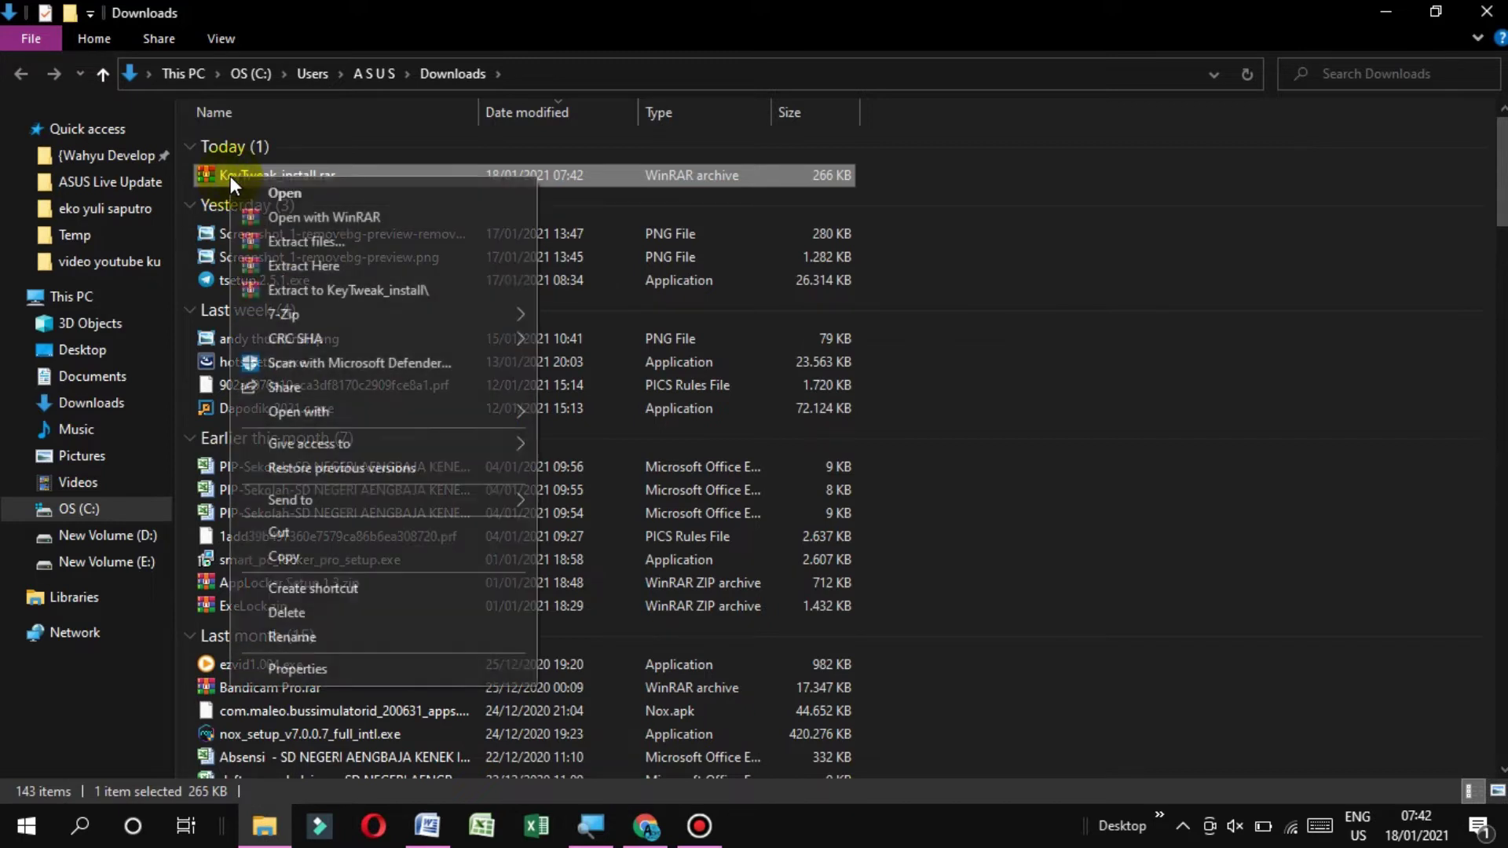
pyautogui.click(276, 534)
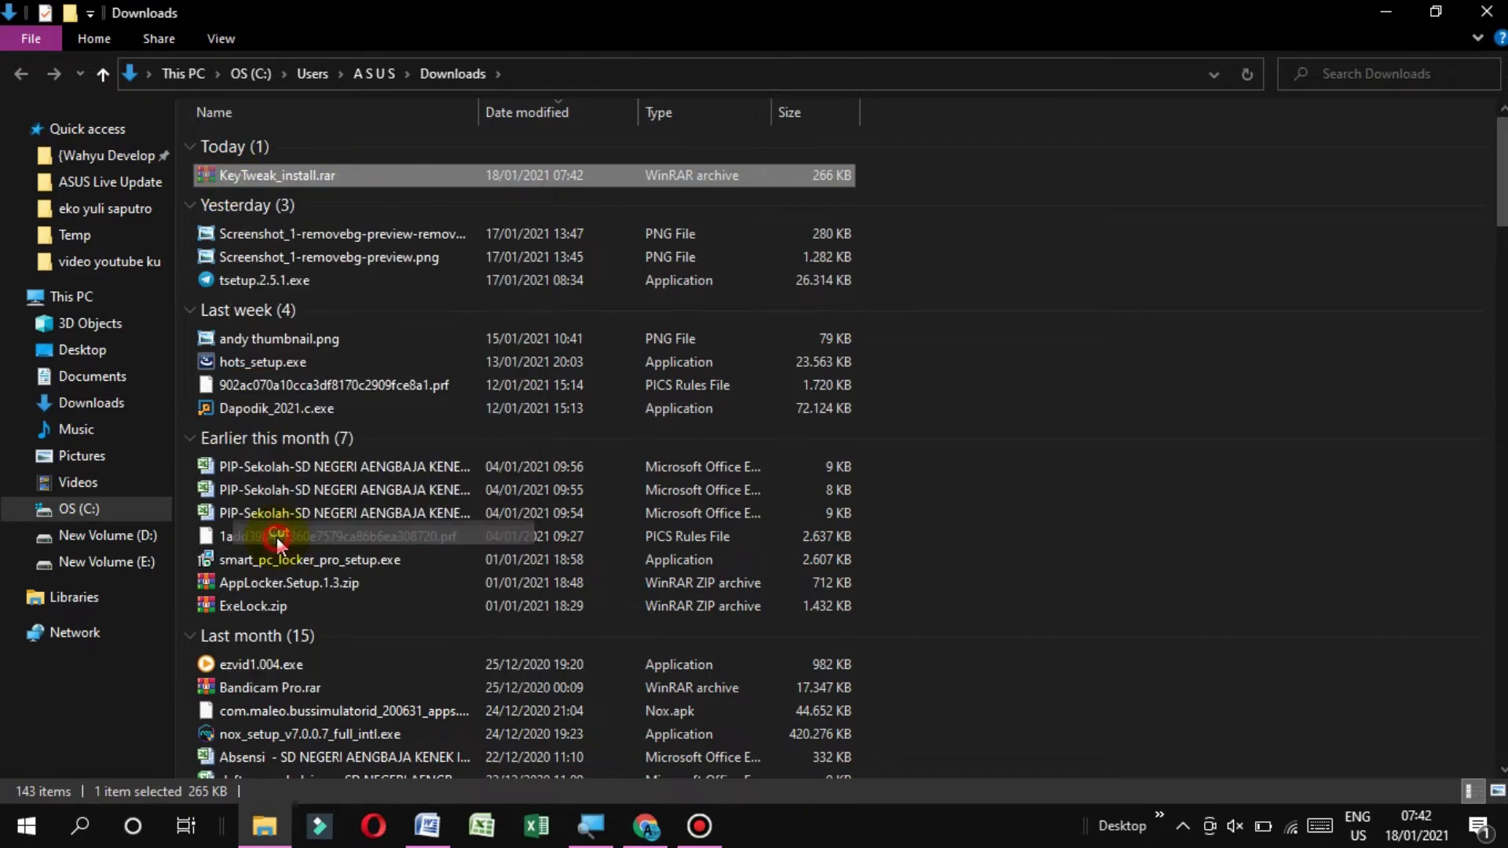
pyautogui.click(145, 537)
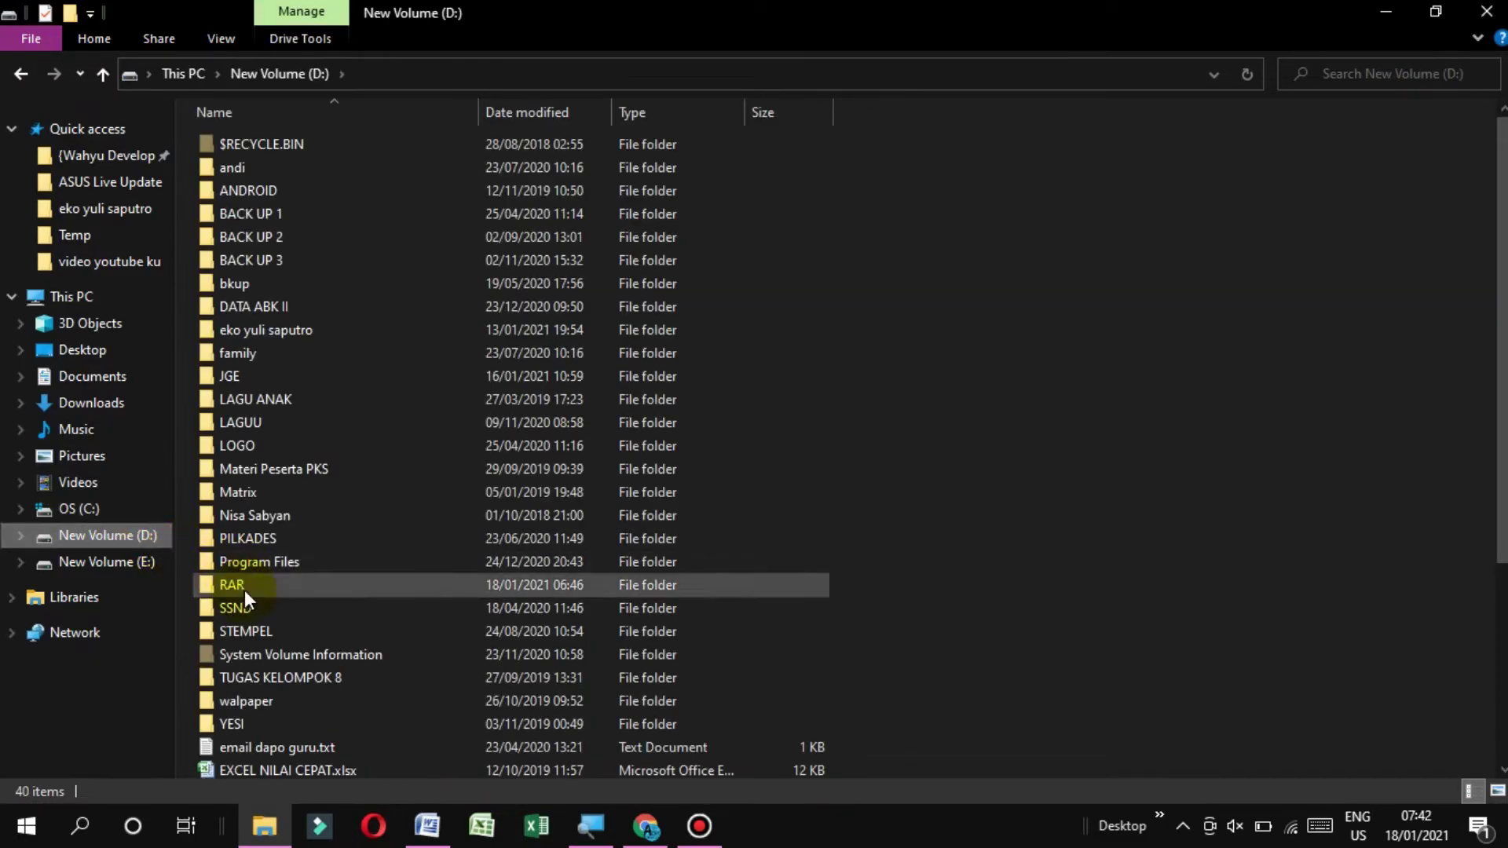
pyautogui.doubleClick(236, 587)
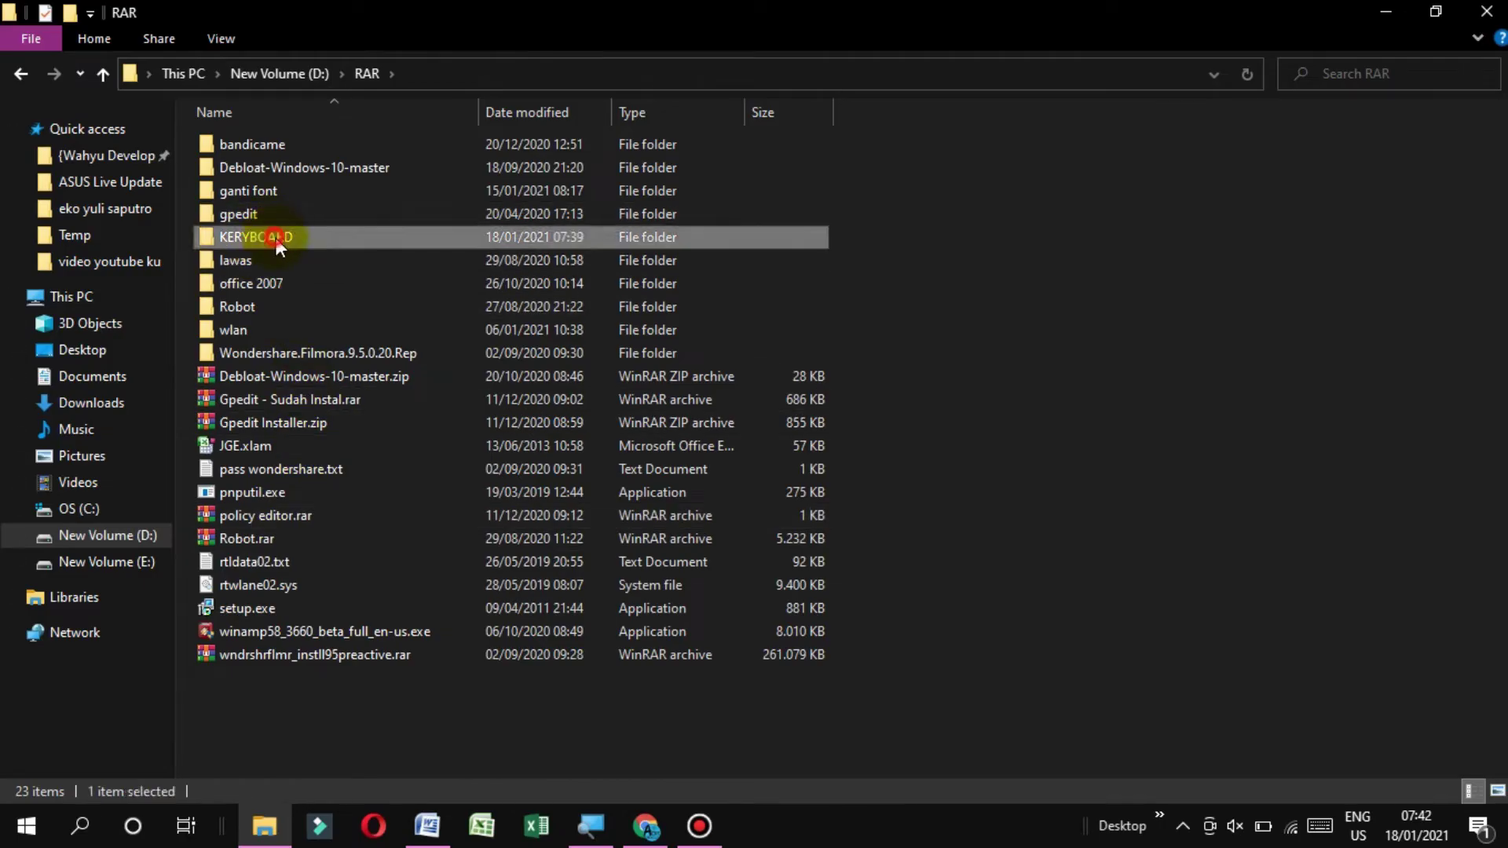
pyautogui.doubleClick(271, 237)
pyautogui.rightClick(306, 156)
pyautogui.click(360, 306)
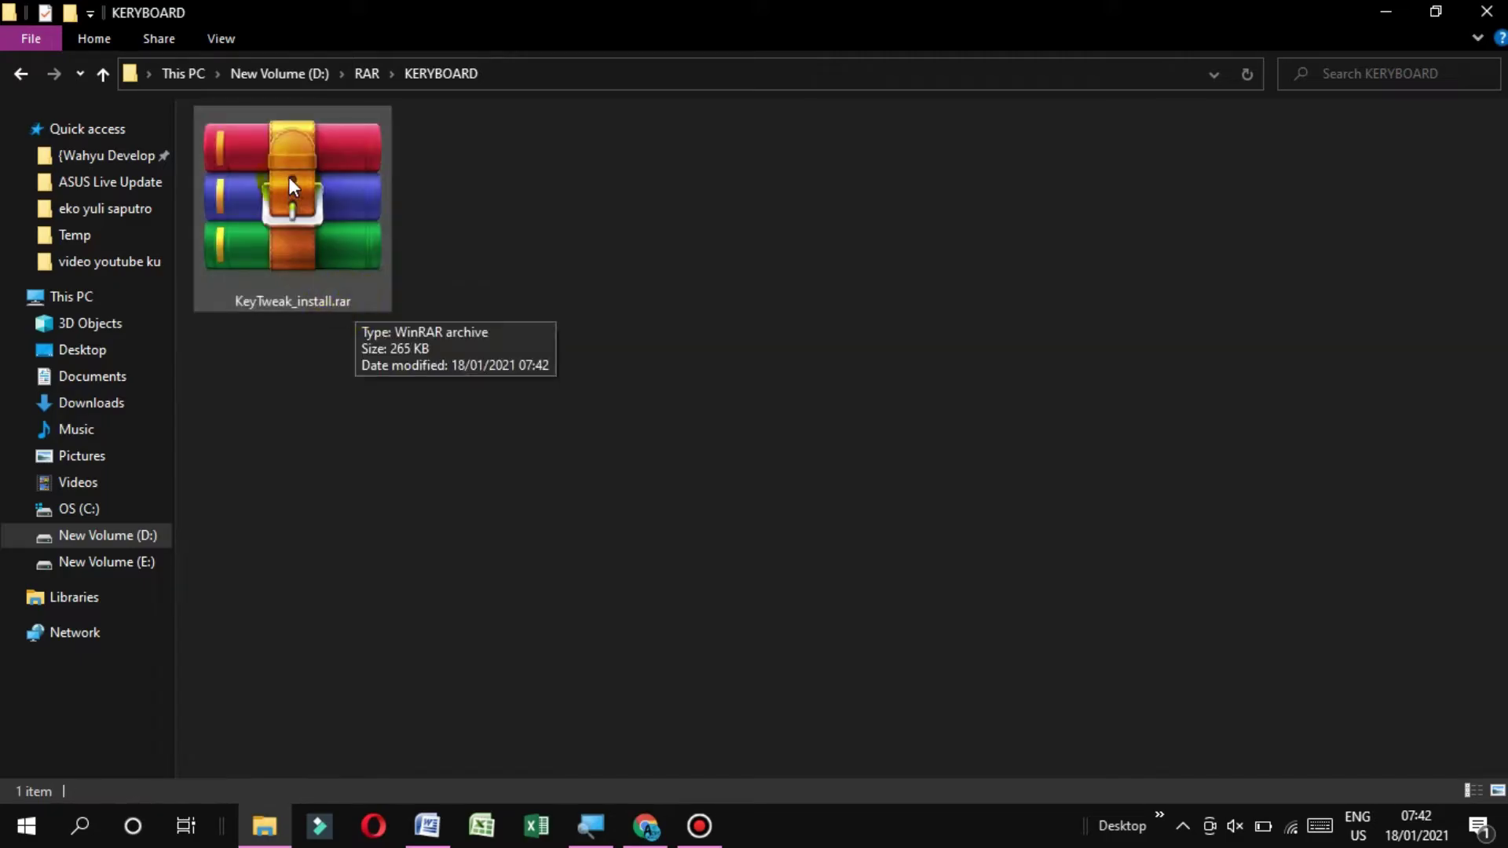
# Extract the archive there and run KeyTweak_install.exe as administrator
pyautogui.rightClick(286, 171)
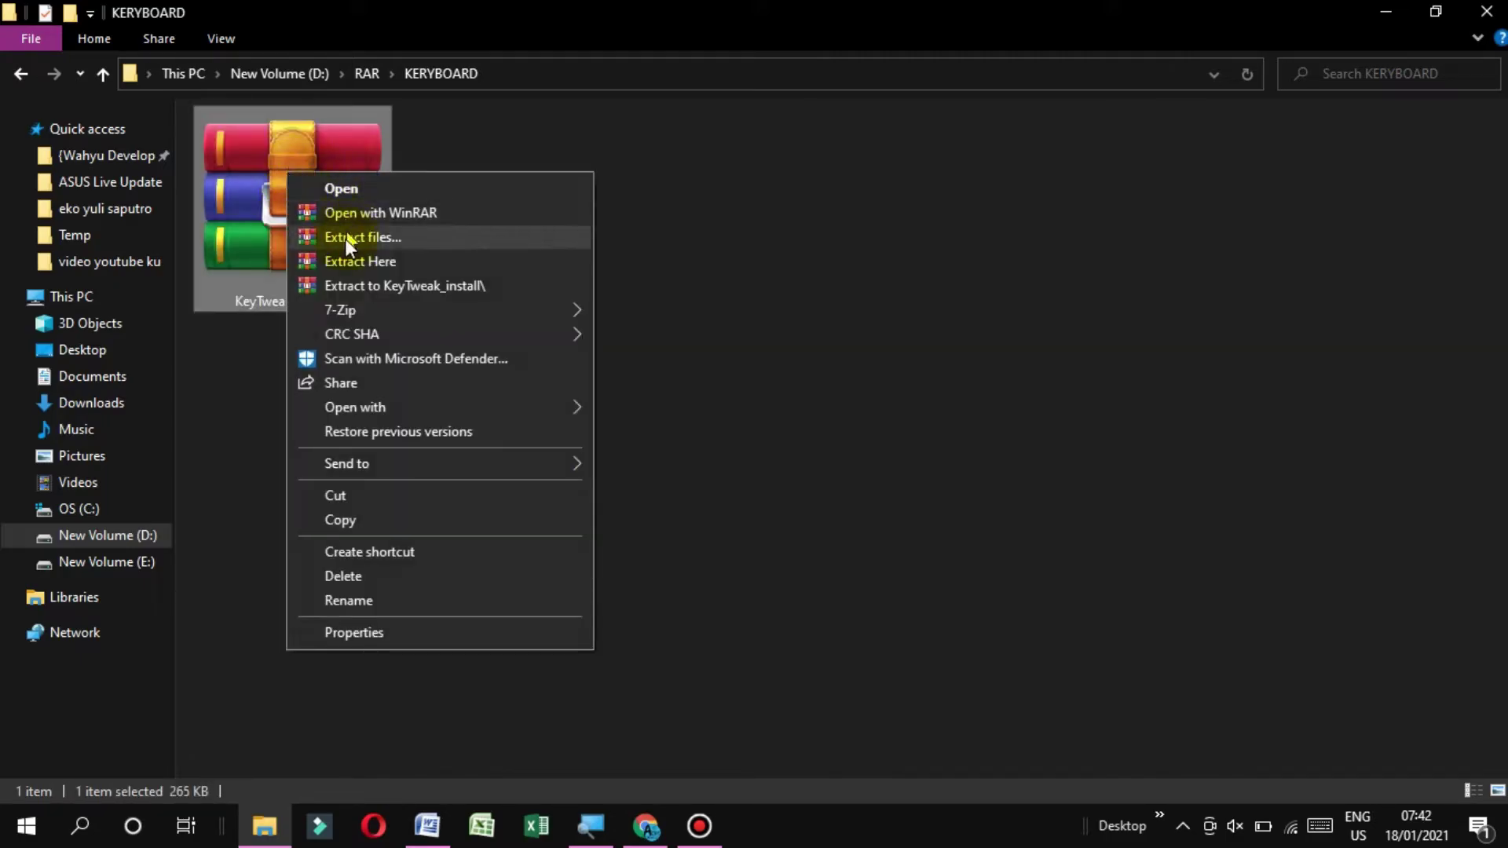
pyautogui.click(343, 262)
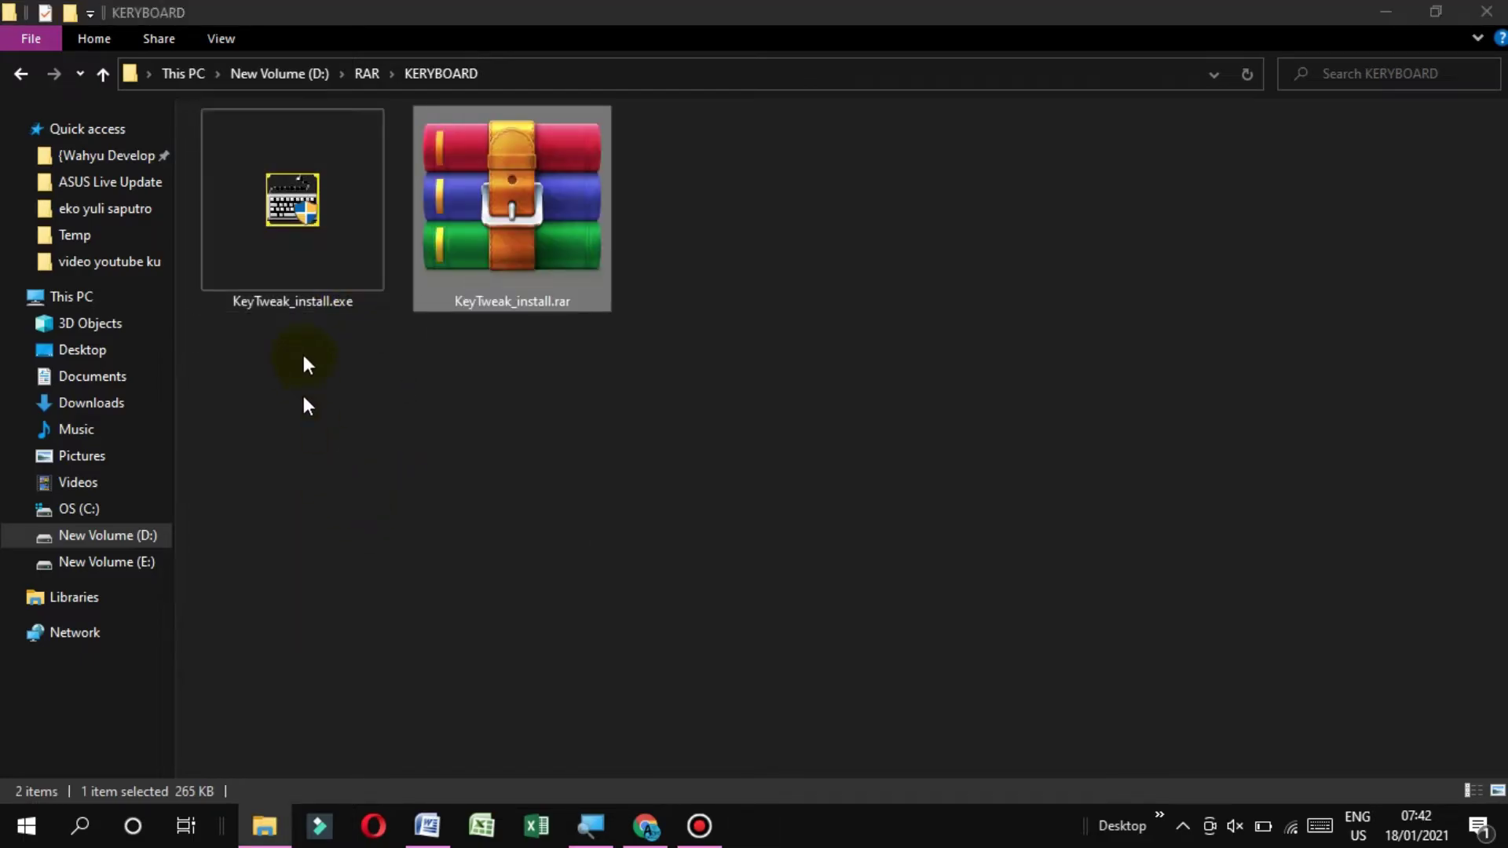
pyautogui.click(263, 212)
pyautogui.rightClick(264, 209)
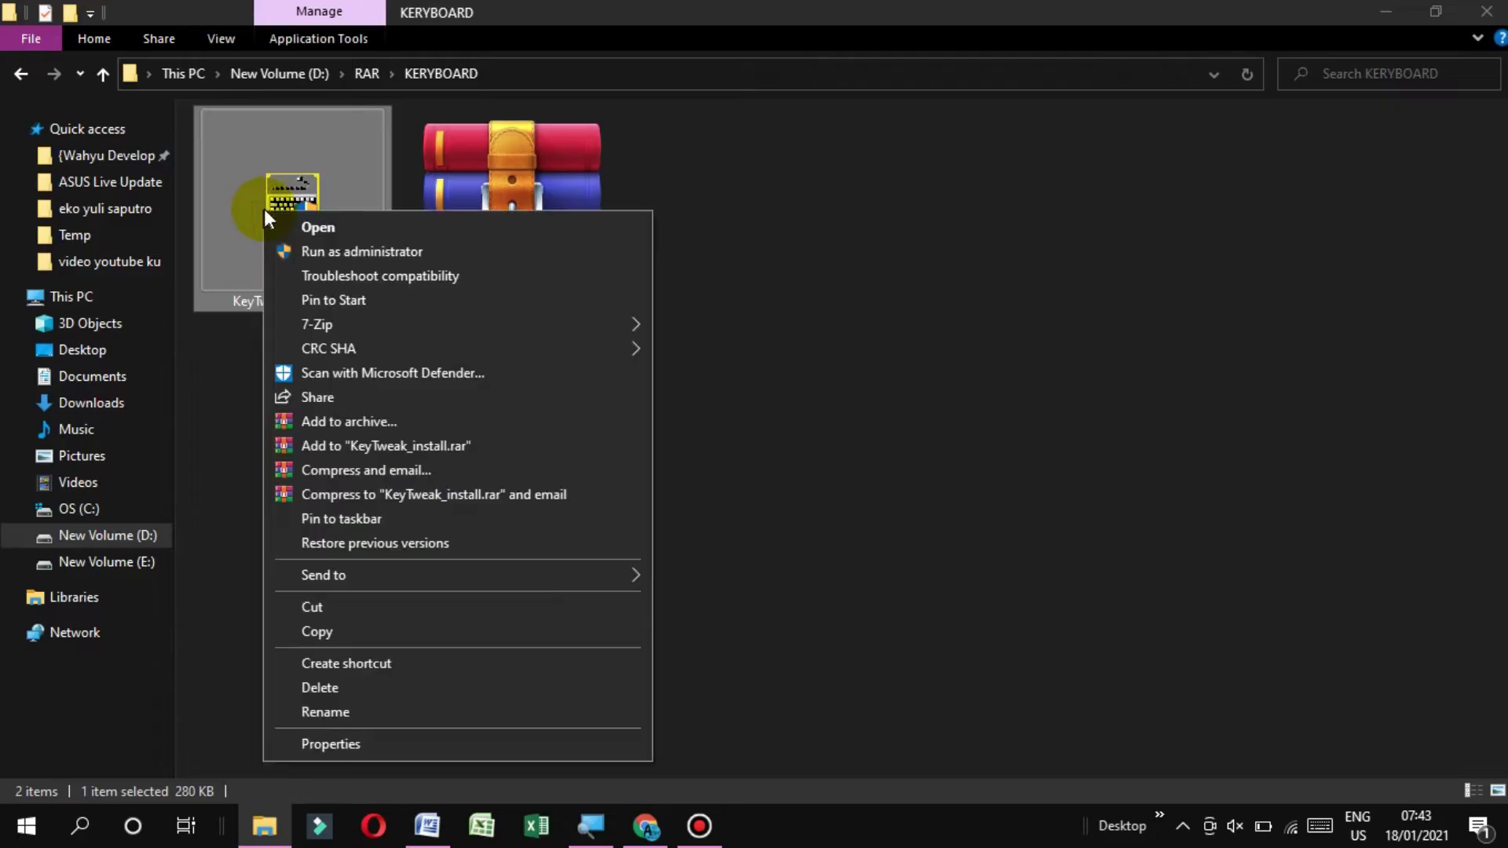
pyautogui.click(323, 253)
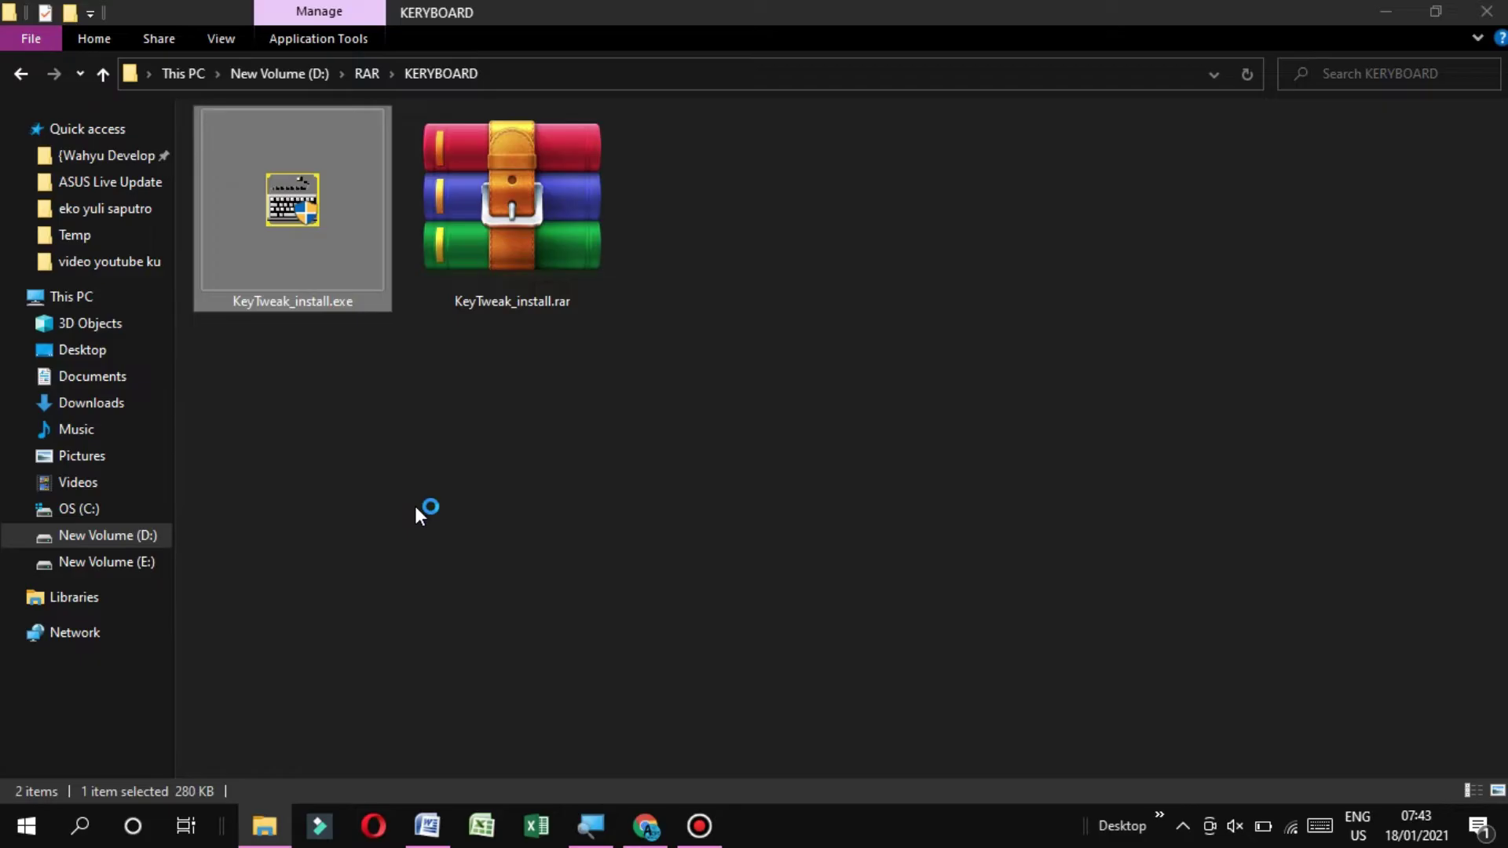
# Accept the licence, install KeyTweak to C:\Program Files (x86)\KeyTweak, then close the installer and folder window
pyautogui.click(608, 563)
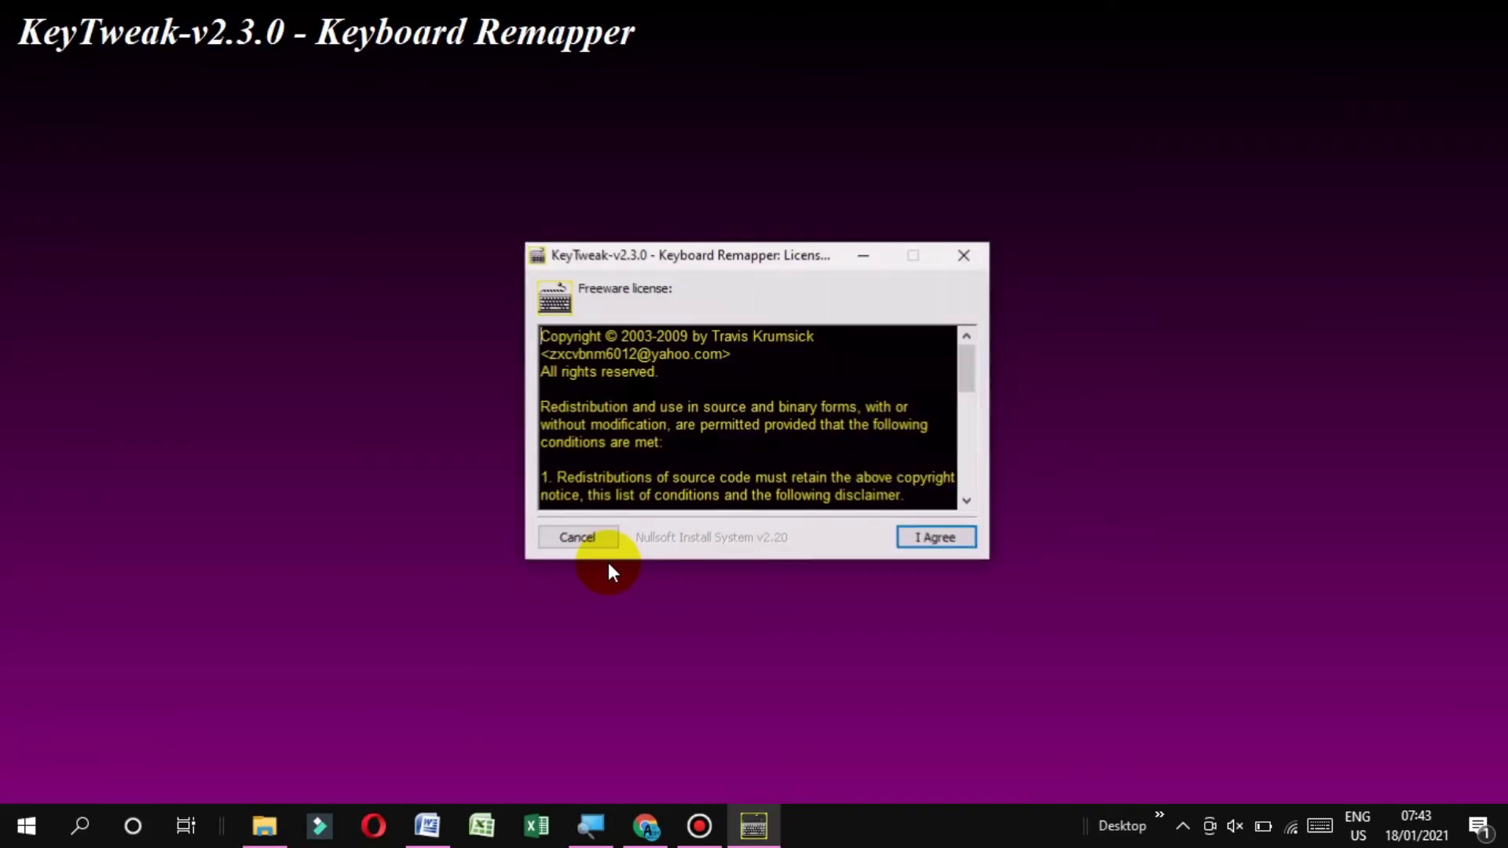
pyautogui.moveTo(969, 389); pyautogui.dragTo(939, 500)
pyautogui.click(912, 539)
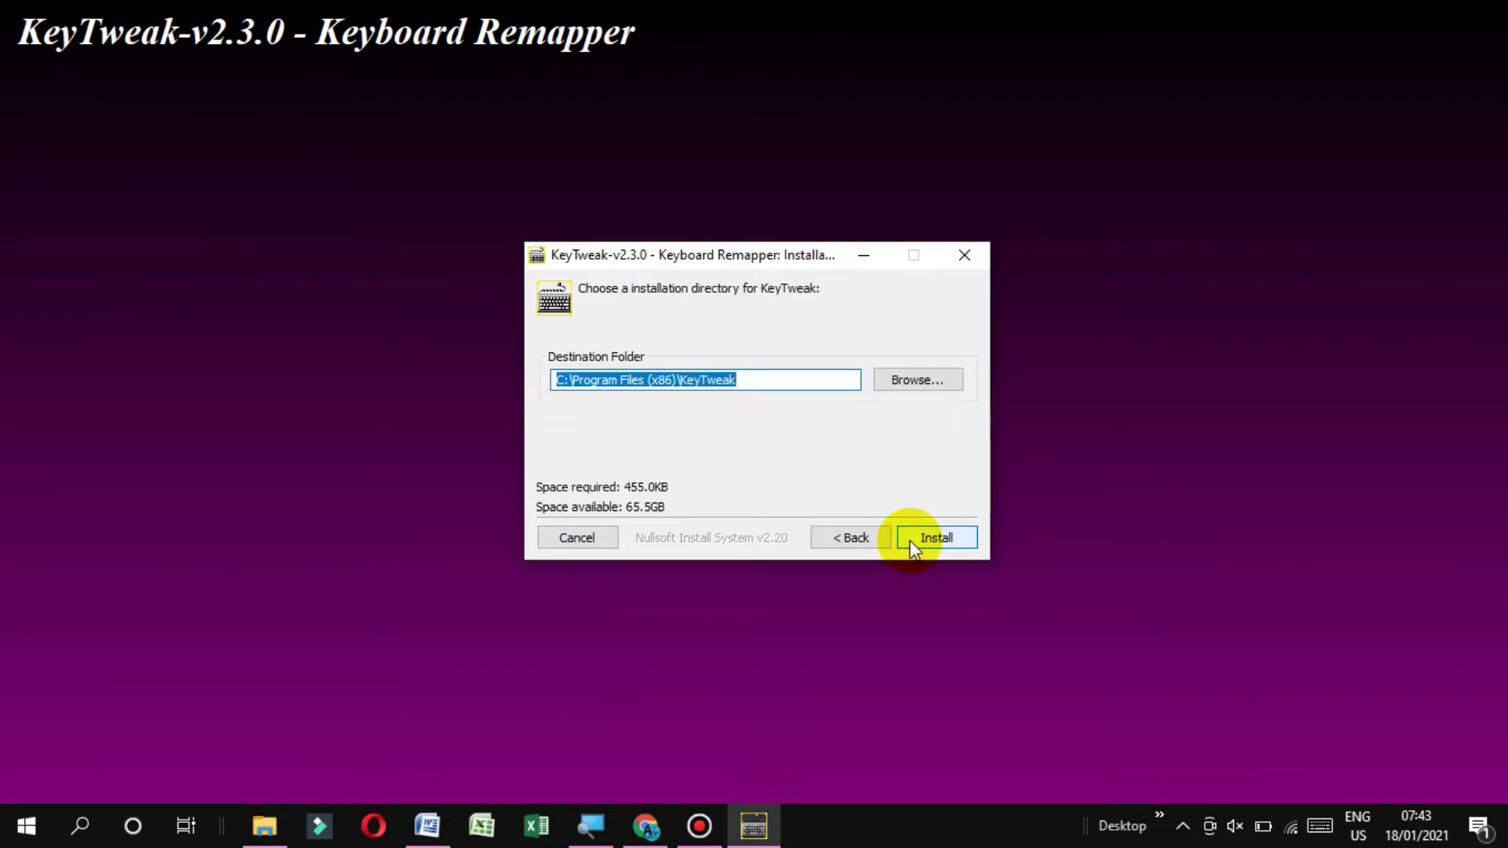
pyautogui.click(936, 539)
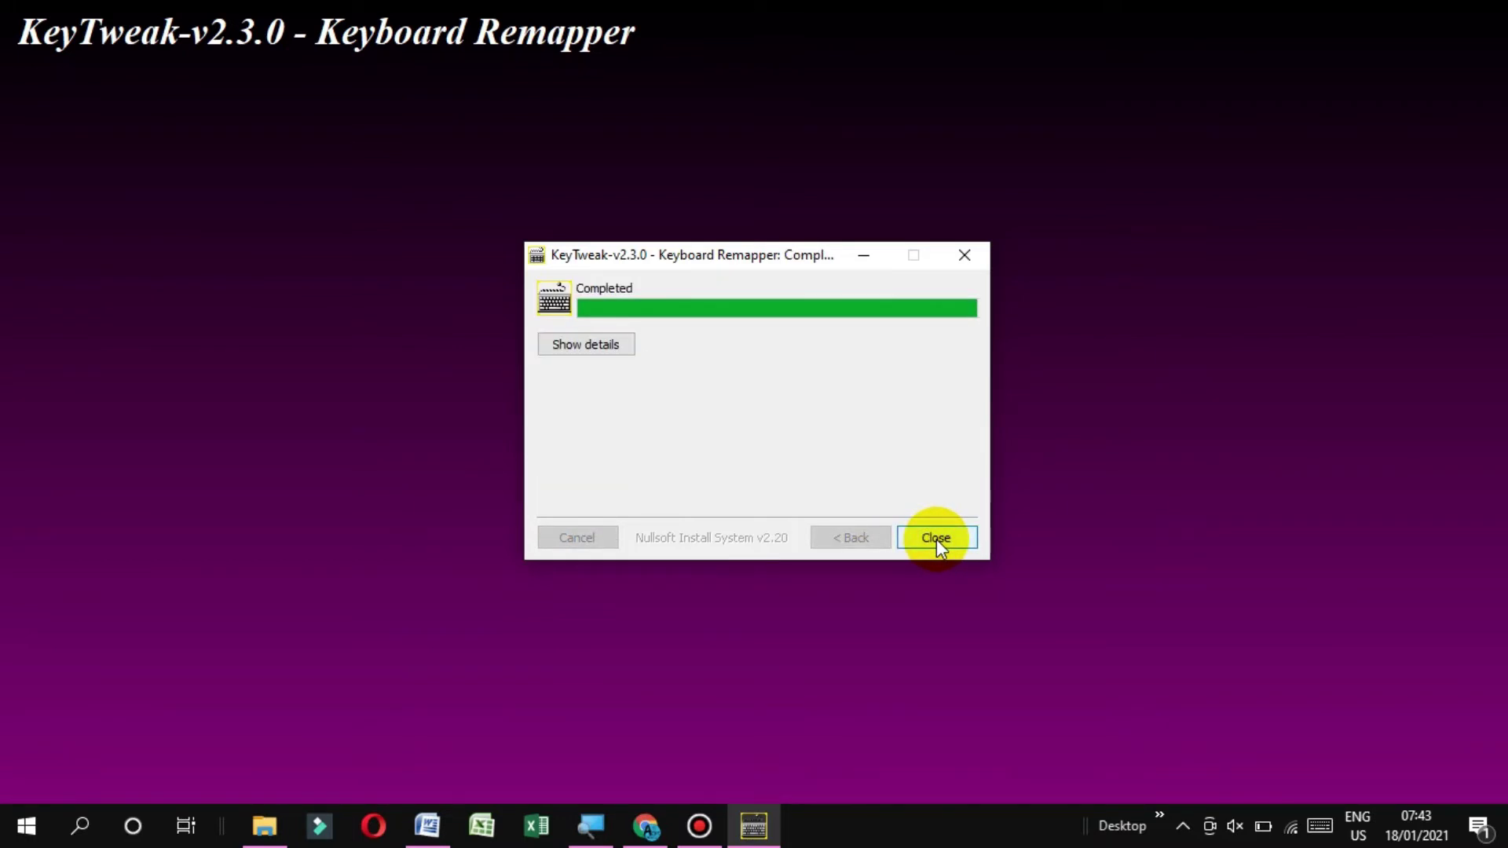
pyautogui.click(933, 539)
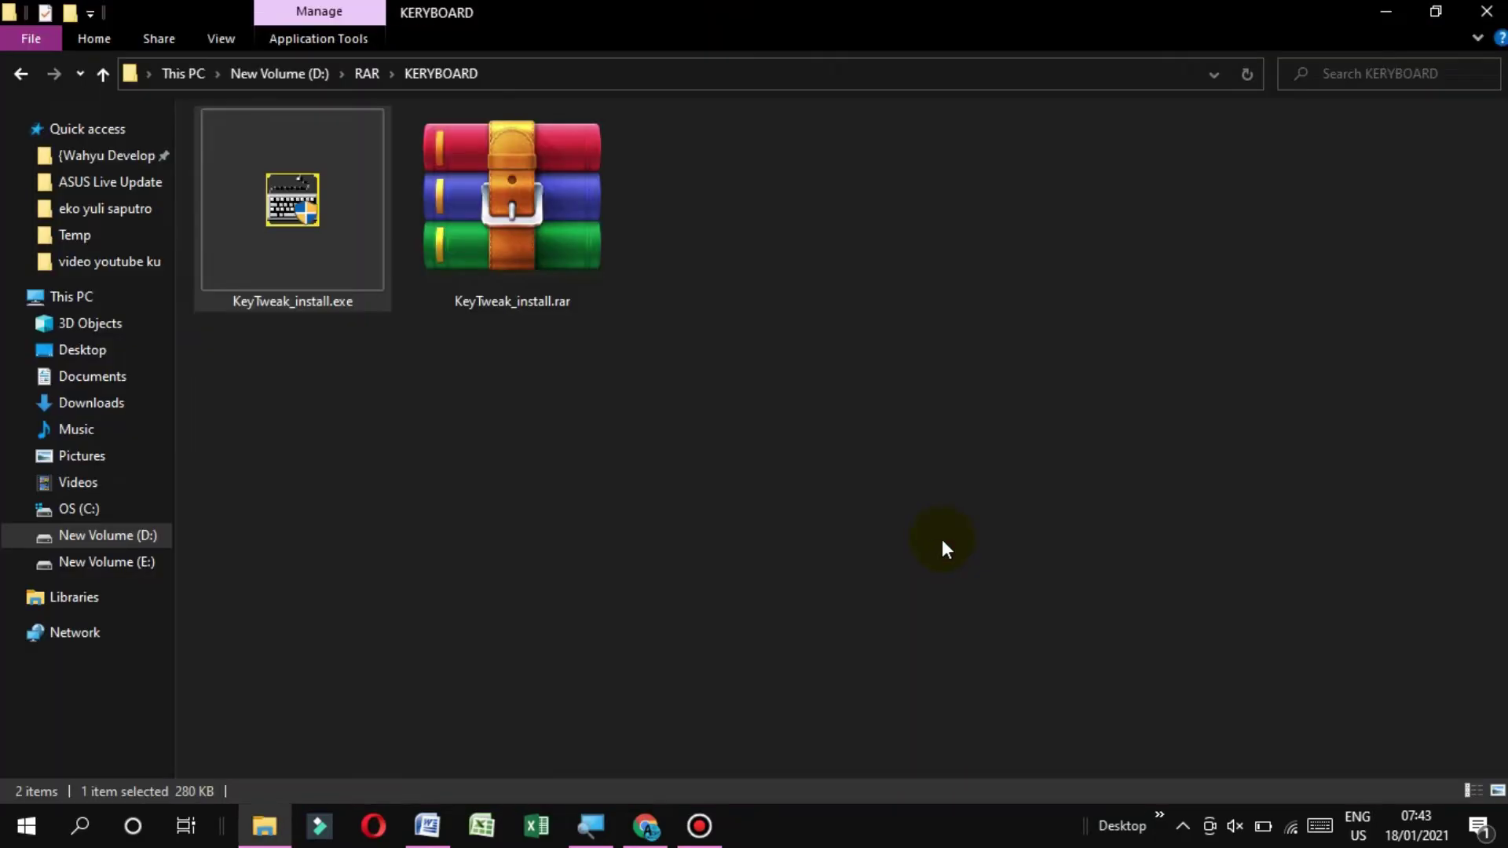
pyautogui.click(1487, 9)
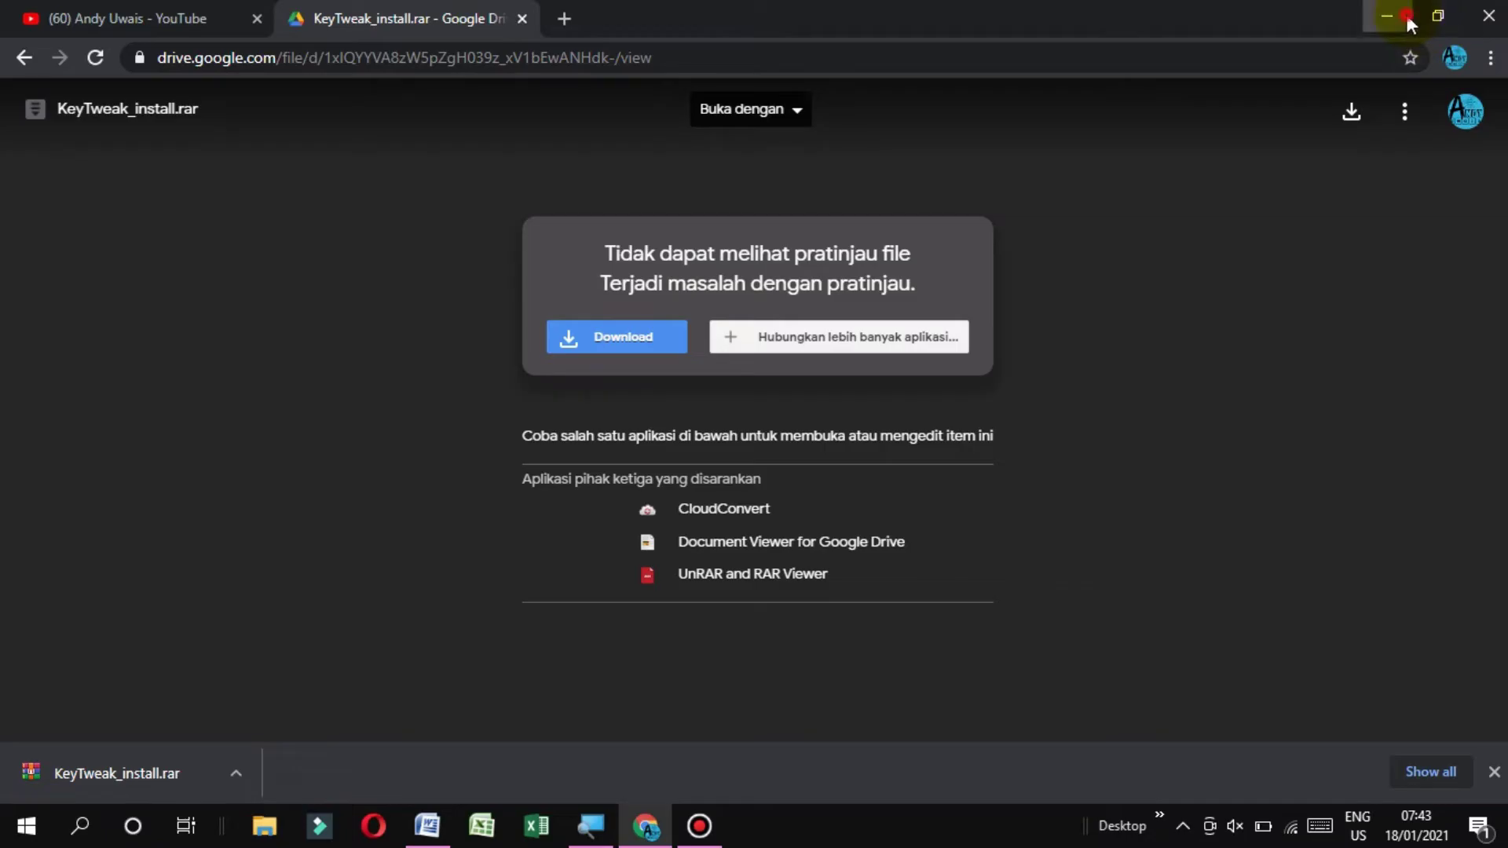
# Minimise Chrome and Word, refresh the desktop, and launch KeyTweak from the Start menu's Recently added list
pyautogui.click(1405, 17)
pyautogui.click(1380, 16)
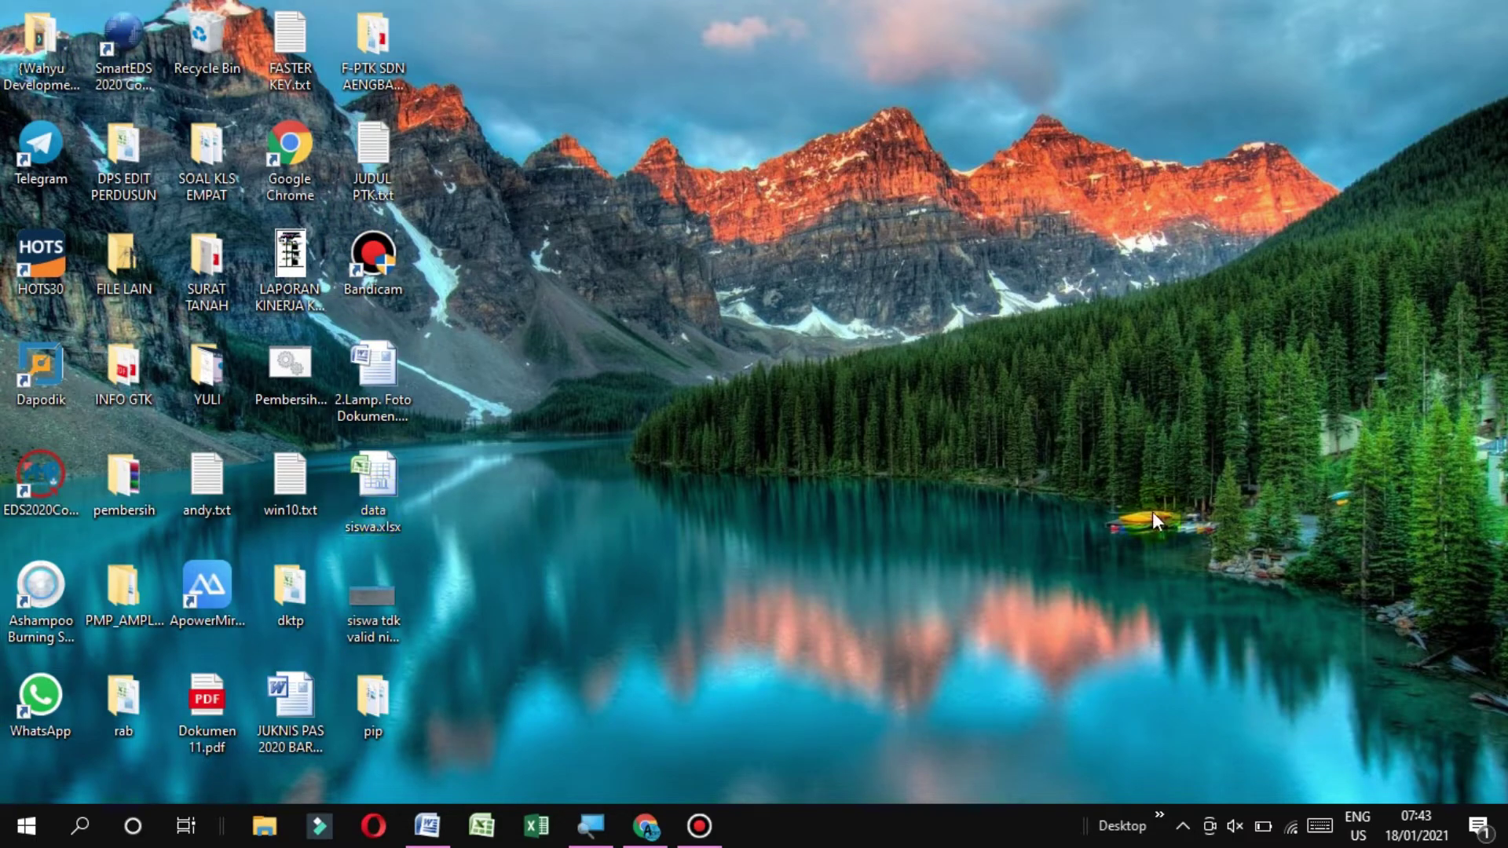
pyautogui.rightClick(960, 291)
pyautogui.click(1083, 355)
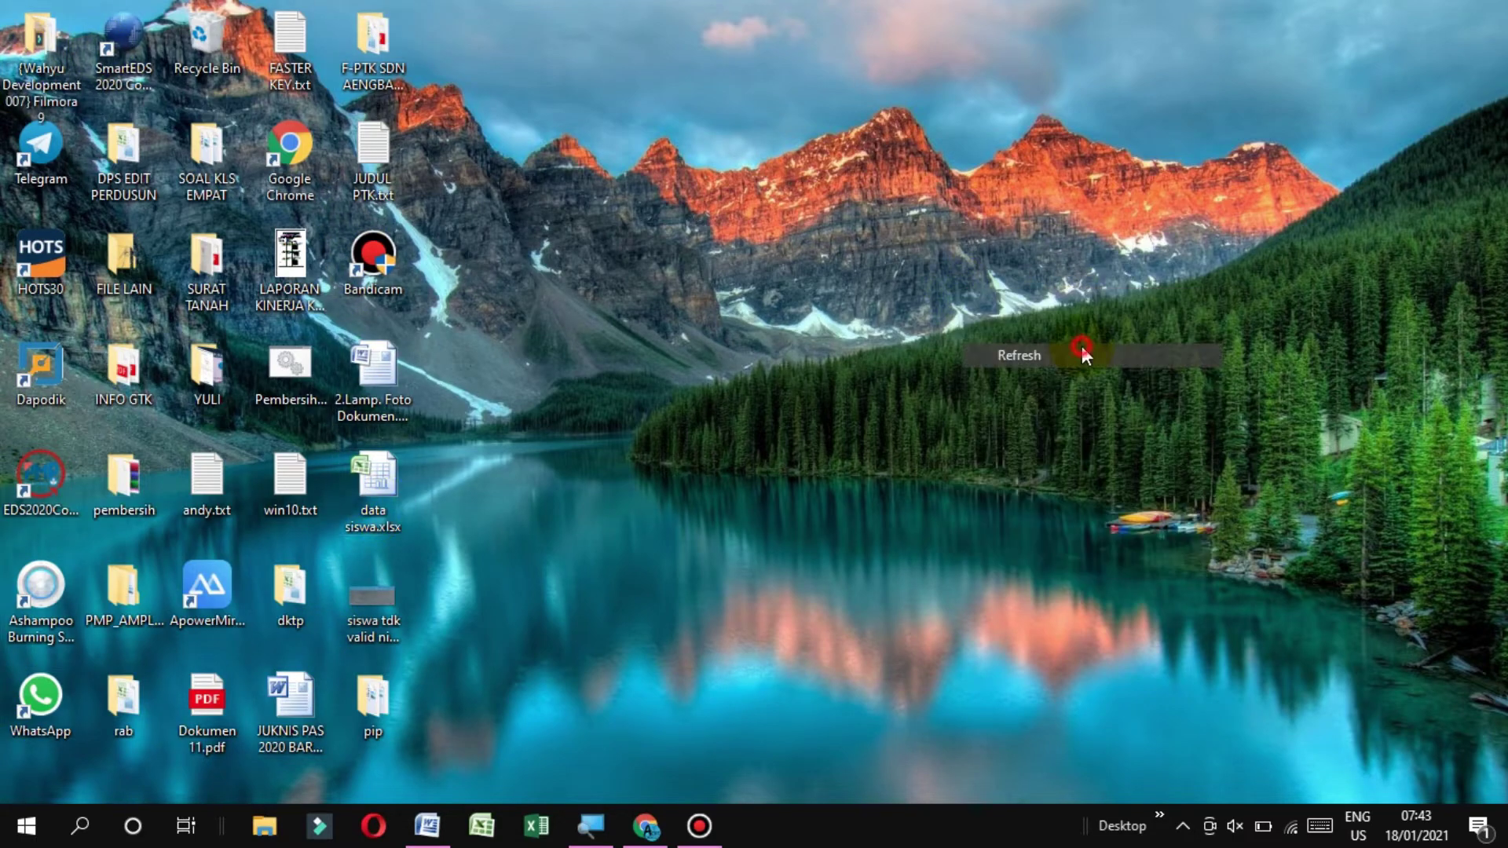
pyautogui.click(27, 826)
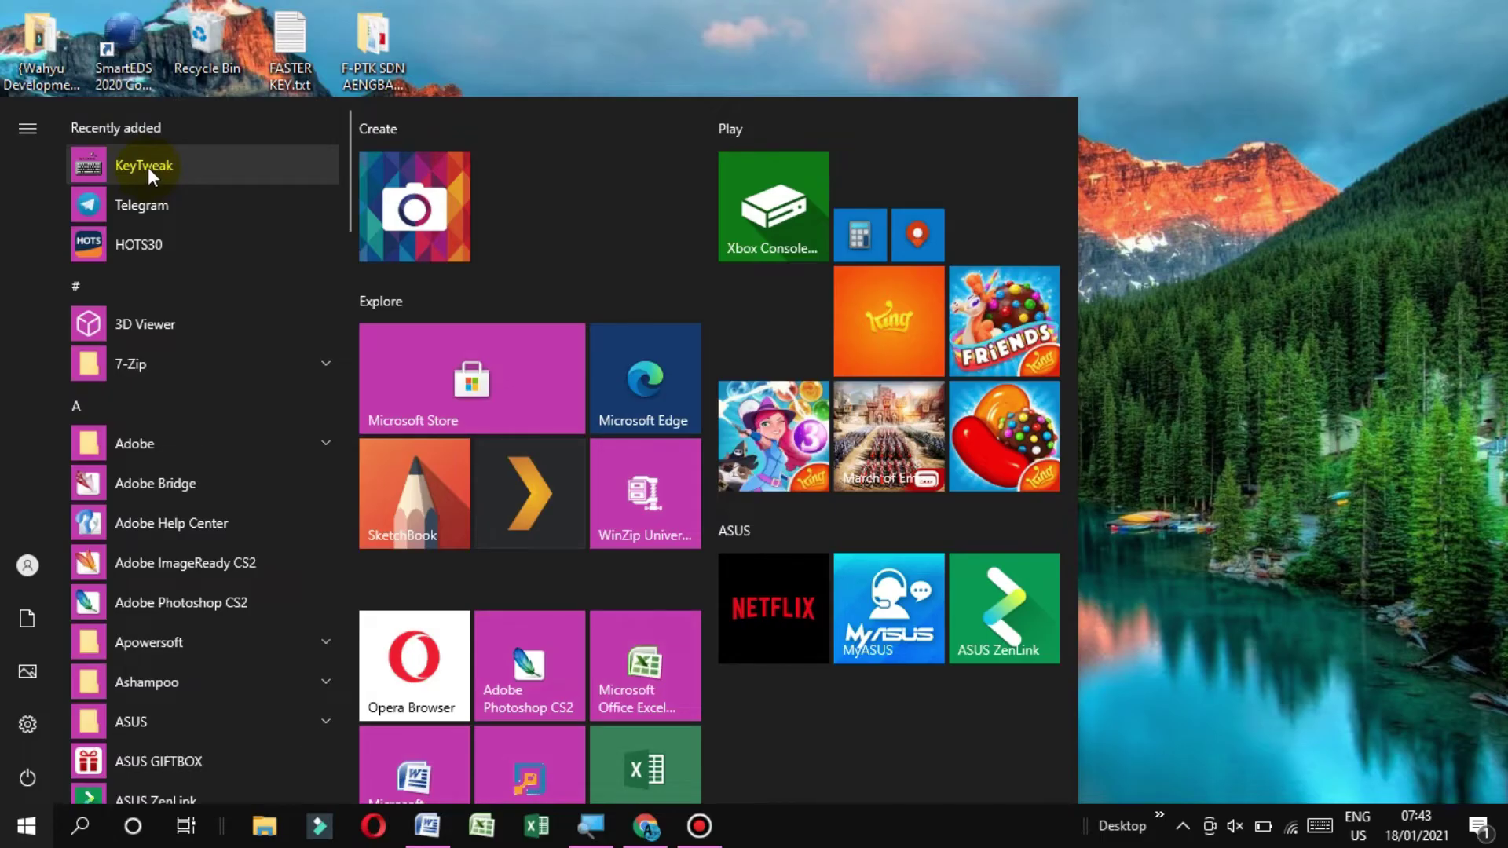
pyautogui.click(149, 166)
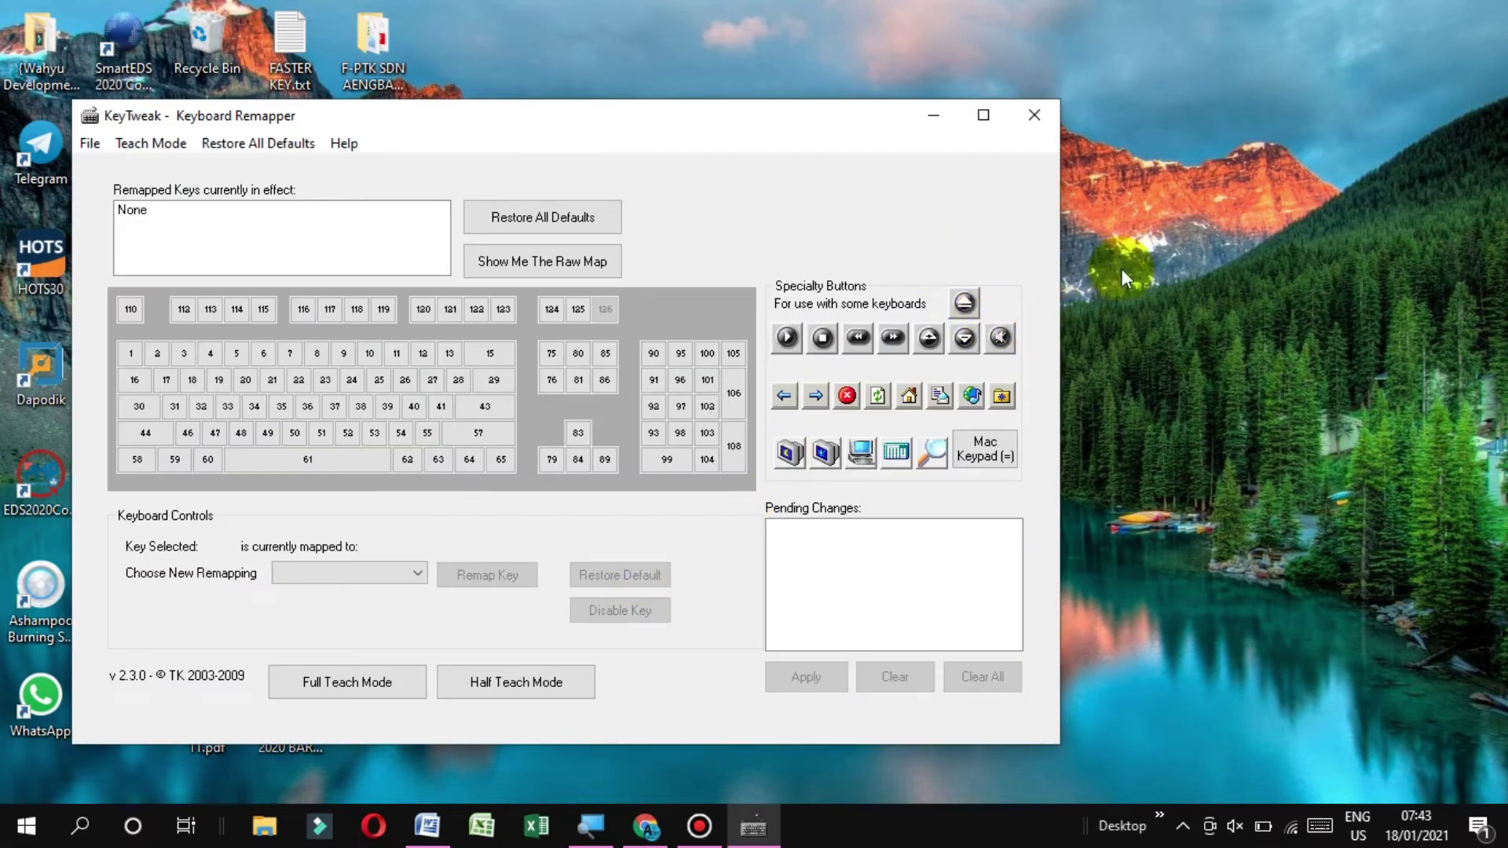
pyautogui.rightClick(1132, 172)
pyautogui.click(1176, 244)
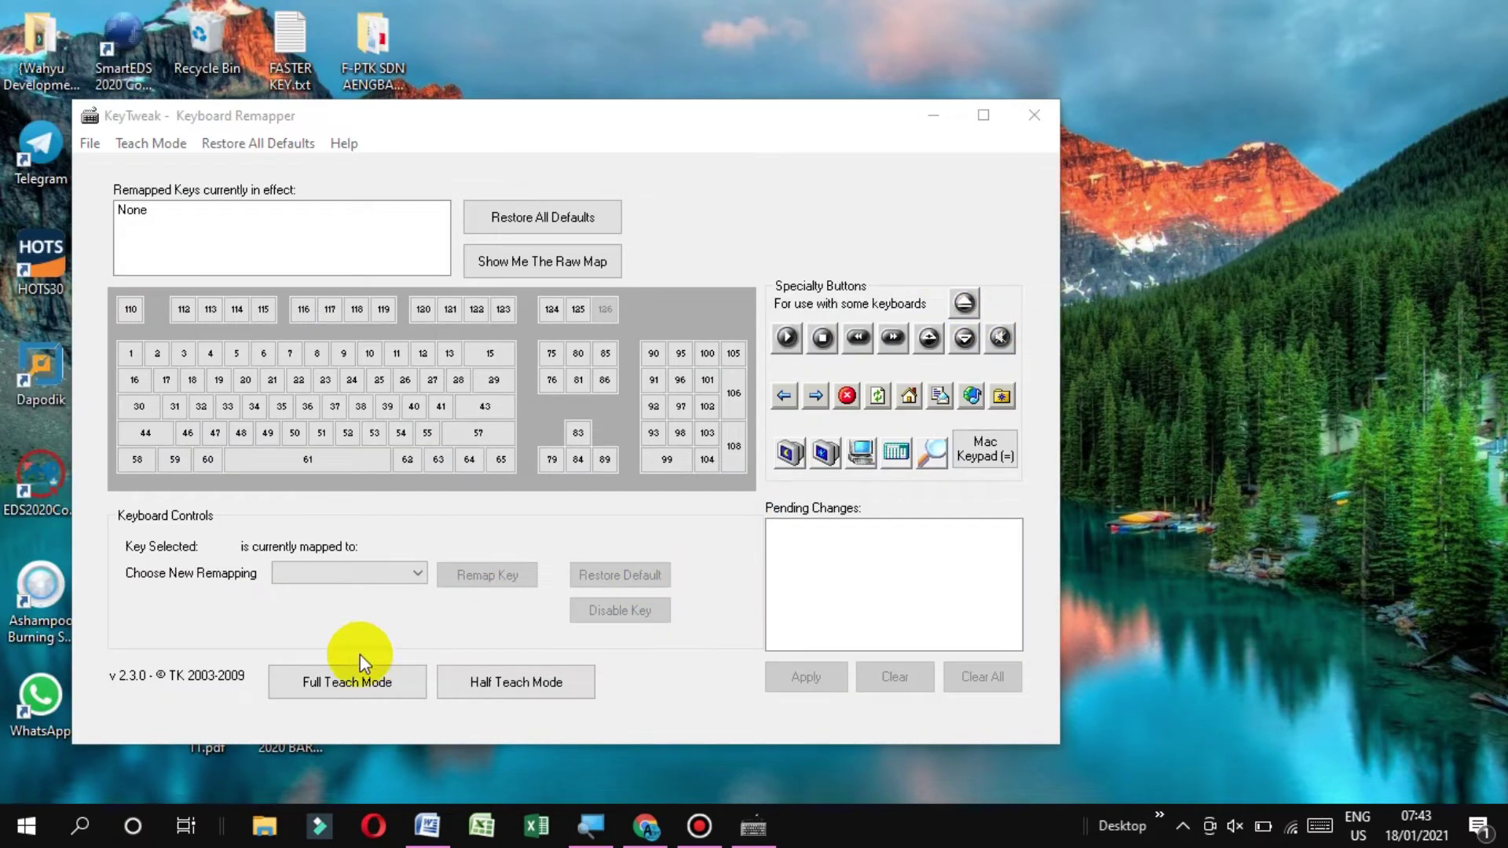
pyautogui.click(346, 696)
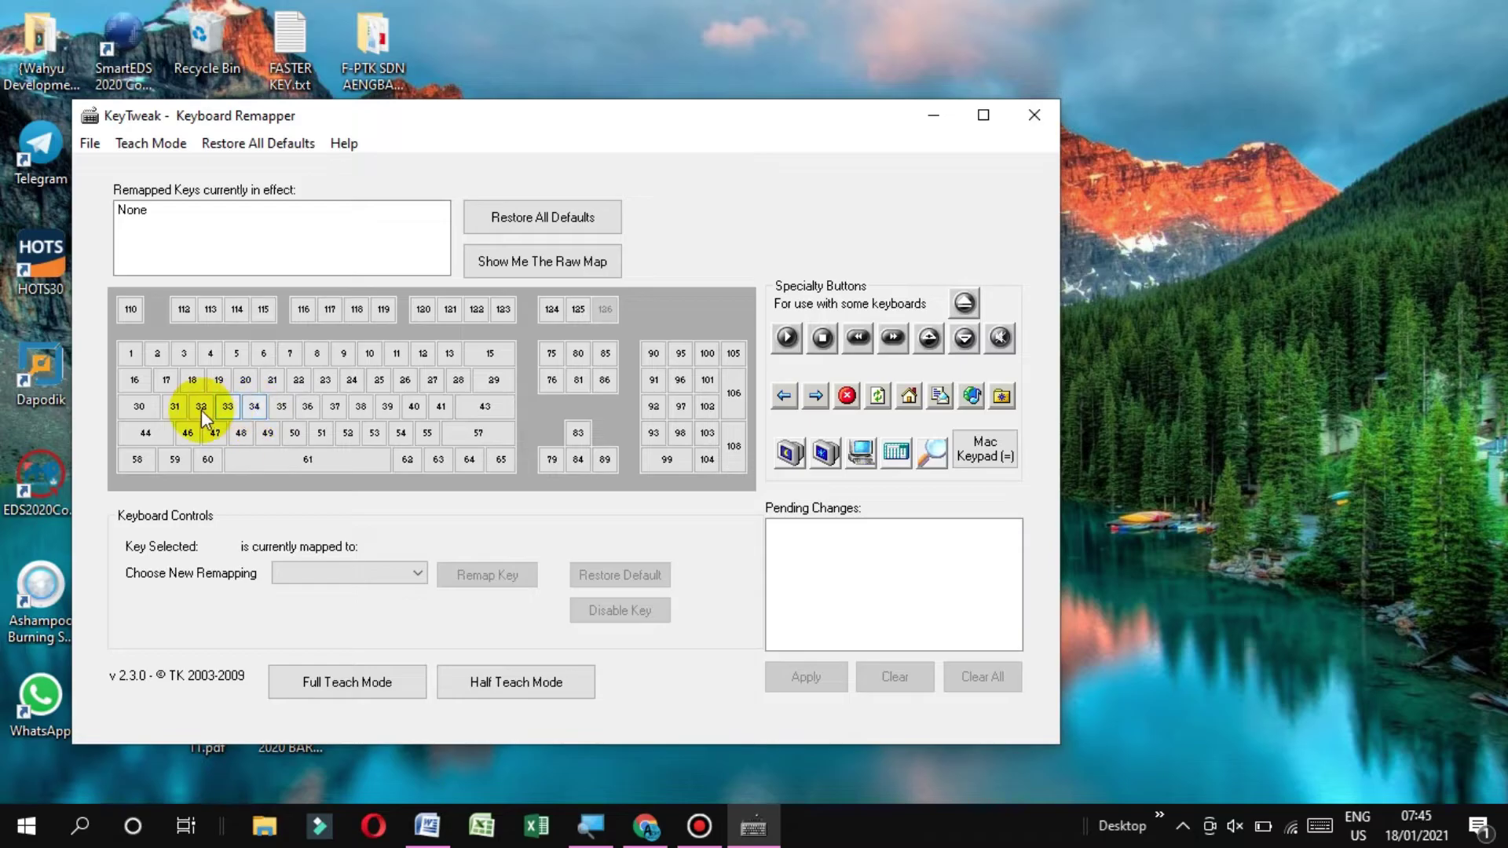
# Remap key 44 from Left Shift to F, apply it, and confirm the restart
pyautogui.click(152, 432)
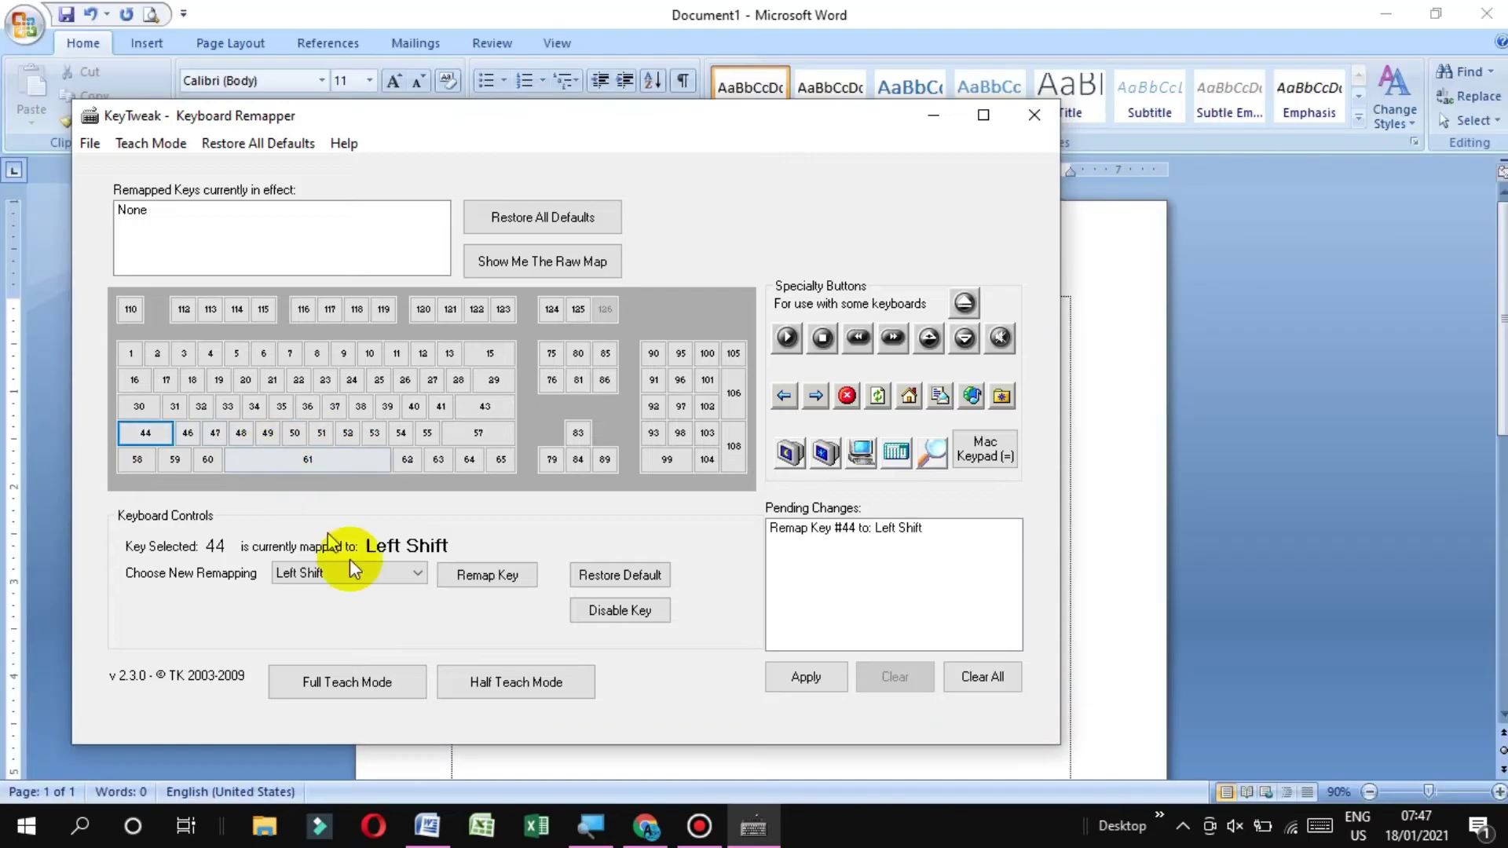
pyautogui.click(407, 574)
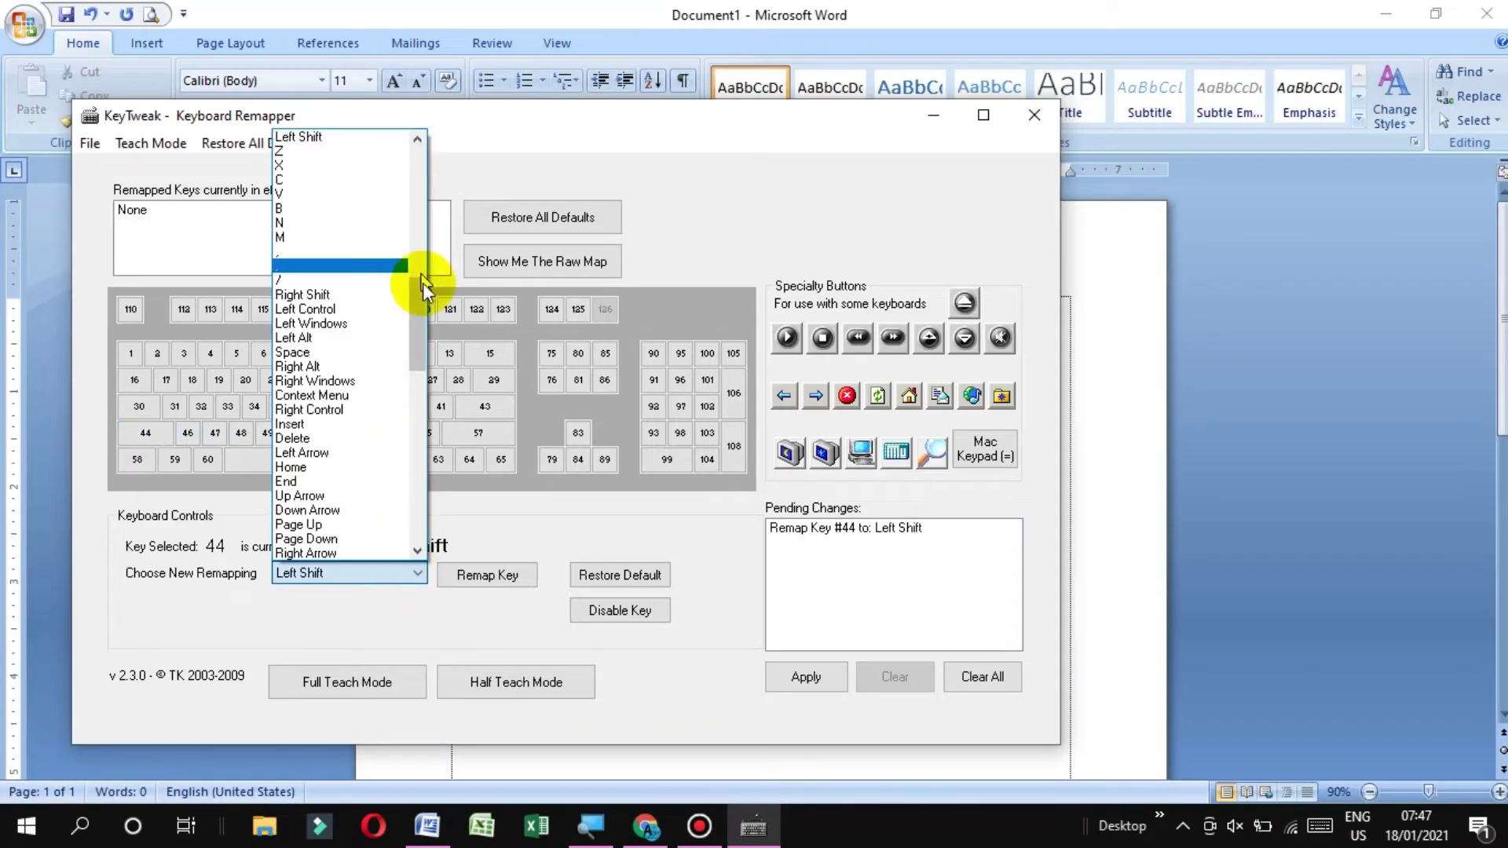
pyautogui.moveTo(421, 302); pyautogui.dragTo(420, 253)
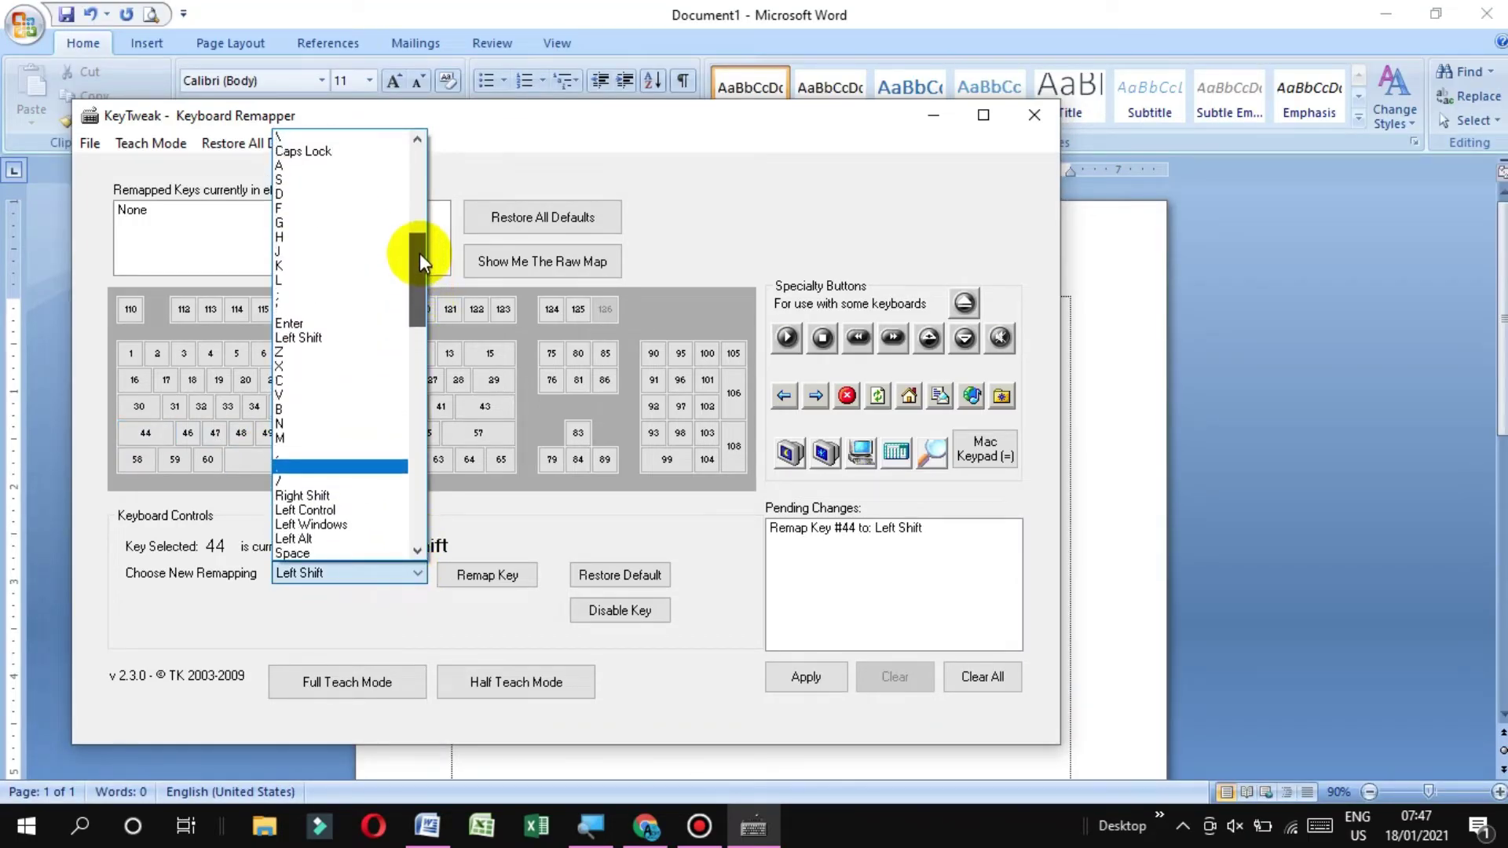
pyautogui.click(297, 208)
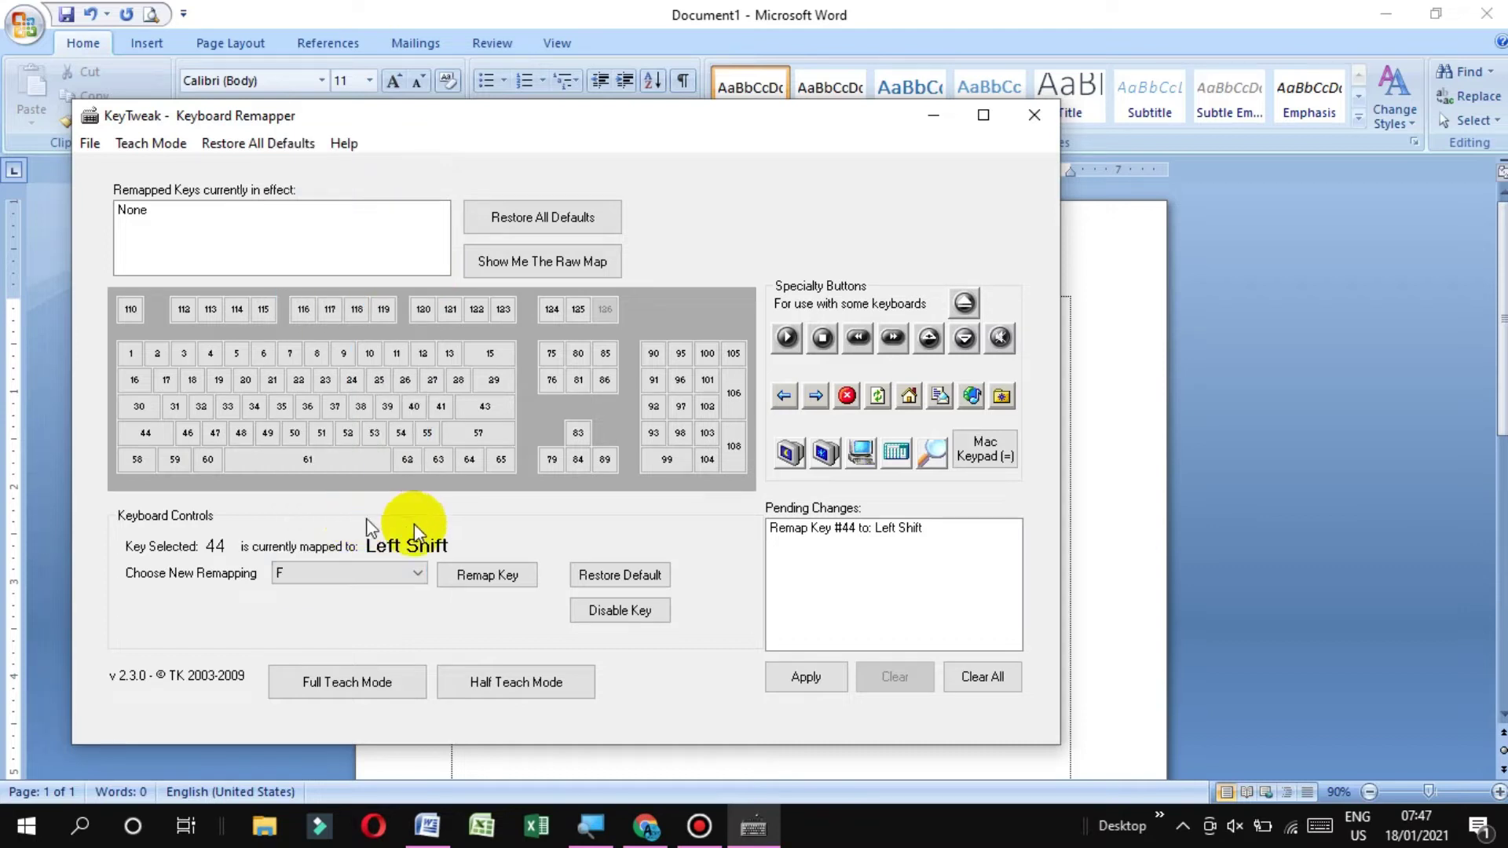
pyautogui.click(474, 580)
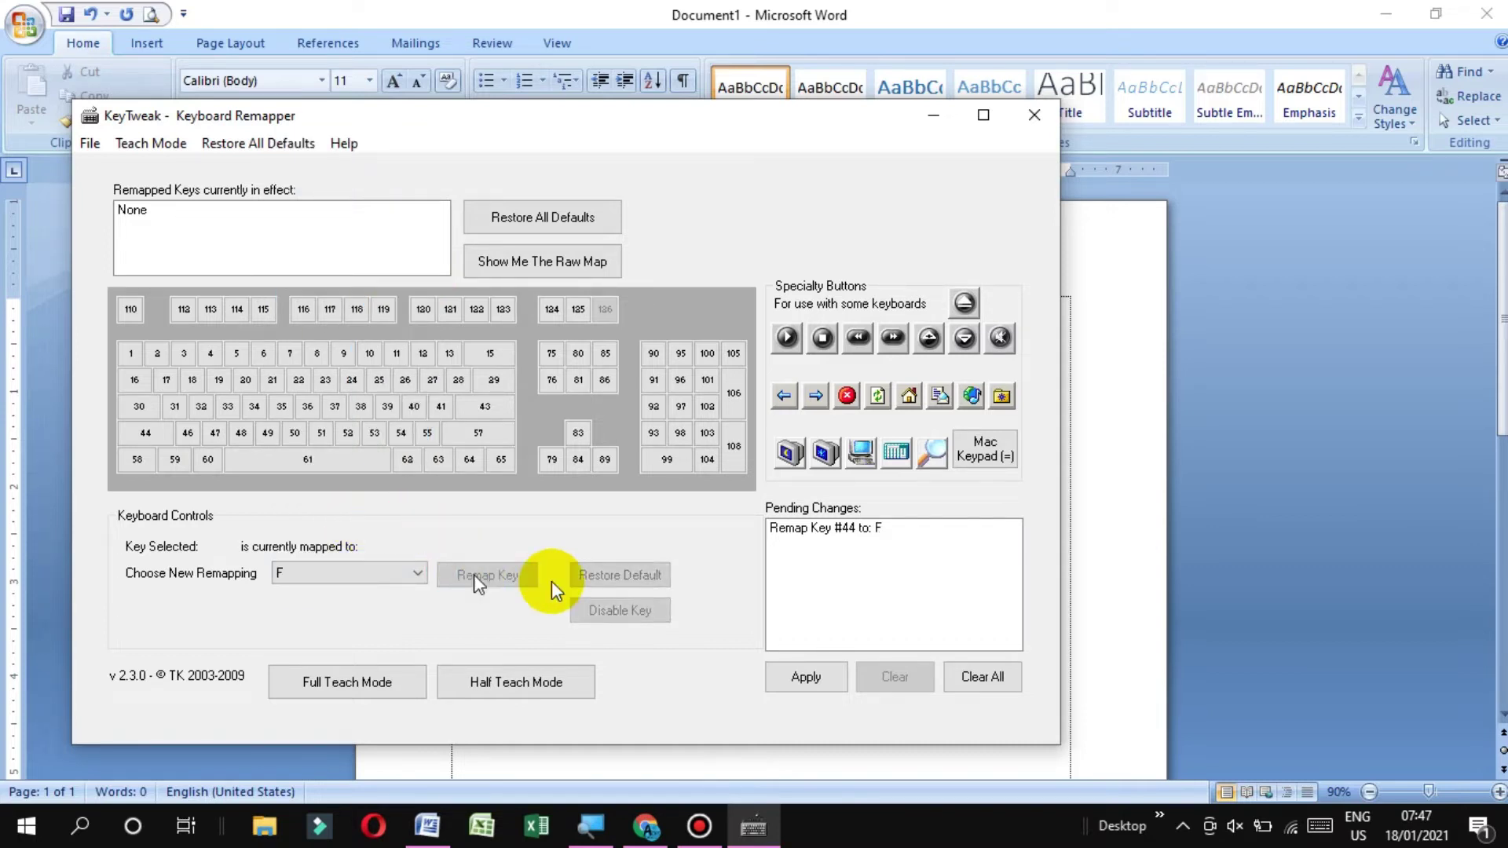
pyautogui.click(799, 679)
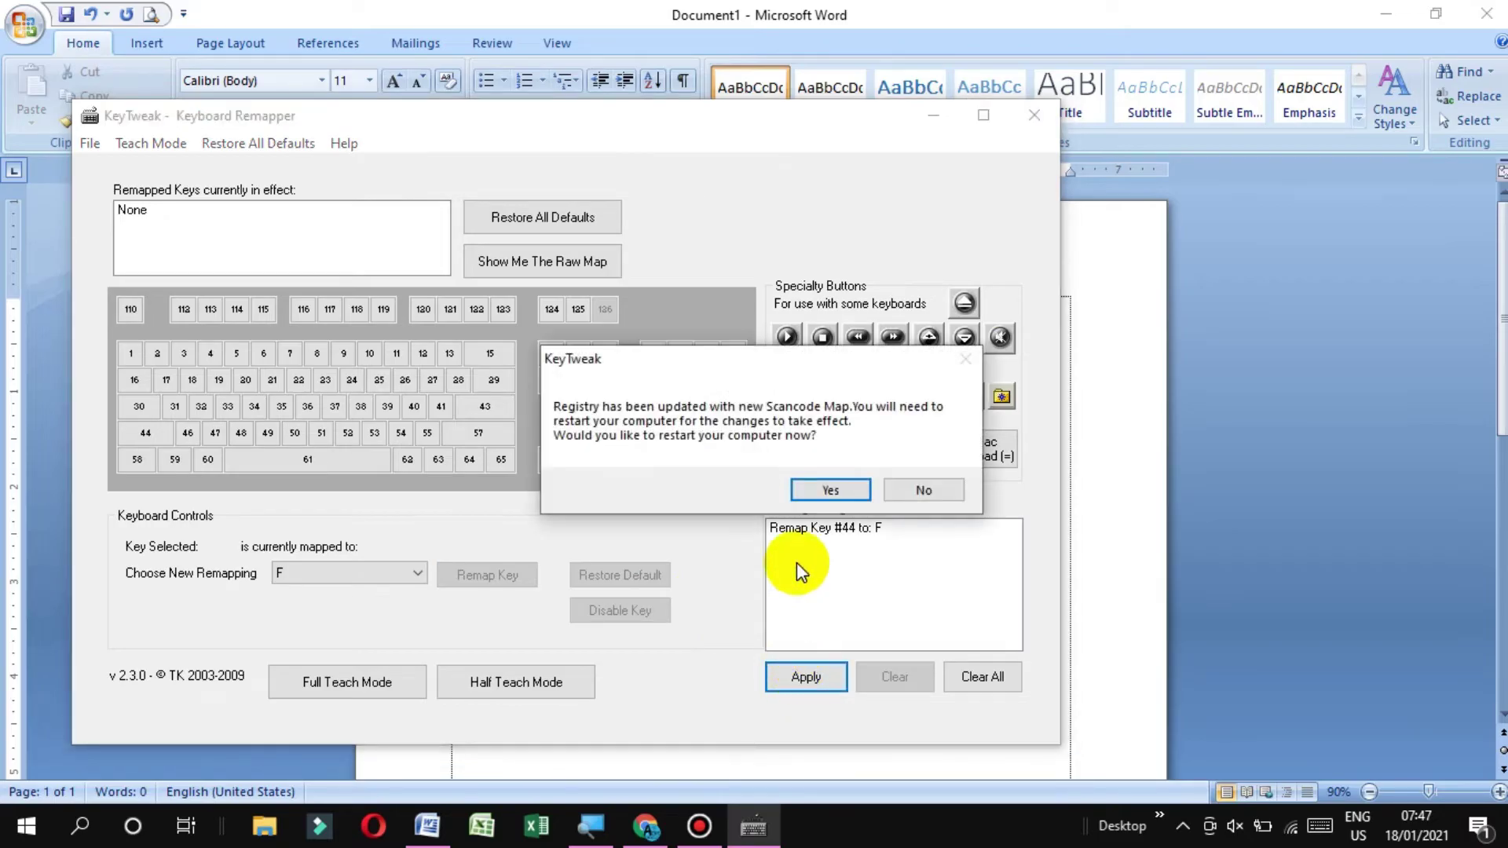
pyautogui.click(811, 495)
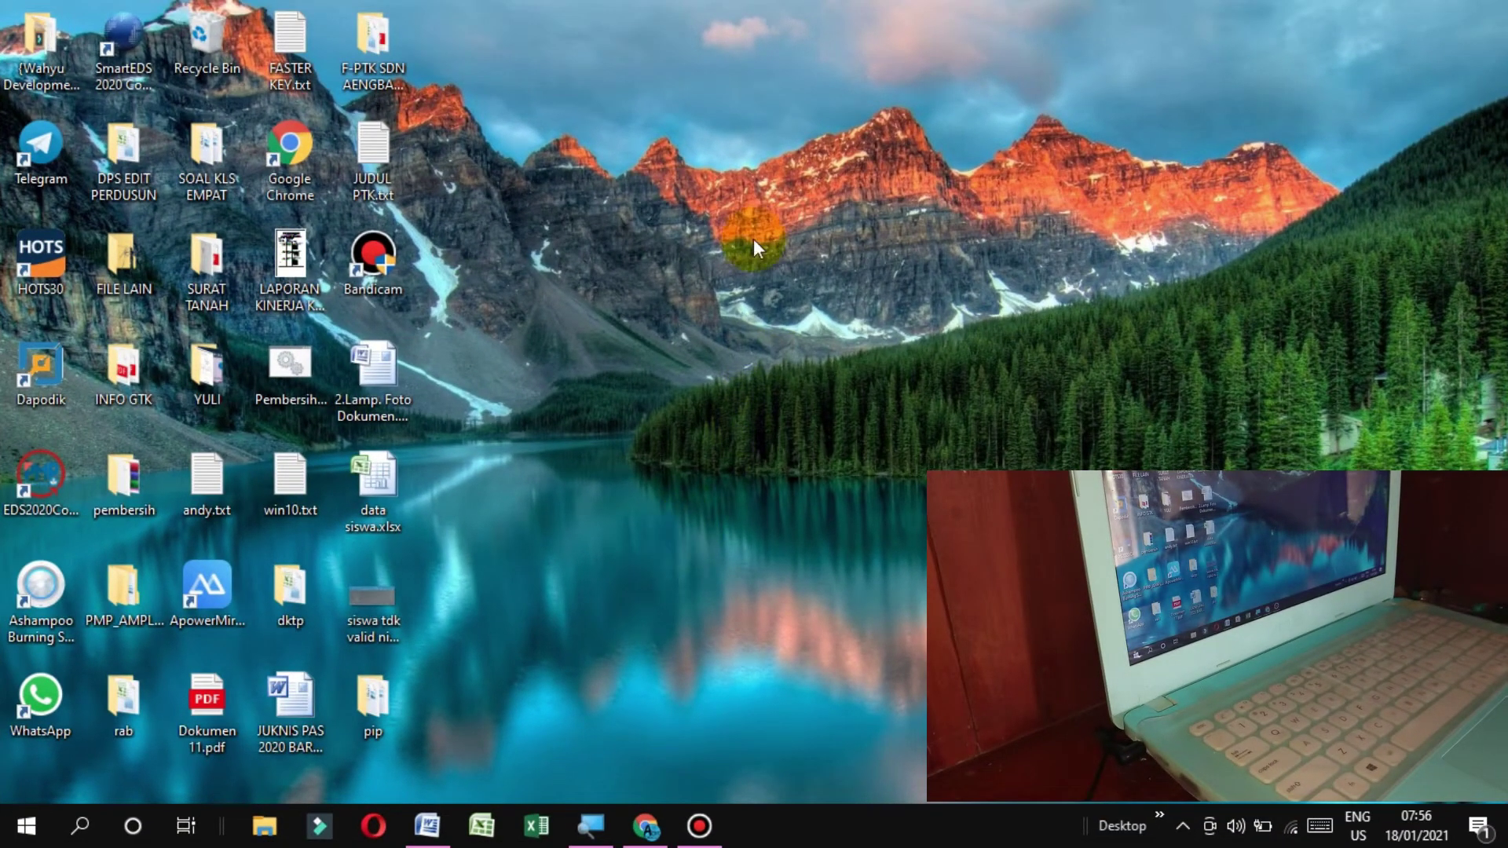
# Refresh the desktop and bring the Word document back
pyautogui.rightClick(753, 239)
pyautogui.click(842, 305)
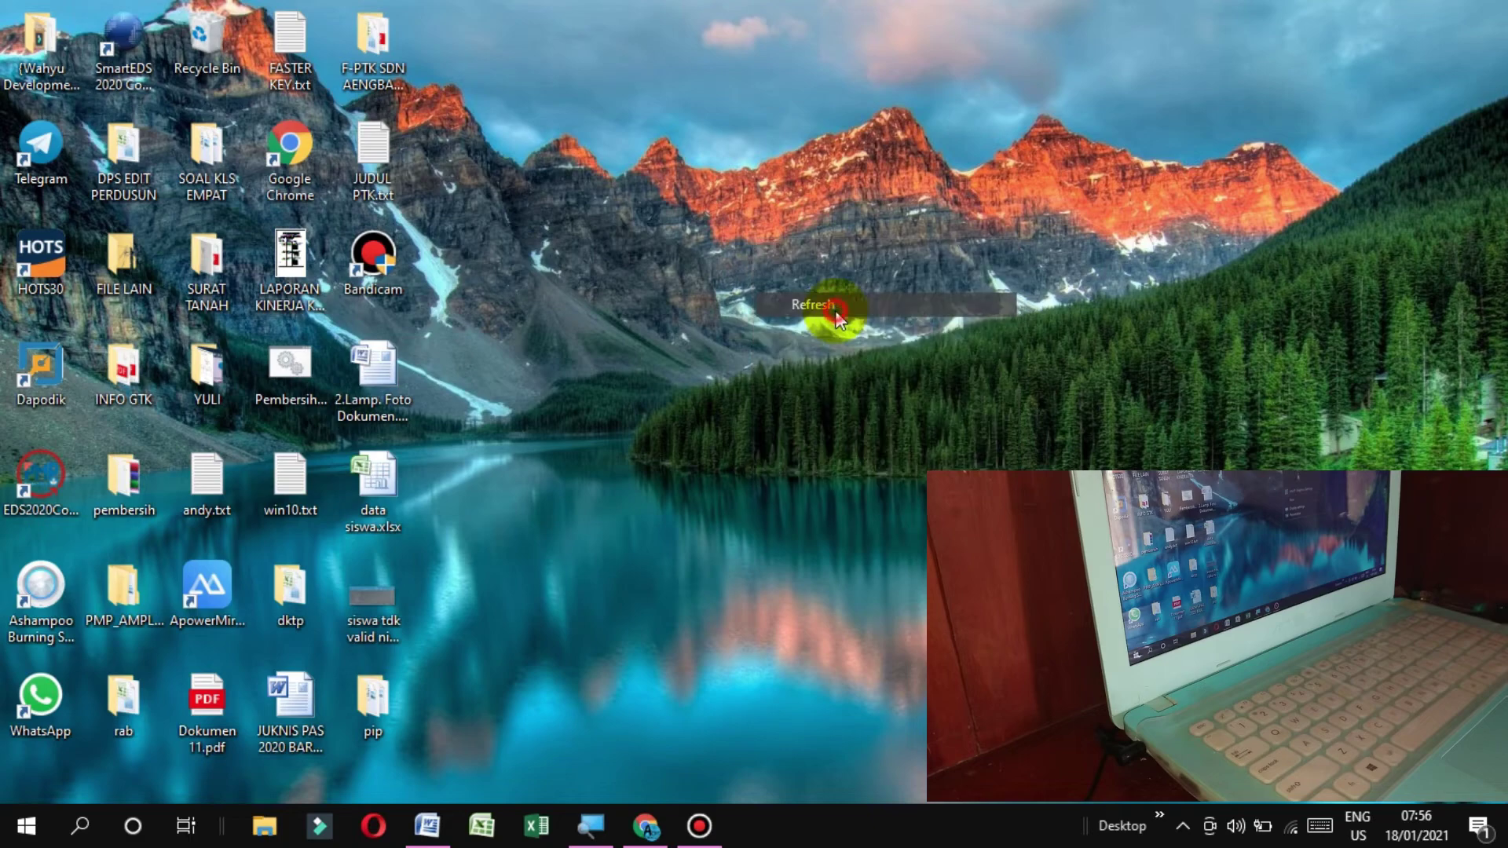
pyautogui.click(441, 825)
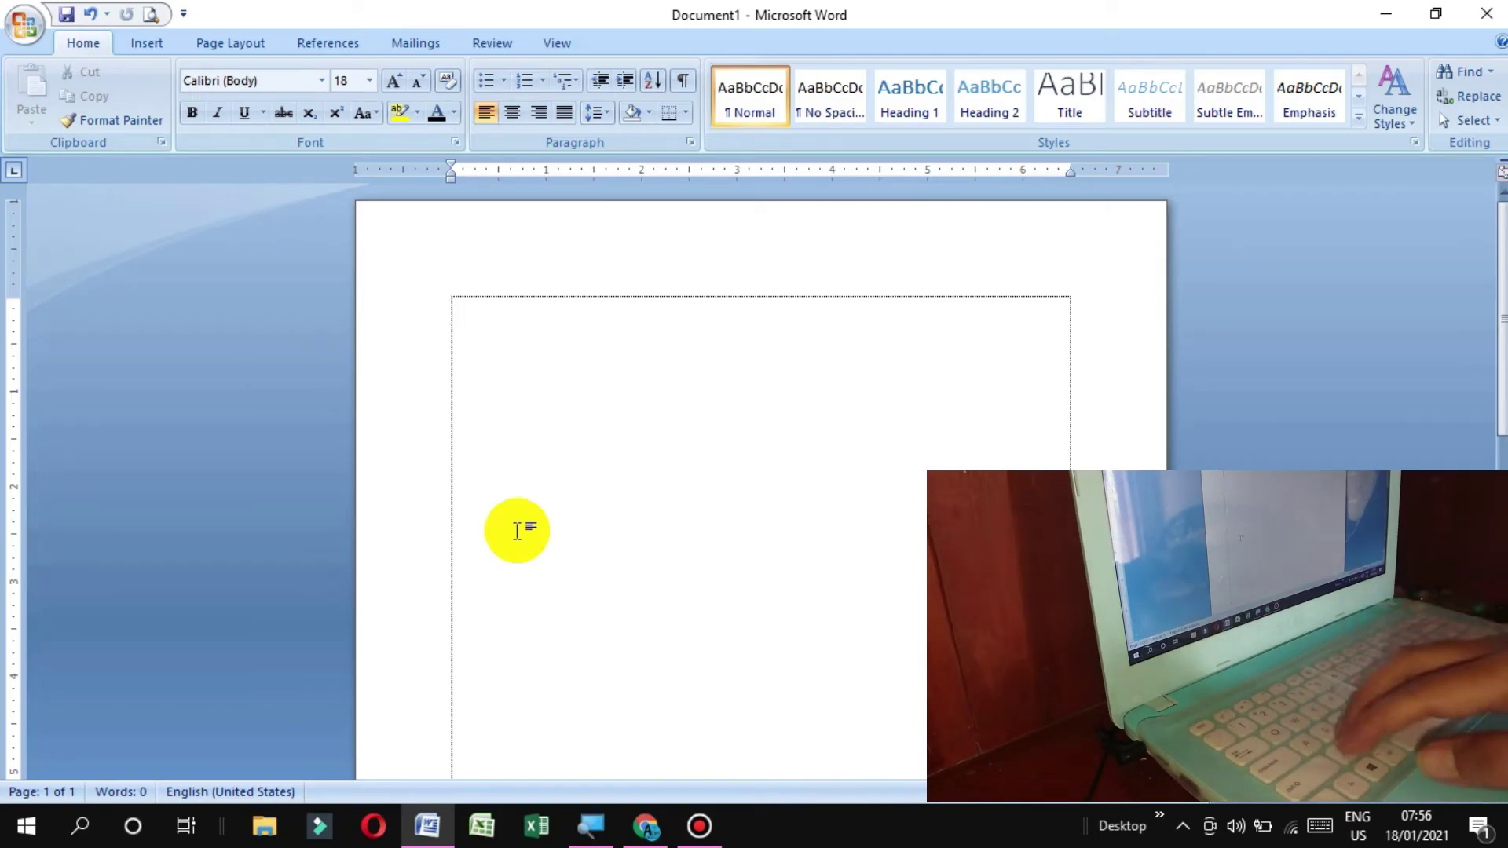
# Type lines of f's with the remapped key at font size 28, select the line, and bring KeyTweak back
pyautogui.write('ffffffff')
pyautogui.hotkey('ctrl', 'a')
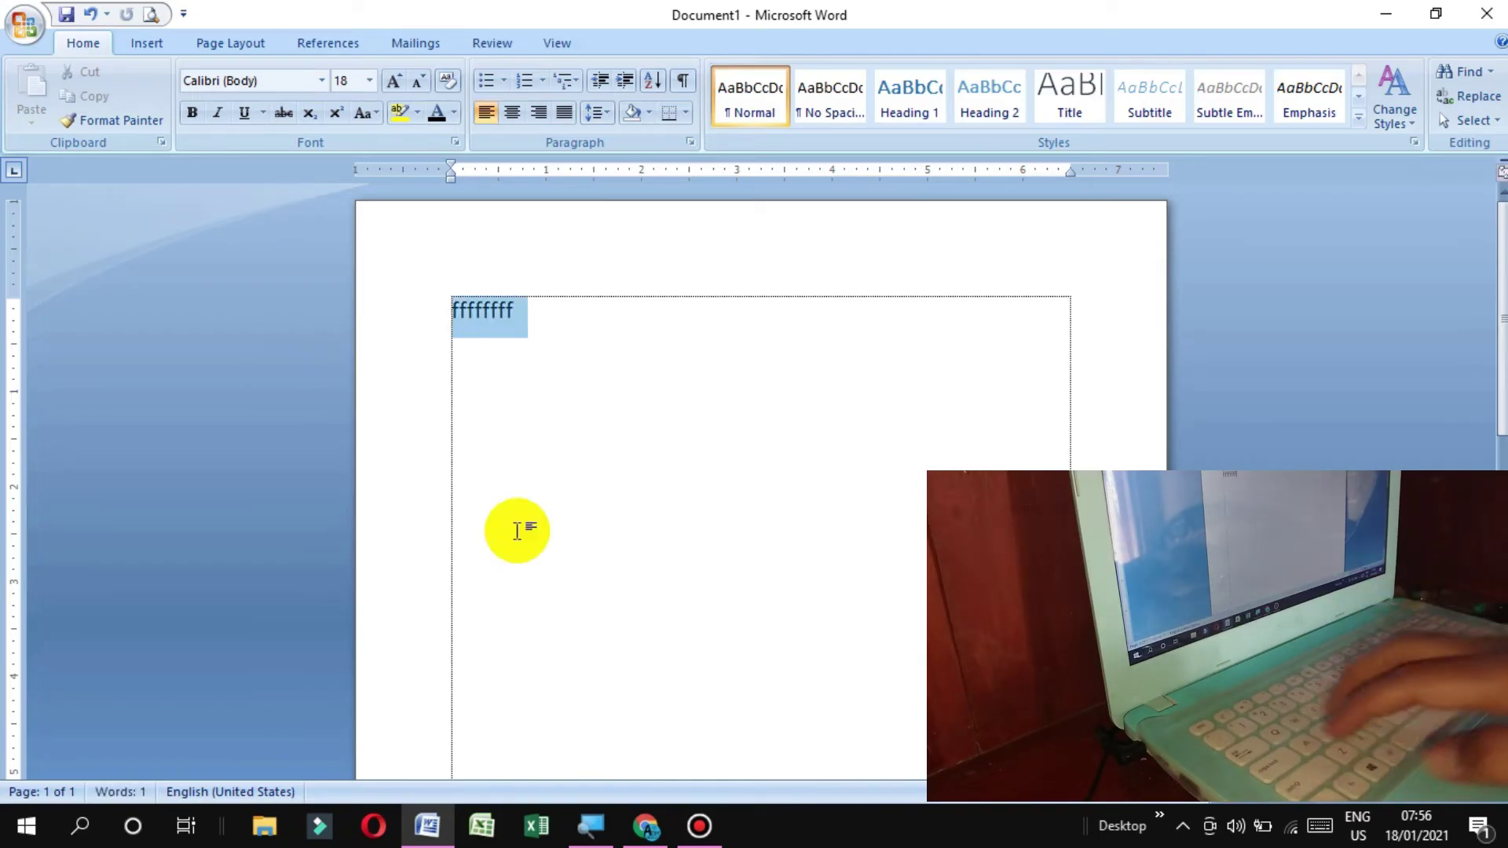
pyautogui.click(369, 81)
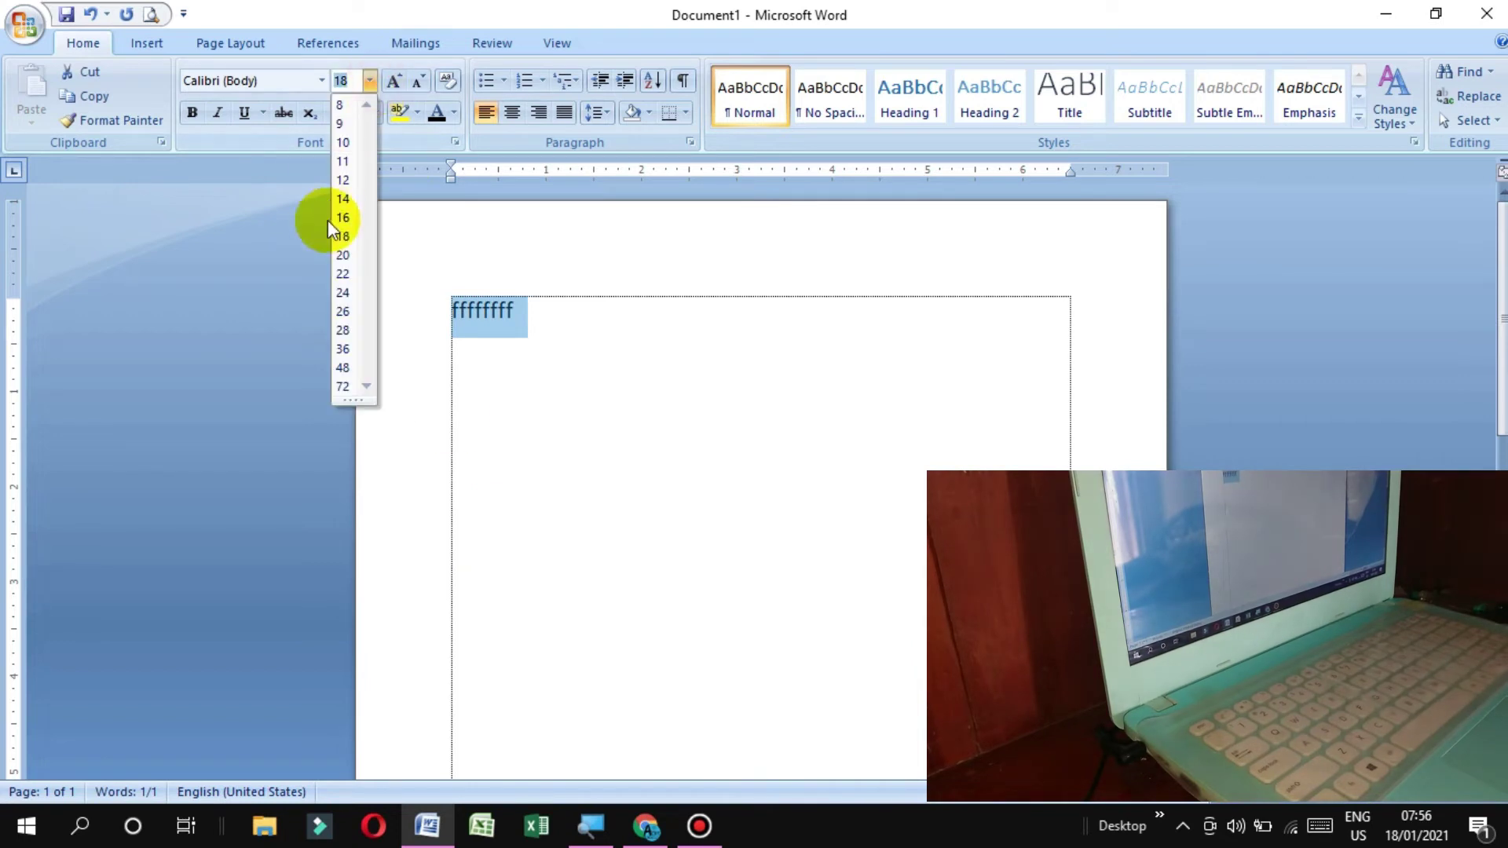
pyautogui.click(351, 330)
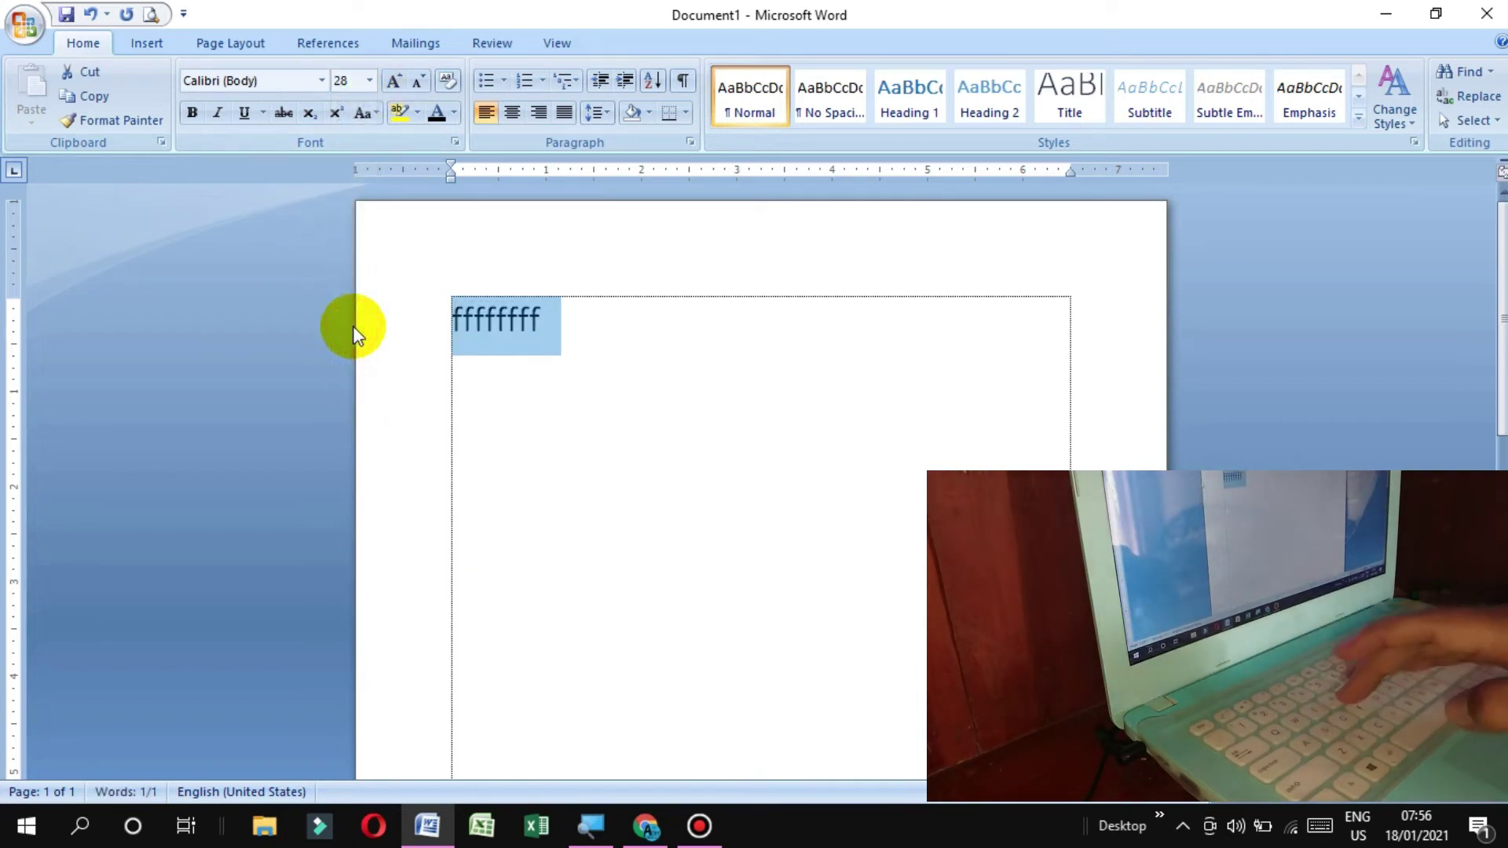
pyautogui.write('fffffffffffff')
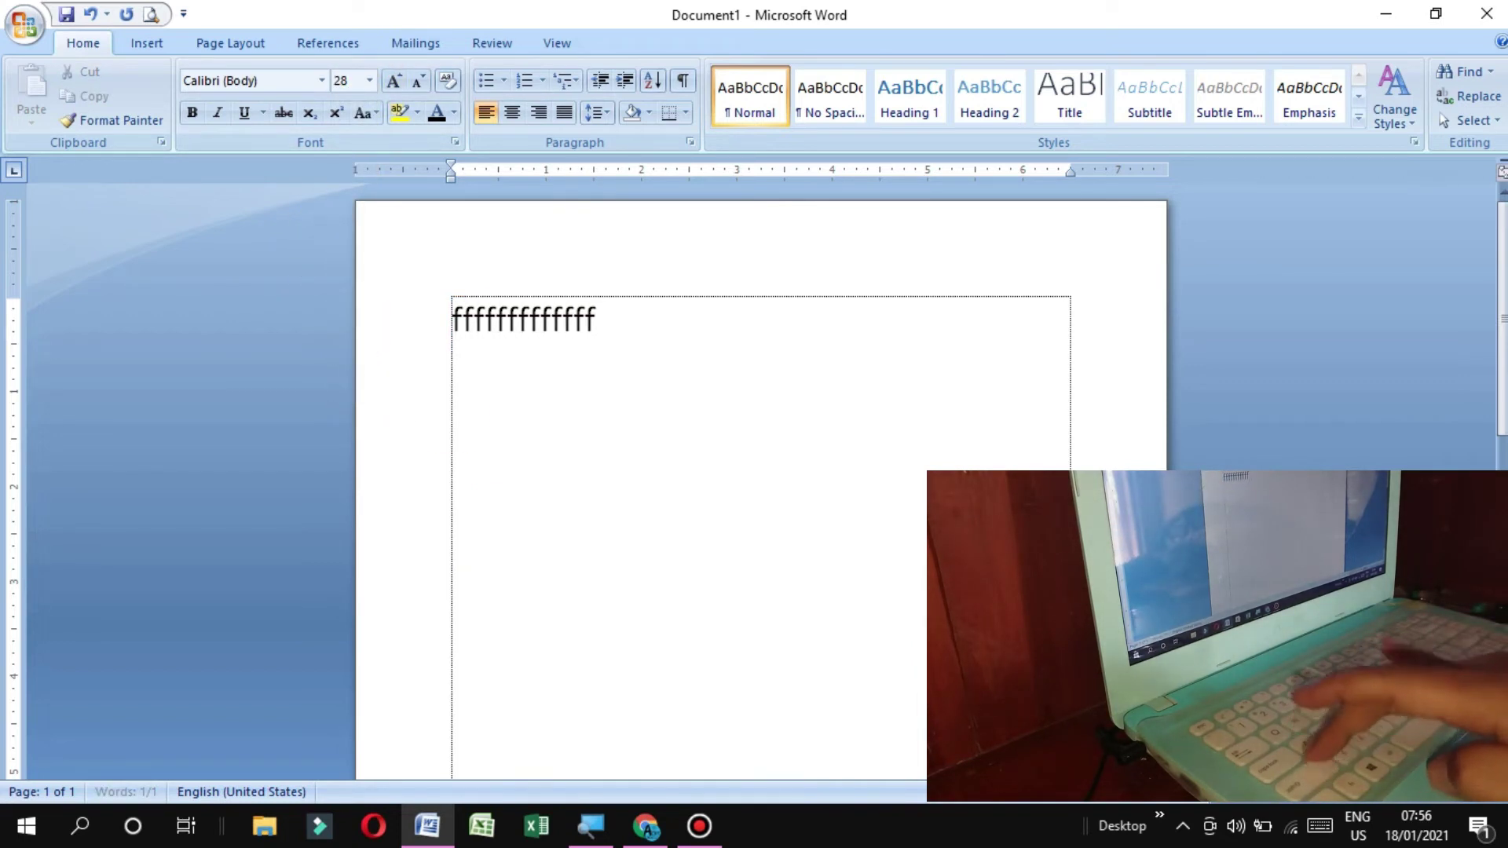
pyautogui.write('fffffffff')
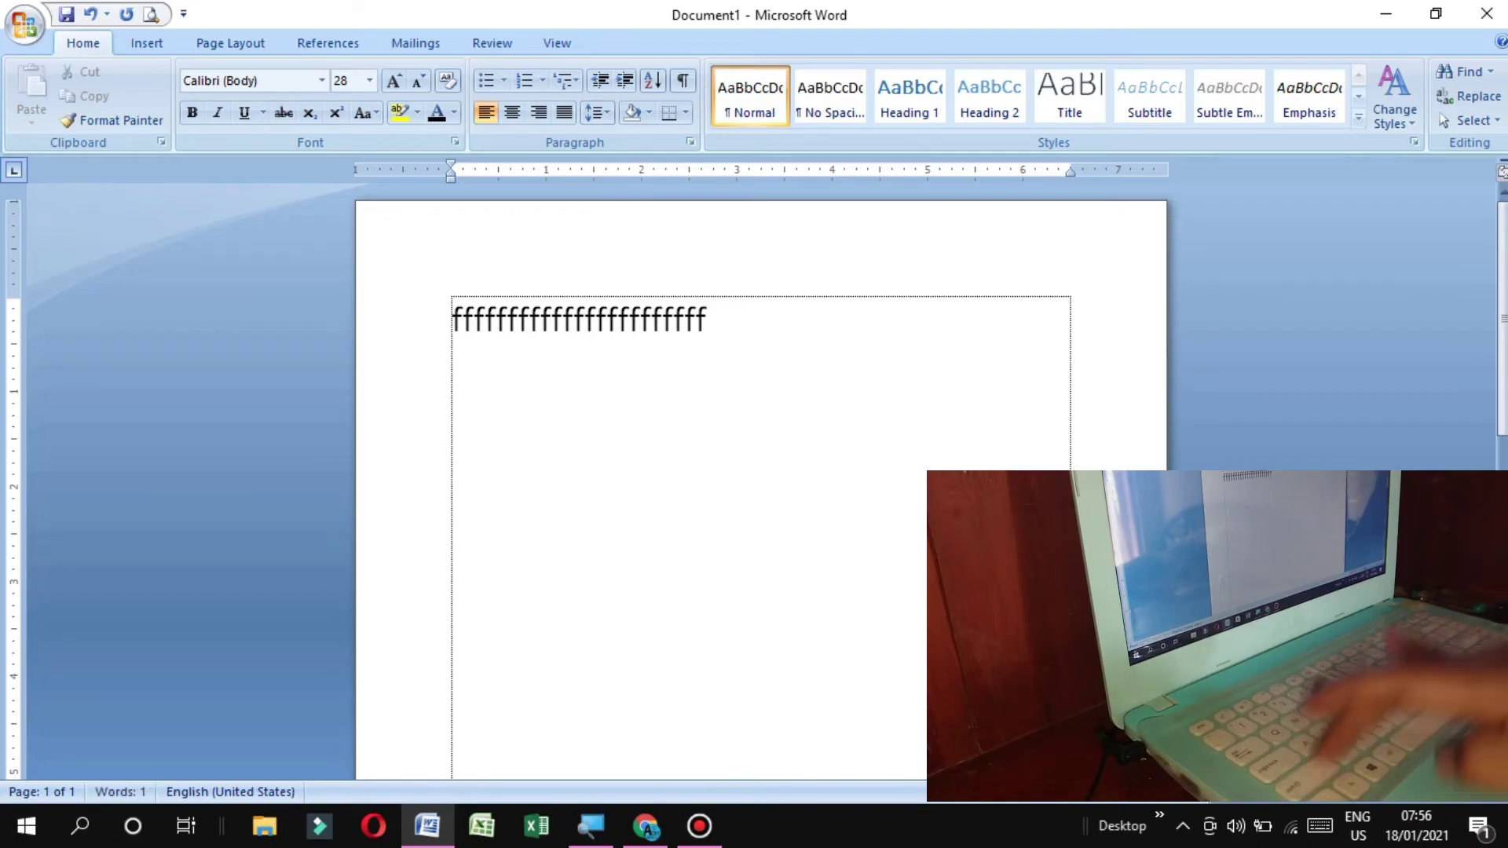
pyautogui.click(353, 334)
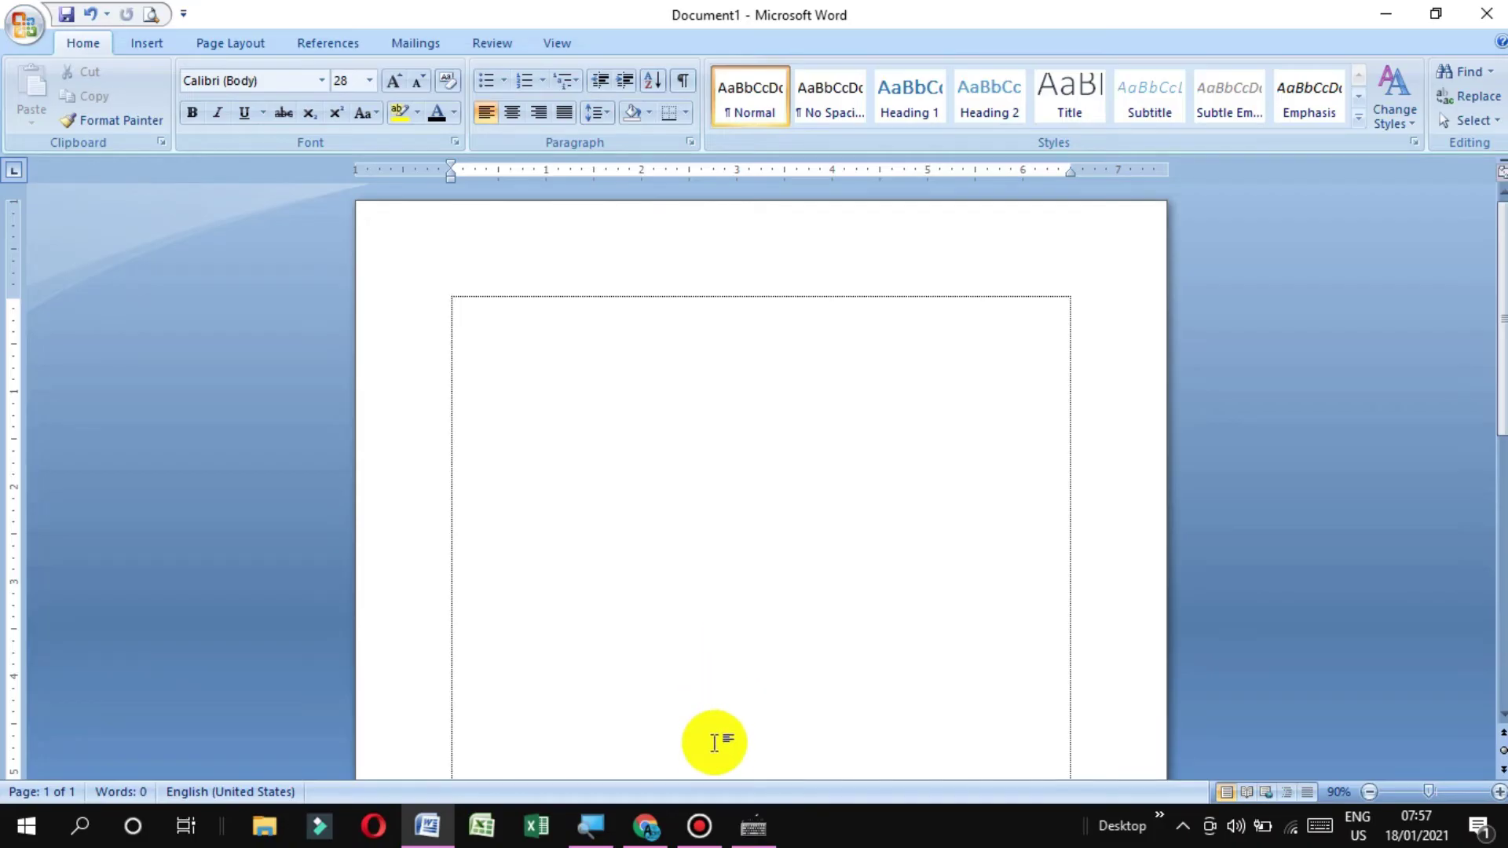
pyautogui.click(753, 827)
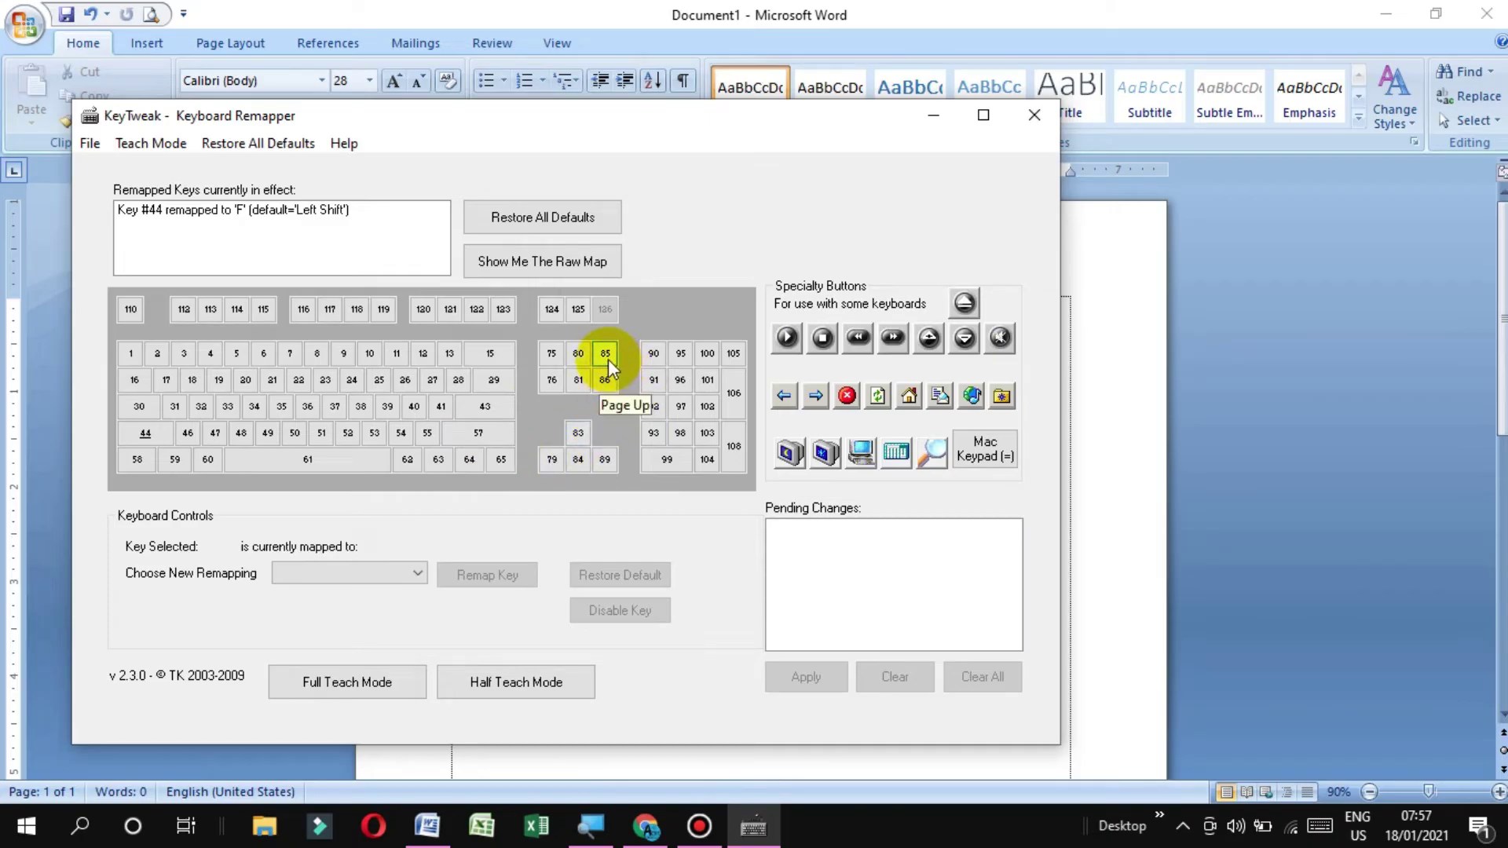
# Inspect key 85 (Page Up) replacement options without remapping, then return to the Word page
pyautogui.click(609, 365)
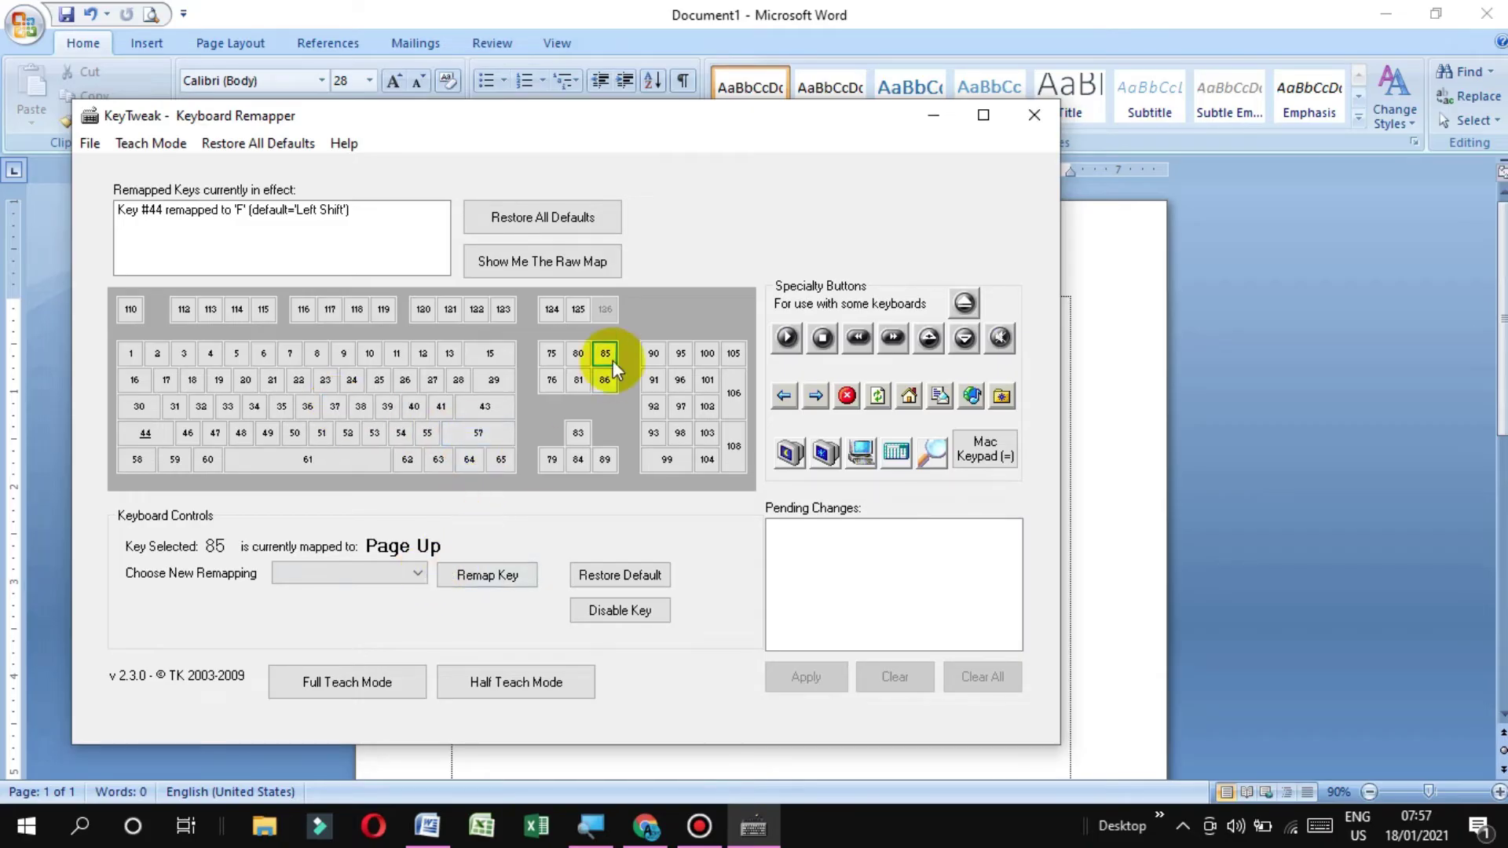
pyautogui.click(419, 577)
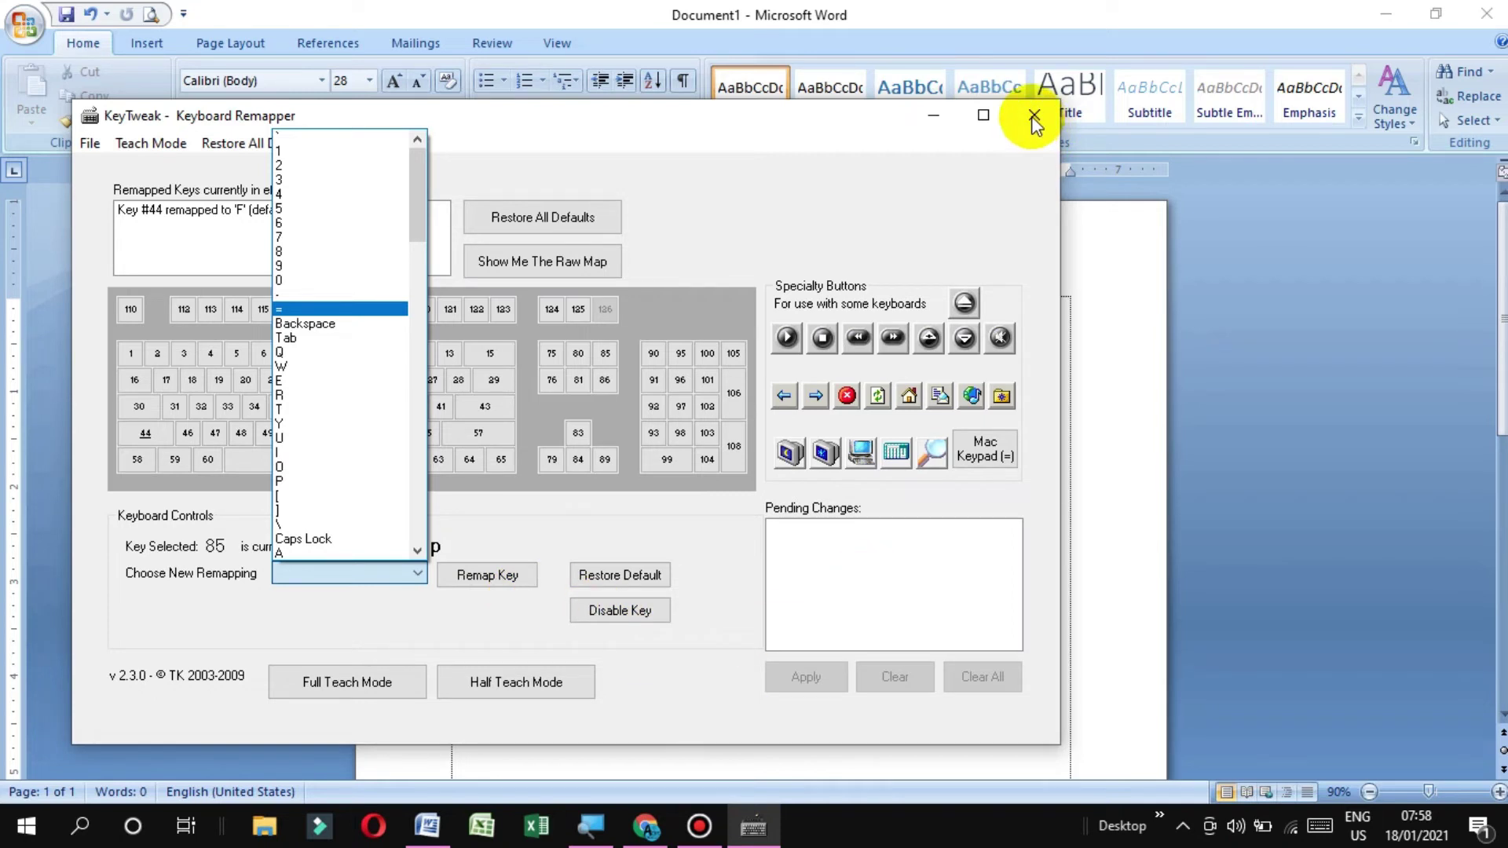
pyautogui.click(1037, 119)
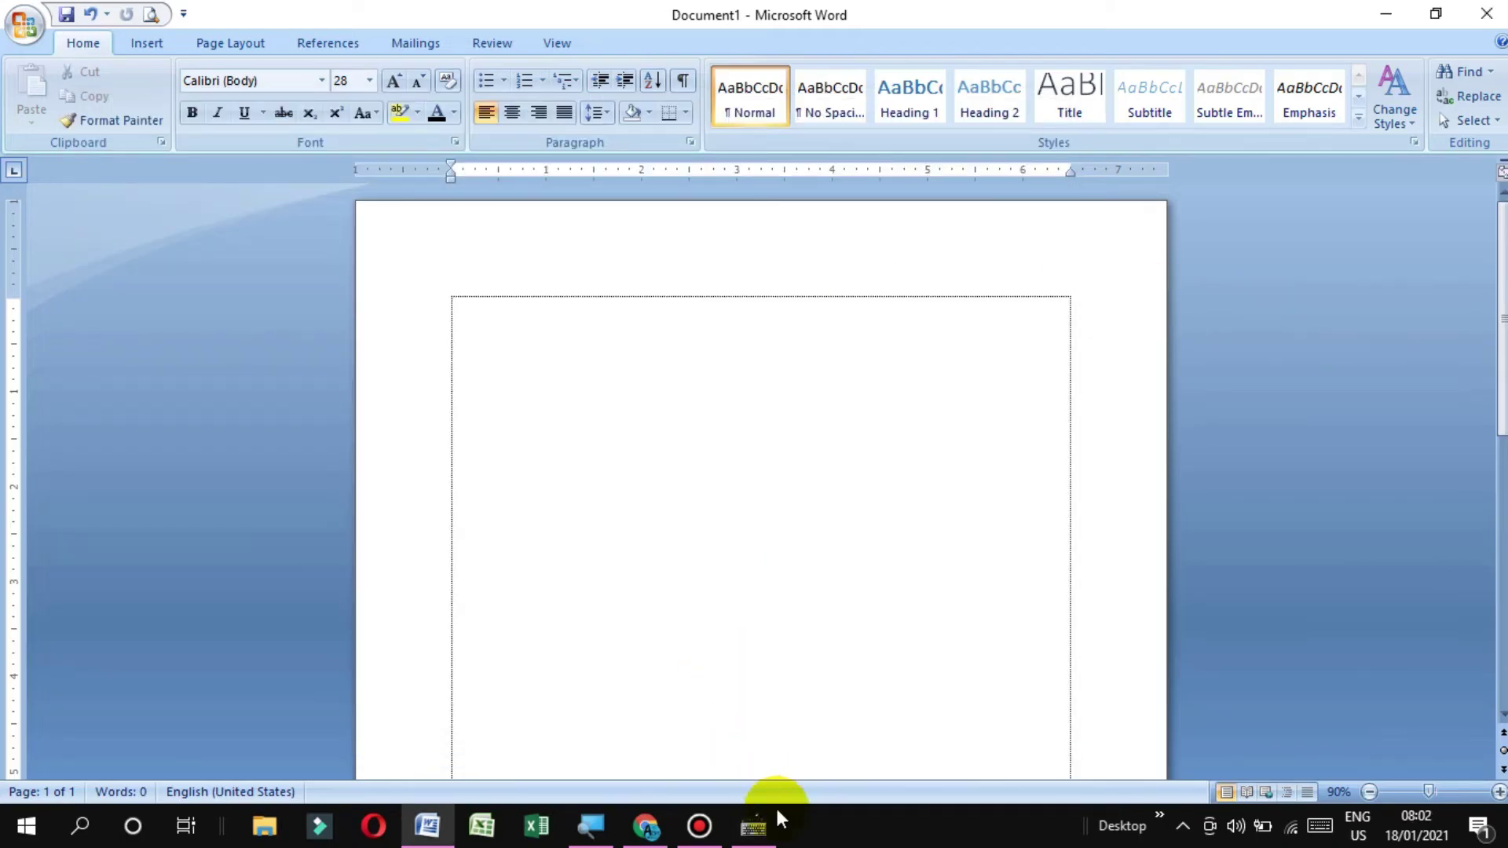
pyautogui.click(755, 828)
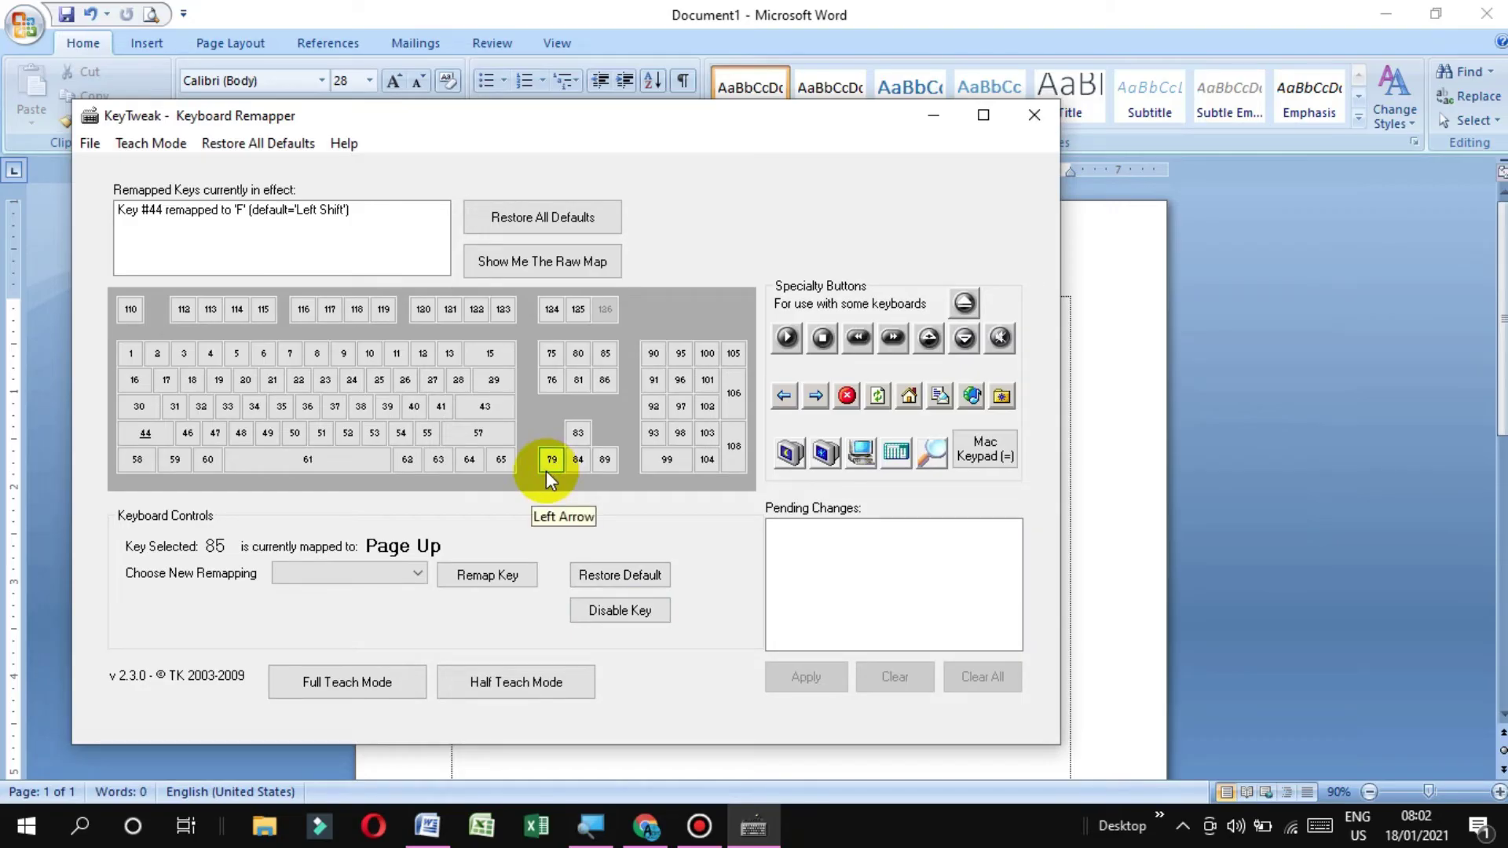
pyautogui.click(967, 770)
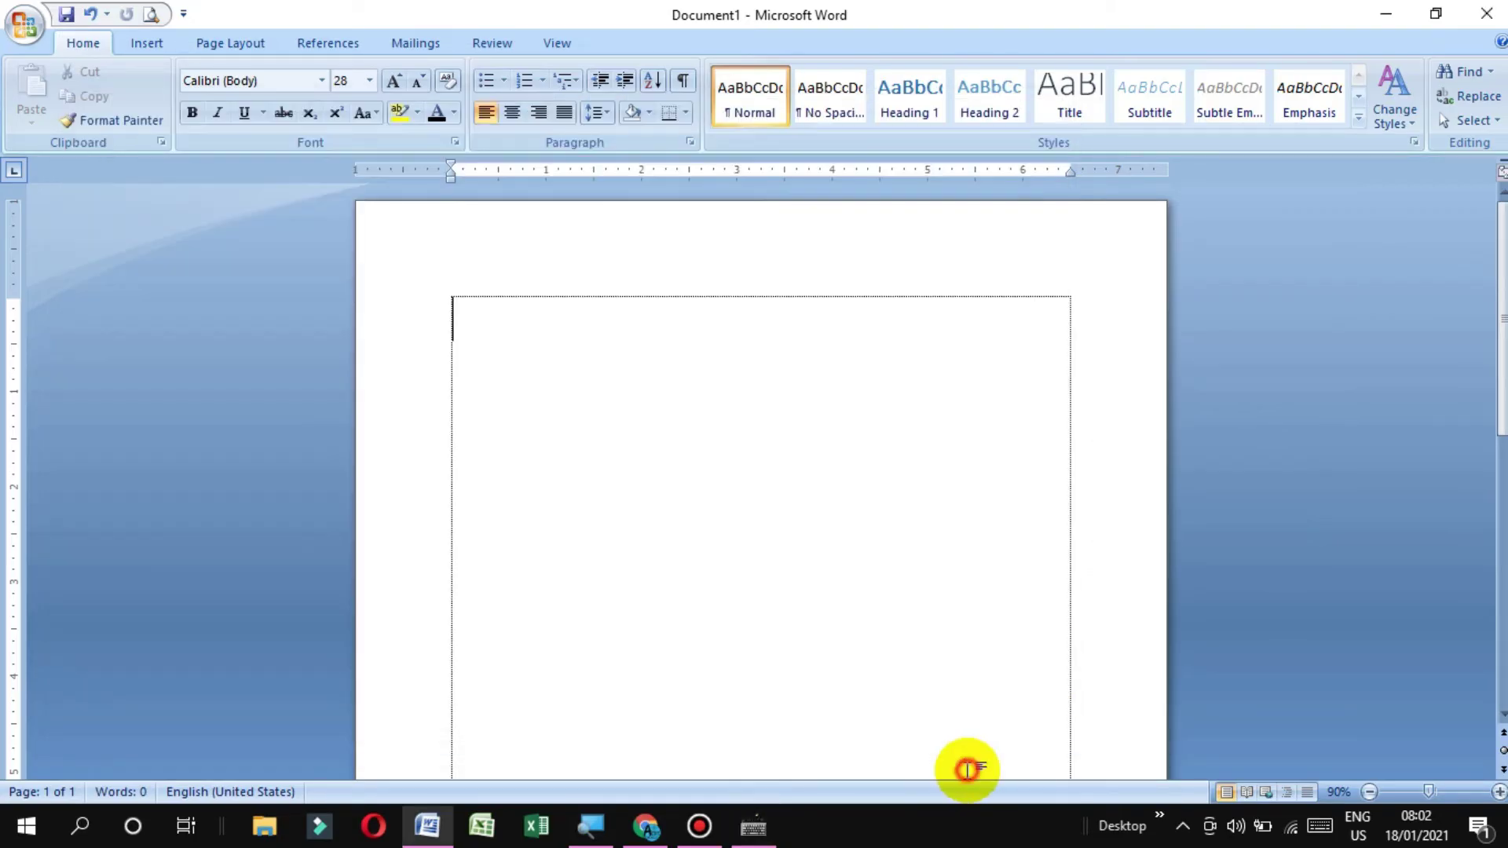
# Type a line of [ characters and a line of a's, then bring KeyTweak back
pyautogui.write('[[[[[[[[[[[[[[[[[[[[[[[[[[[[[')
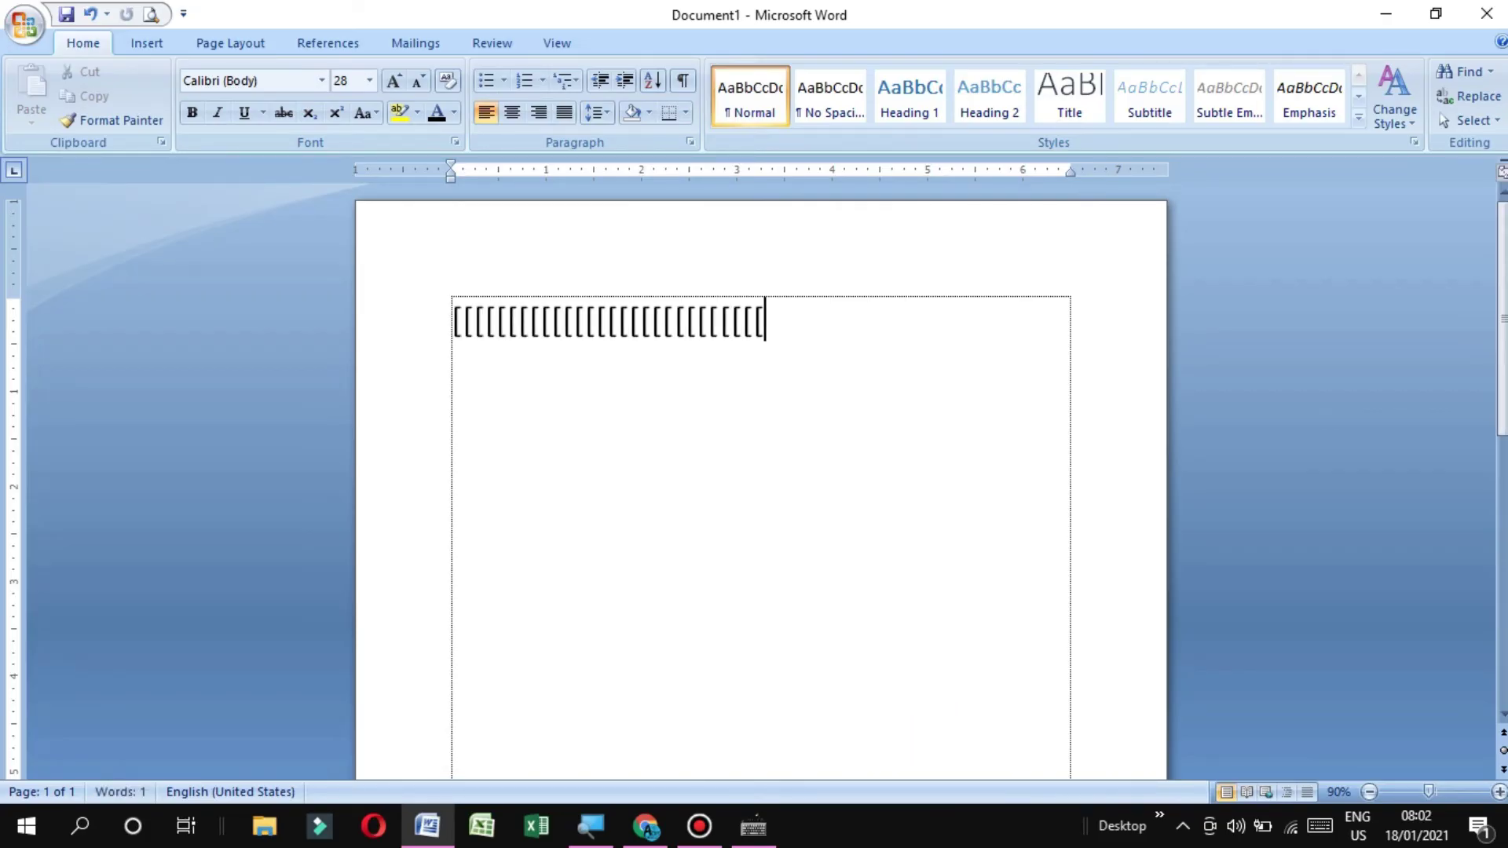
pyautogui.press('Return')
pyautogui.write('aaaaaaaaaaaaaaaaaaaaaaaaaaaaaaaa')
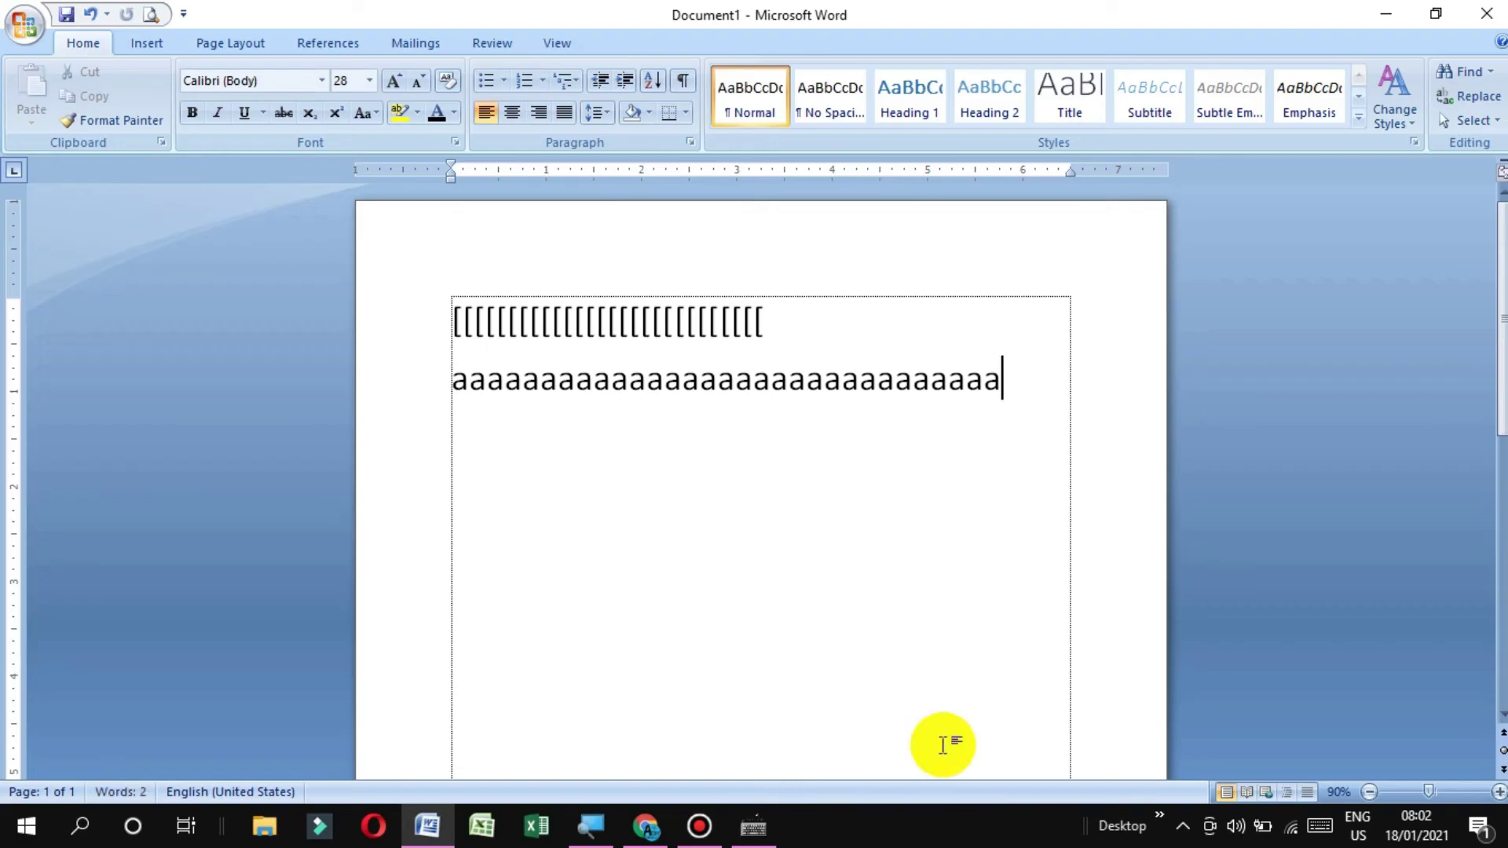
pyautogui.click(754, 827)
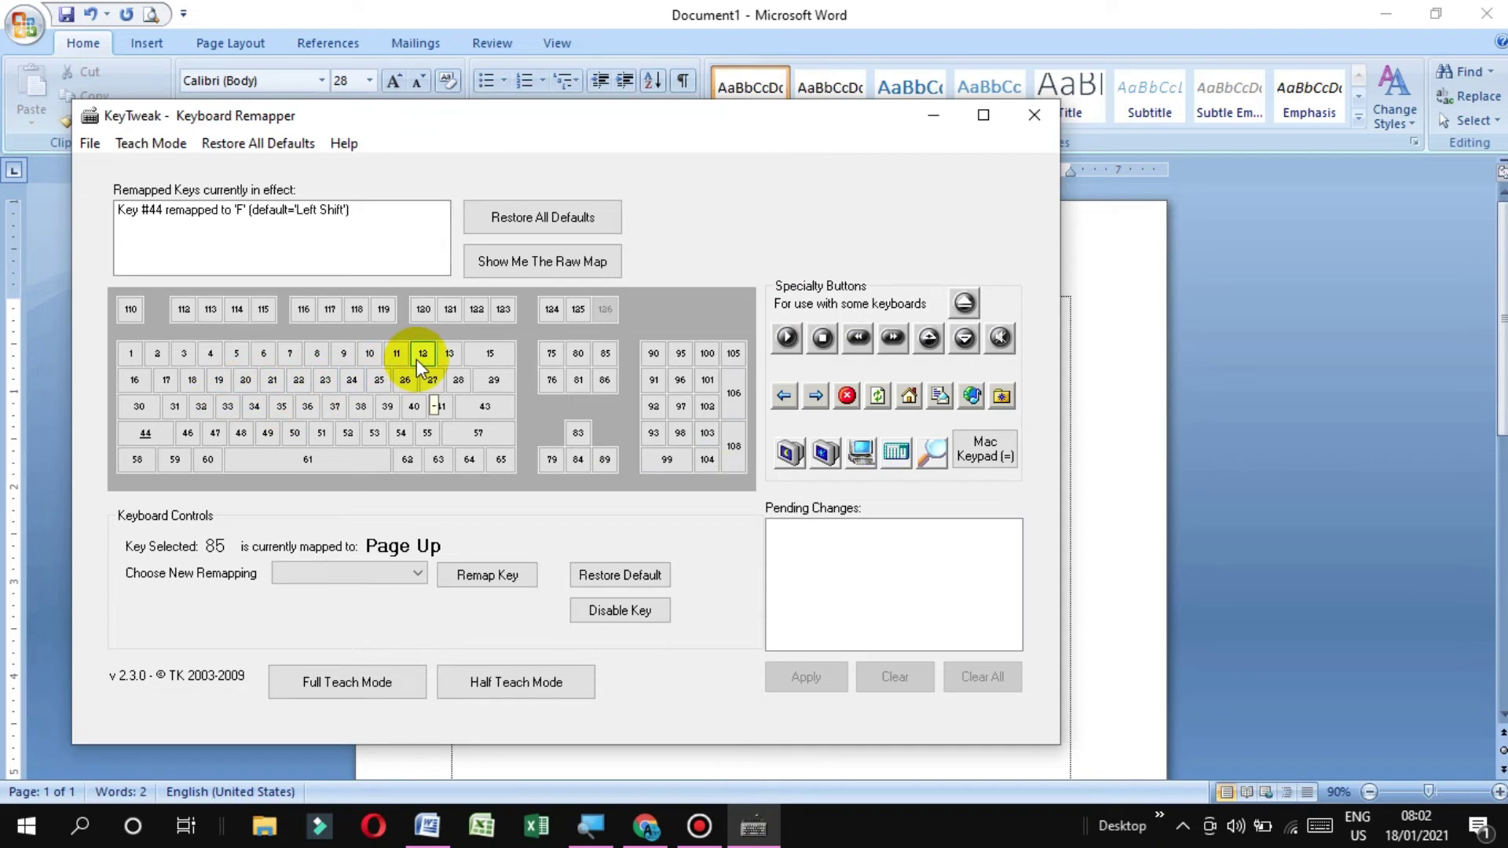
# Queue keys 12 and 31 (currently A) to be disabled
pyautogui.click(417, 361)
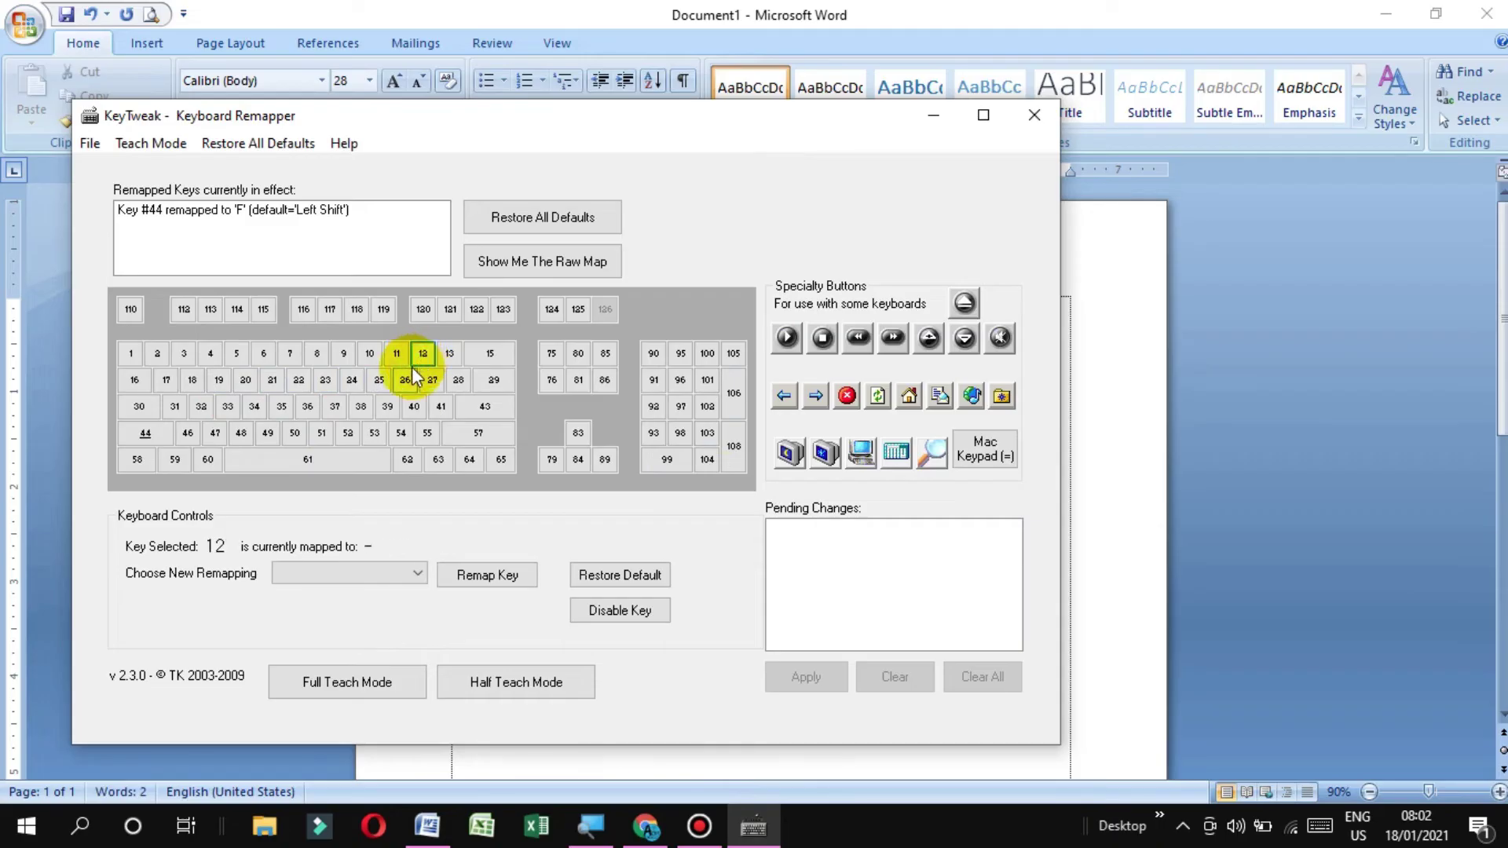
pyautogui.click(636, 613)
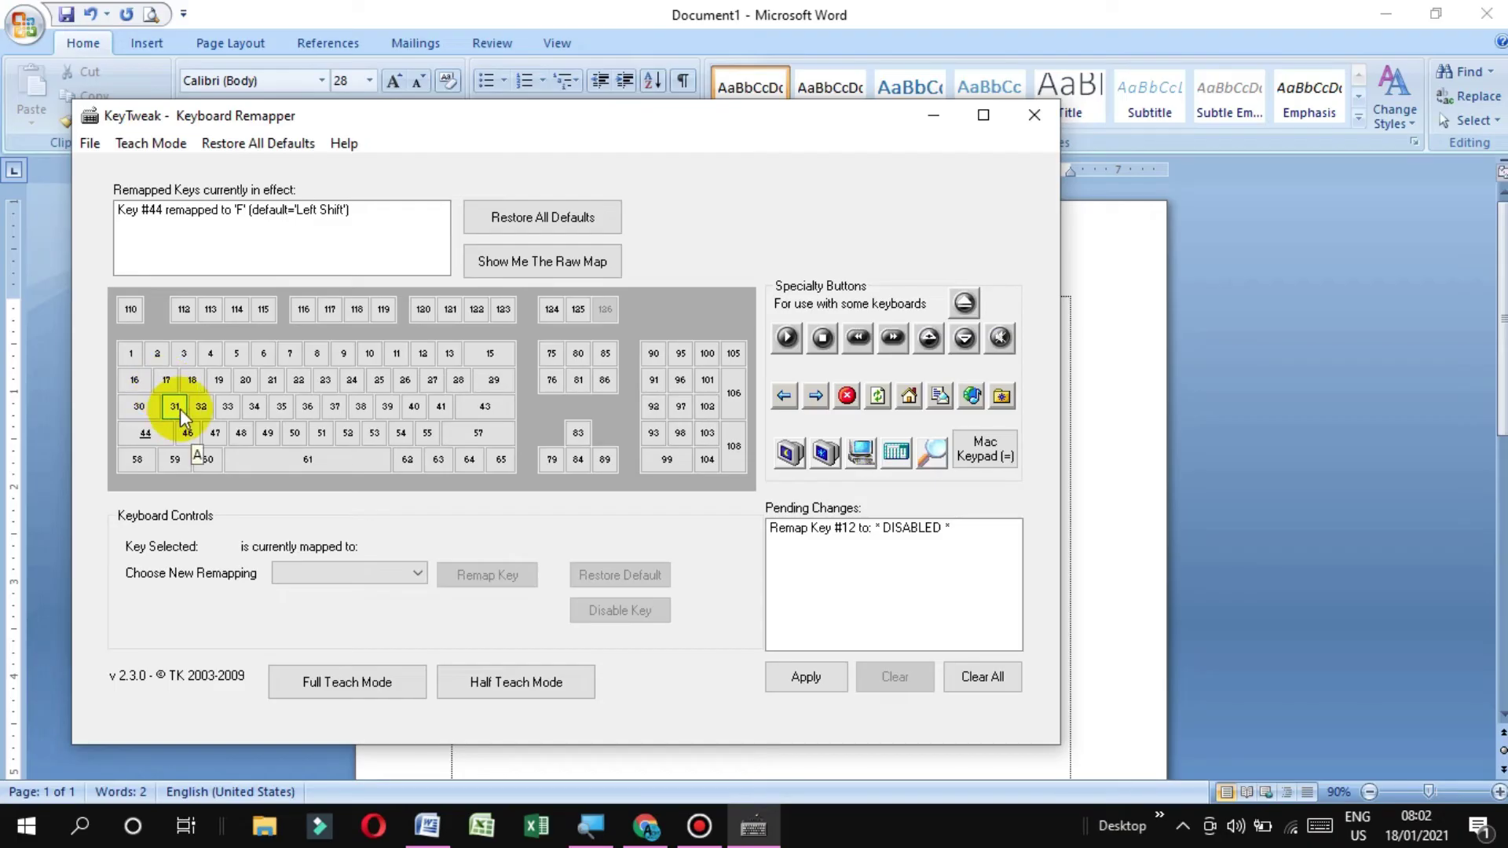
pyautogui.click(179, 412)
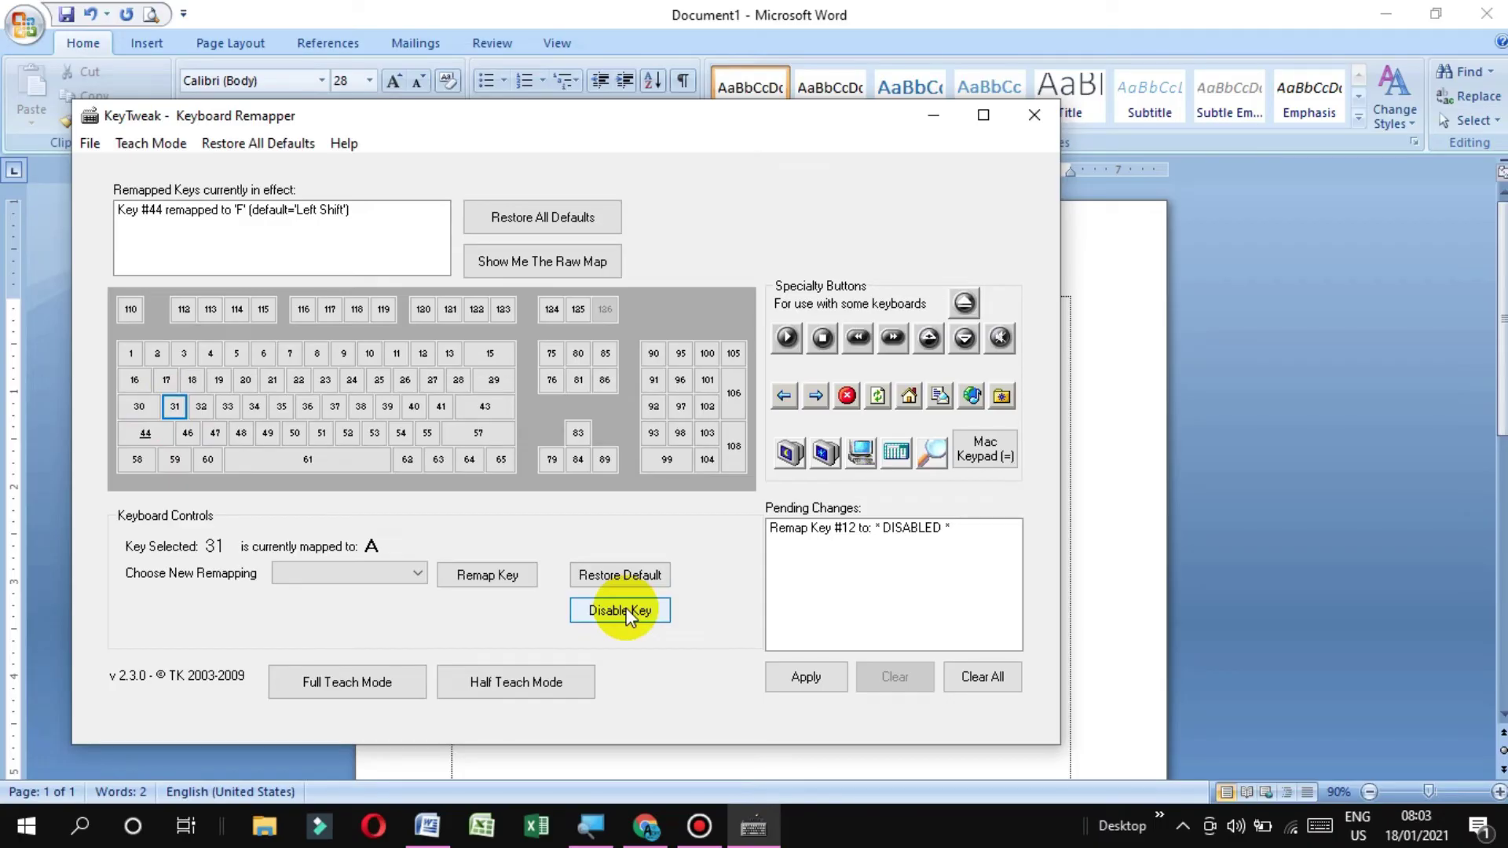
pyautogui.click(627, 612)
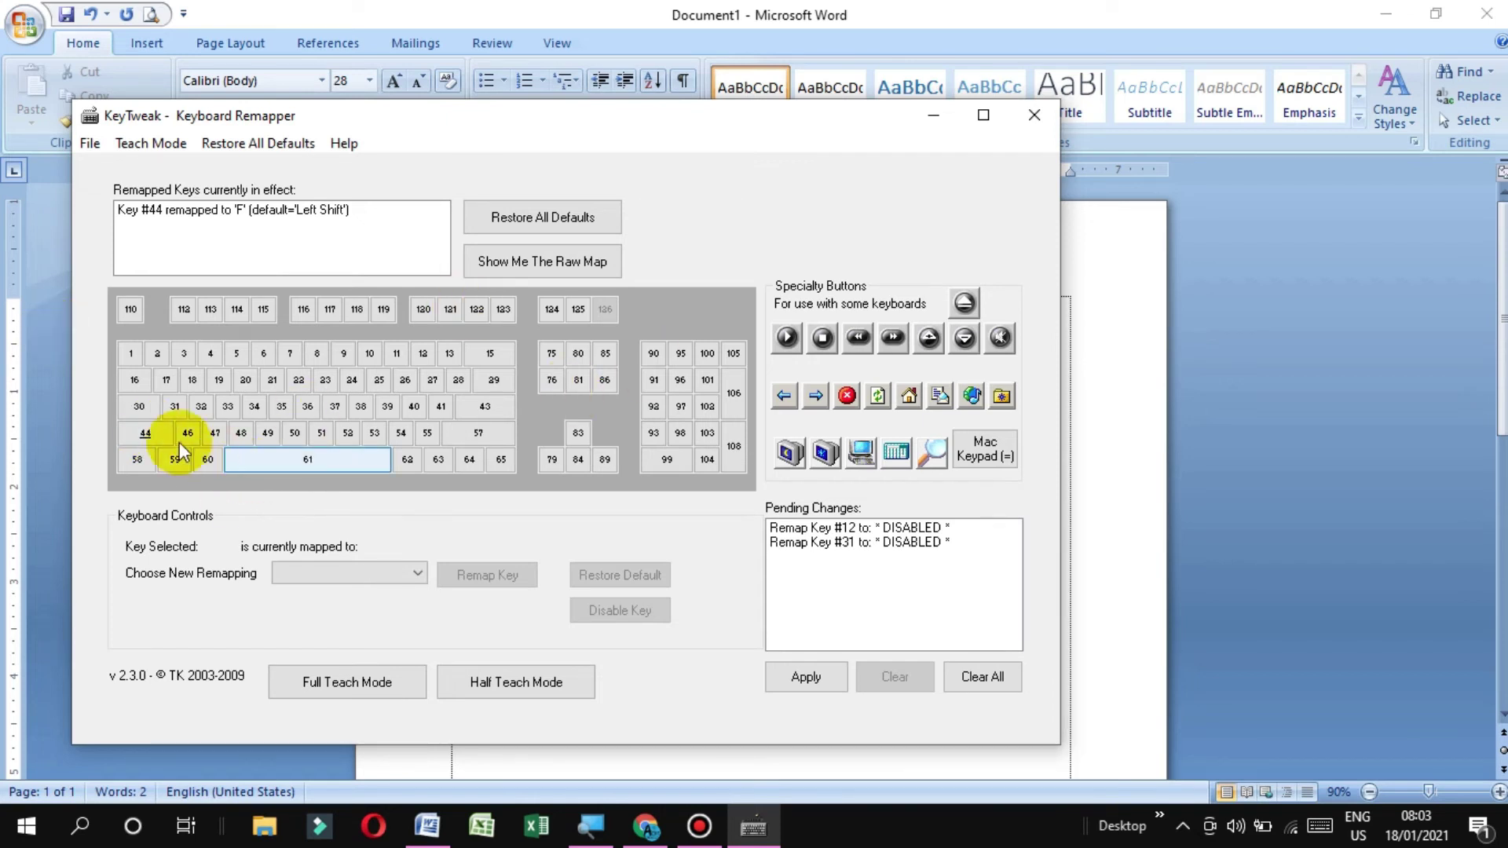
# Choose A as the new mapping for key 44, currently mapped to F
pyautogui.click(149, 433)
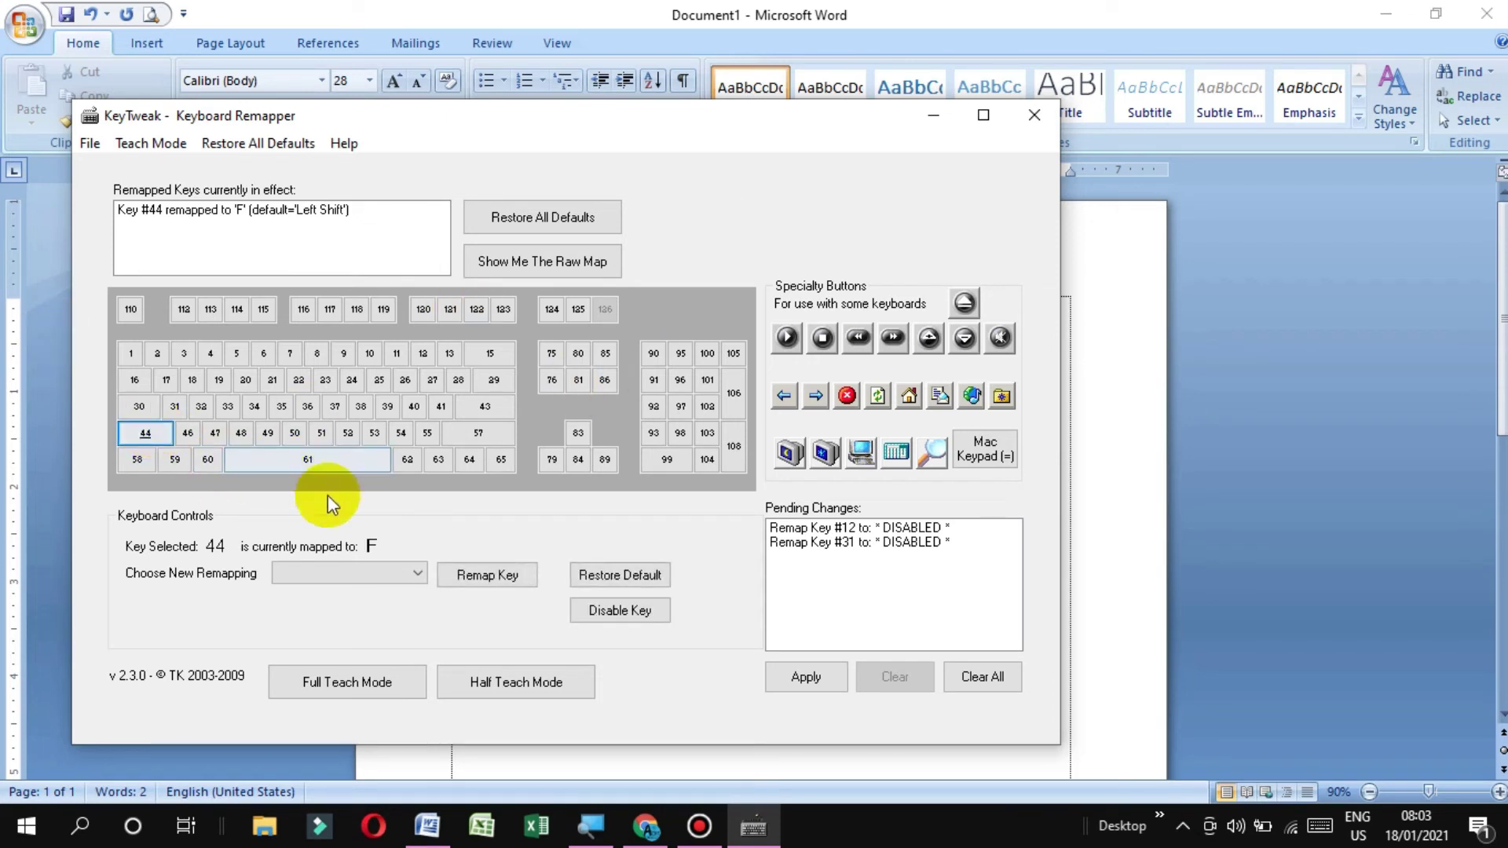
pyautogui.click(414, 576)
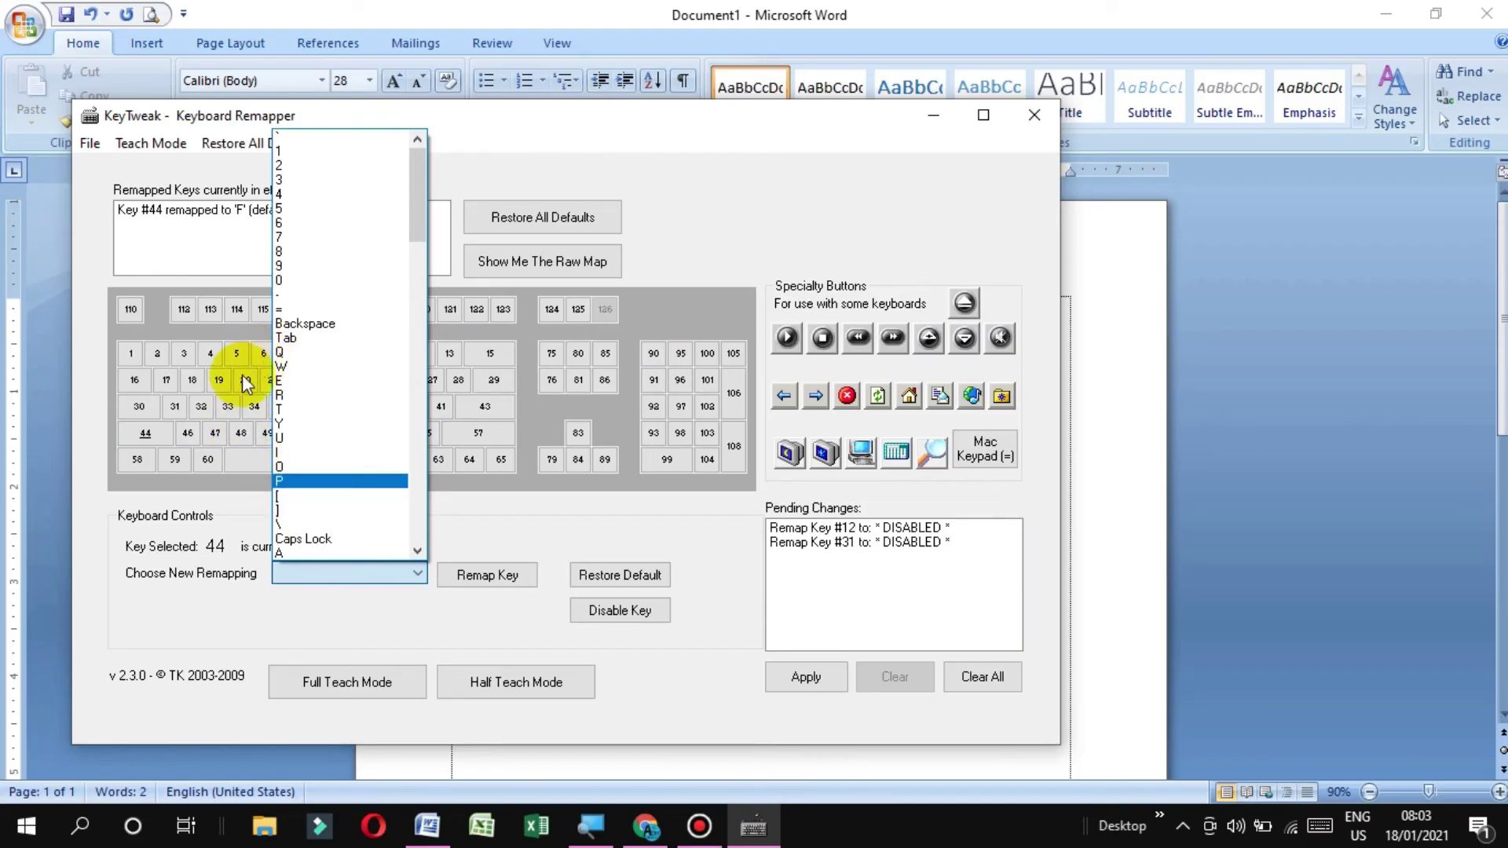
pyautogui.moveTo(418, 210); pyautogui.dragTo(413, 261)
pyautogui.click(337, 311)
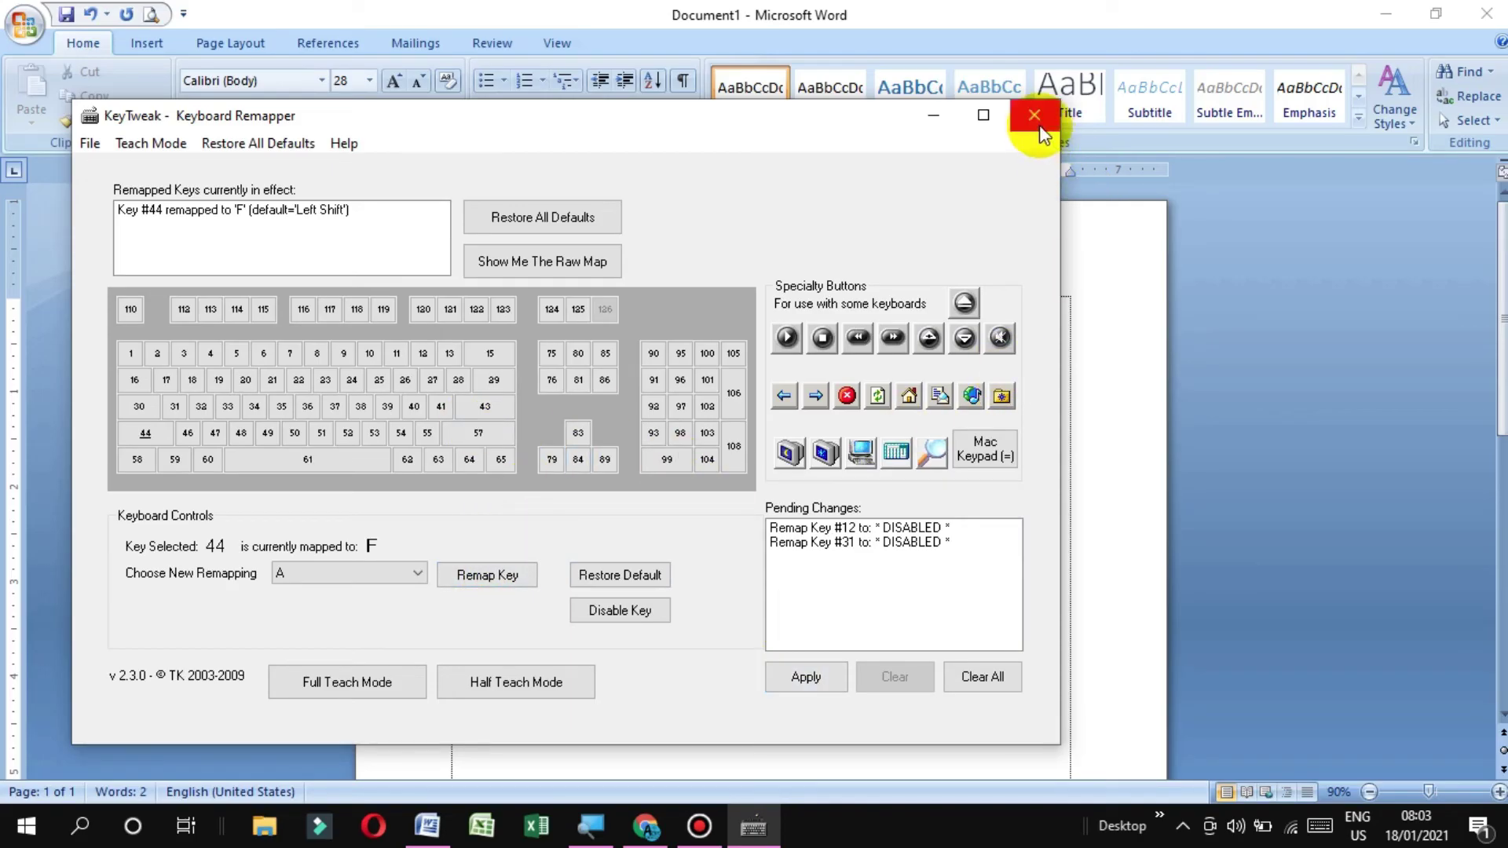
pyautogui.click(934, 122)
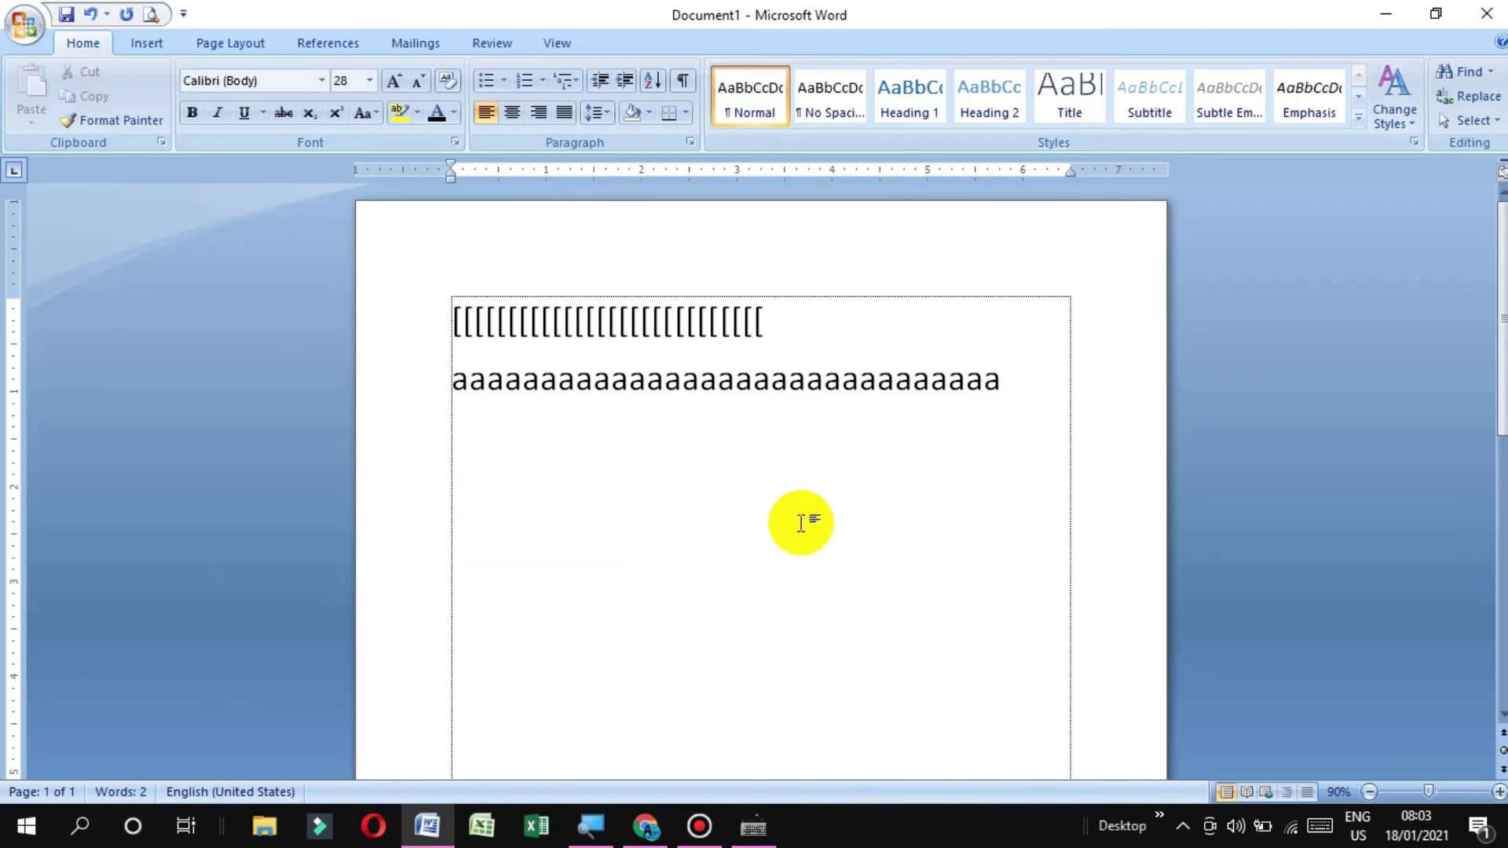
pyautogui.click(753, 827)
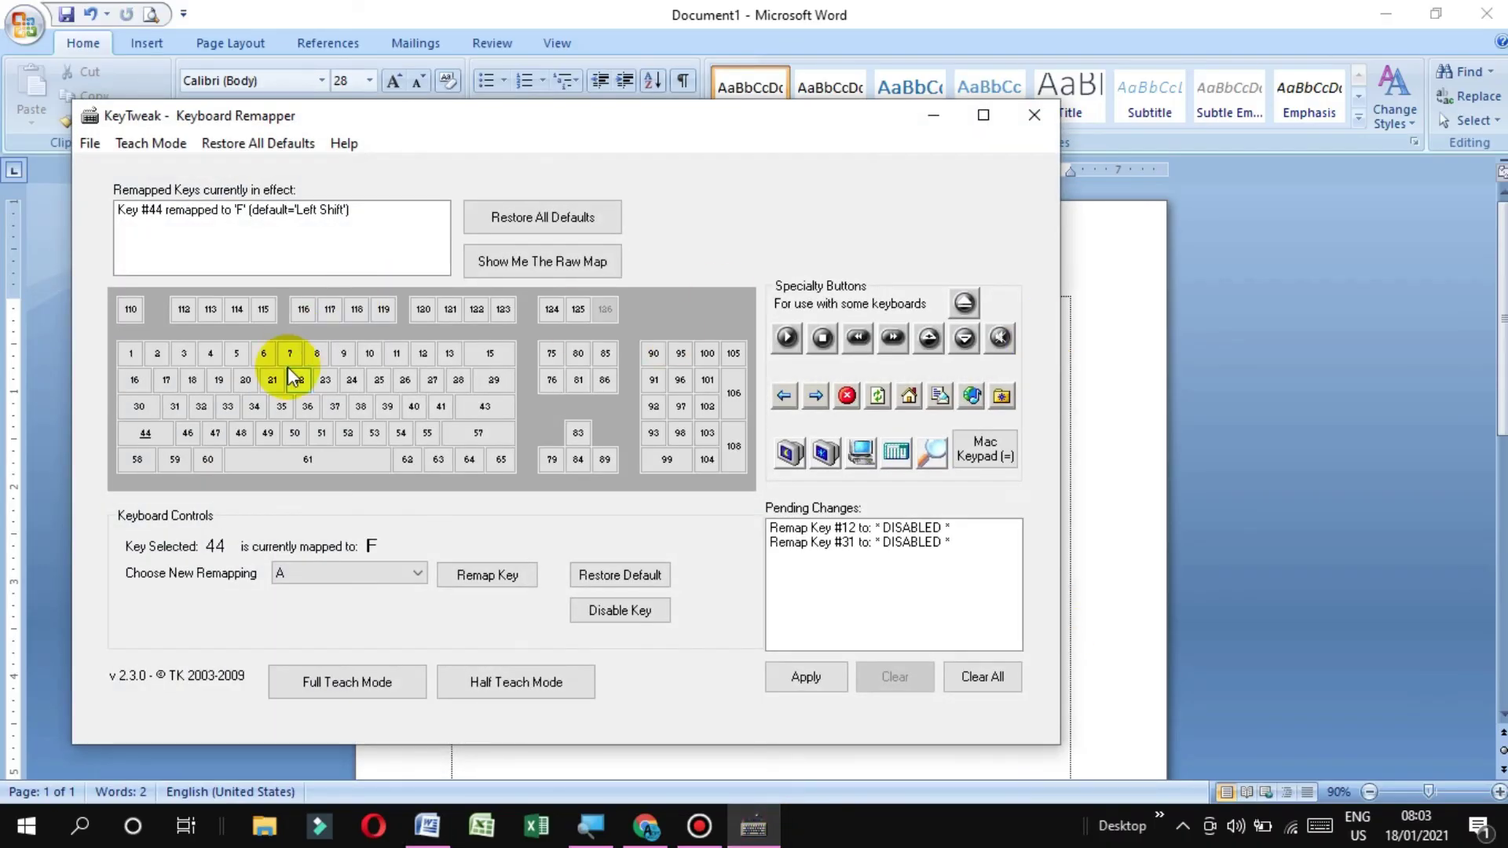
# Restore all KeyTweak keys to their default mappings, accept the restart prompt, and return to Word
pyautogui.click(517, 225)
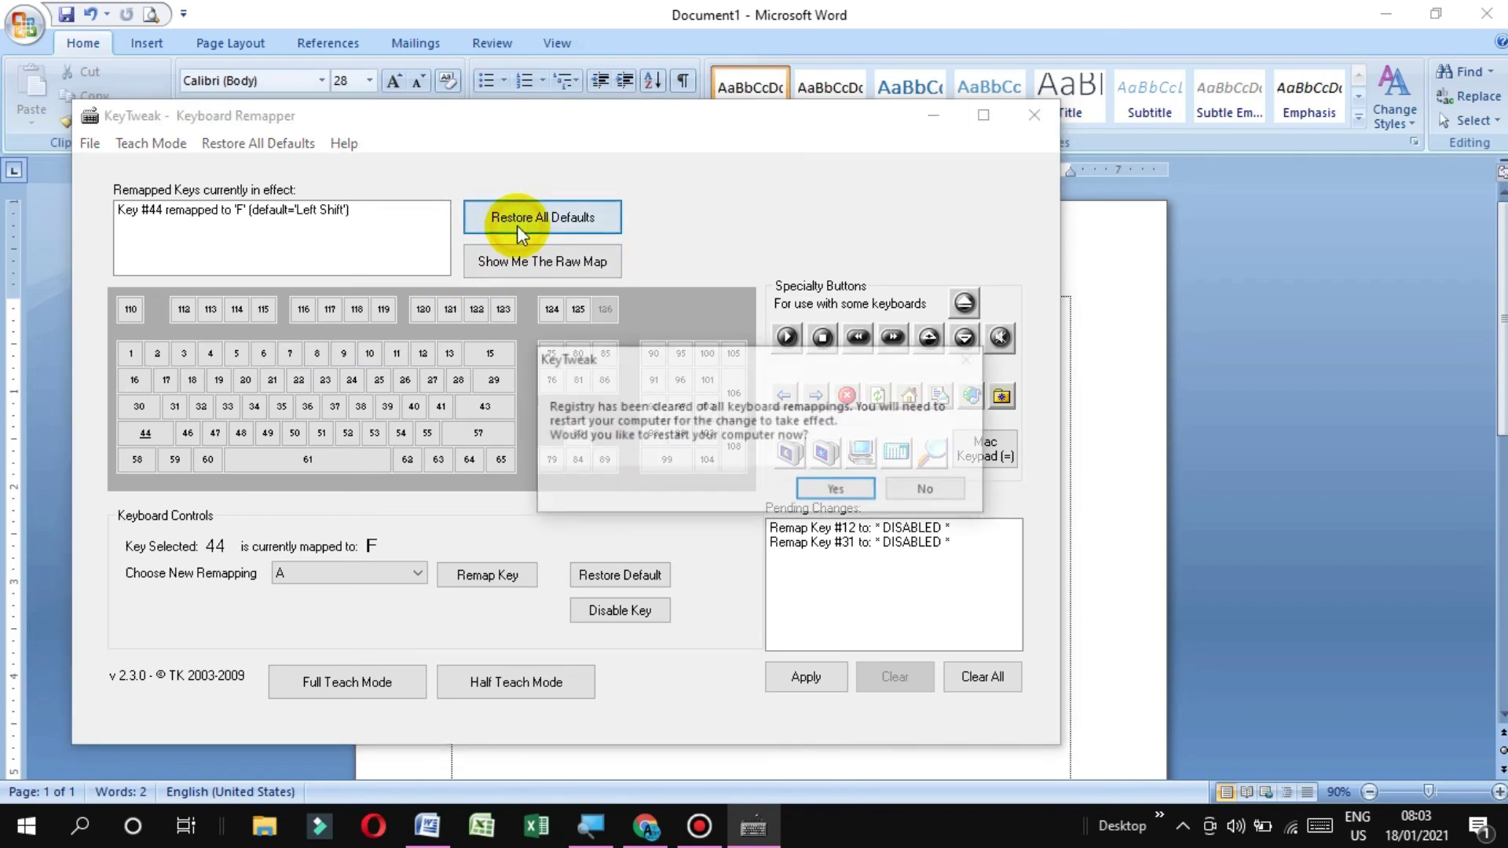
pyautogui.click(829, 481)
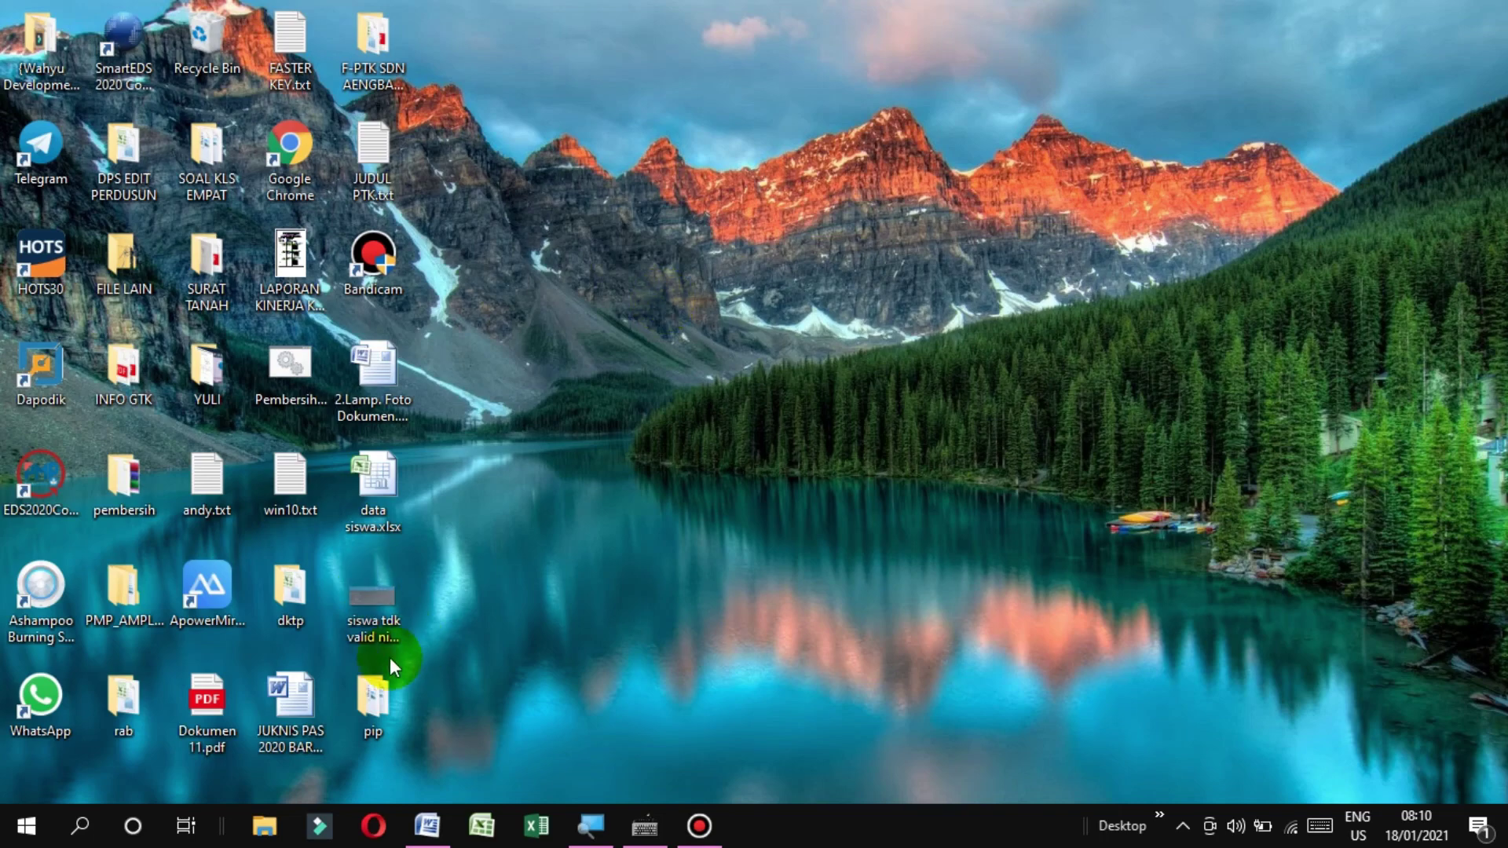
pyautogui.click(427, 825)
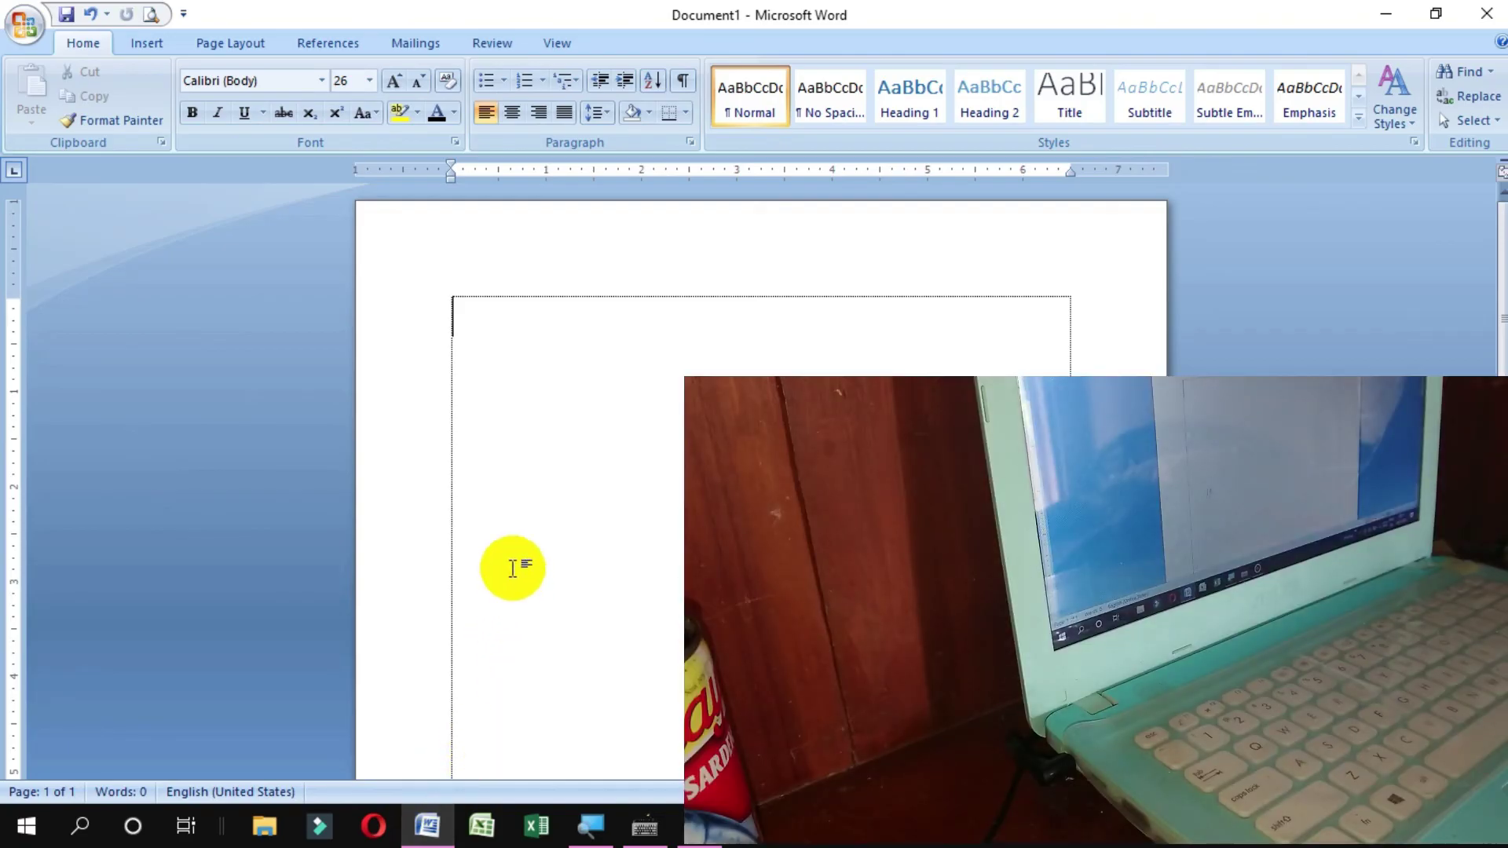
# Type and erase test f's, a's and backslashes, then type !@#$%^&**Z( and reopen KeyTweak
pyautogui.write('fffff')
pyautogui.press('BackSpace')
pyautogui.press('BackSpace')
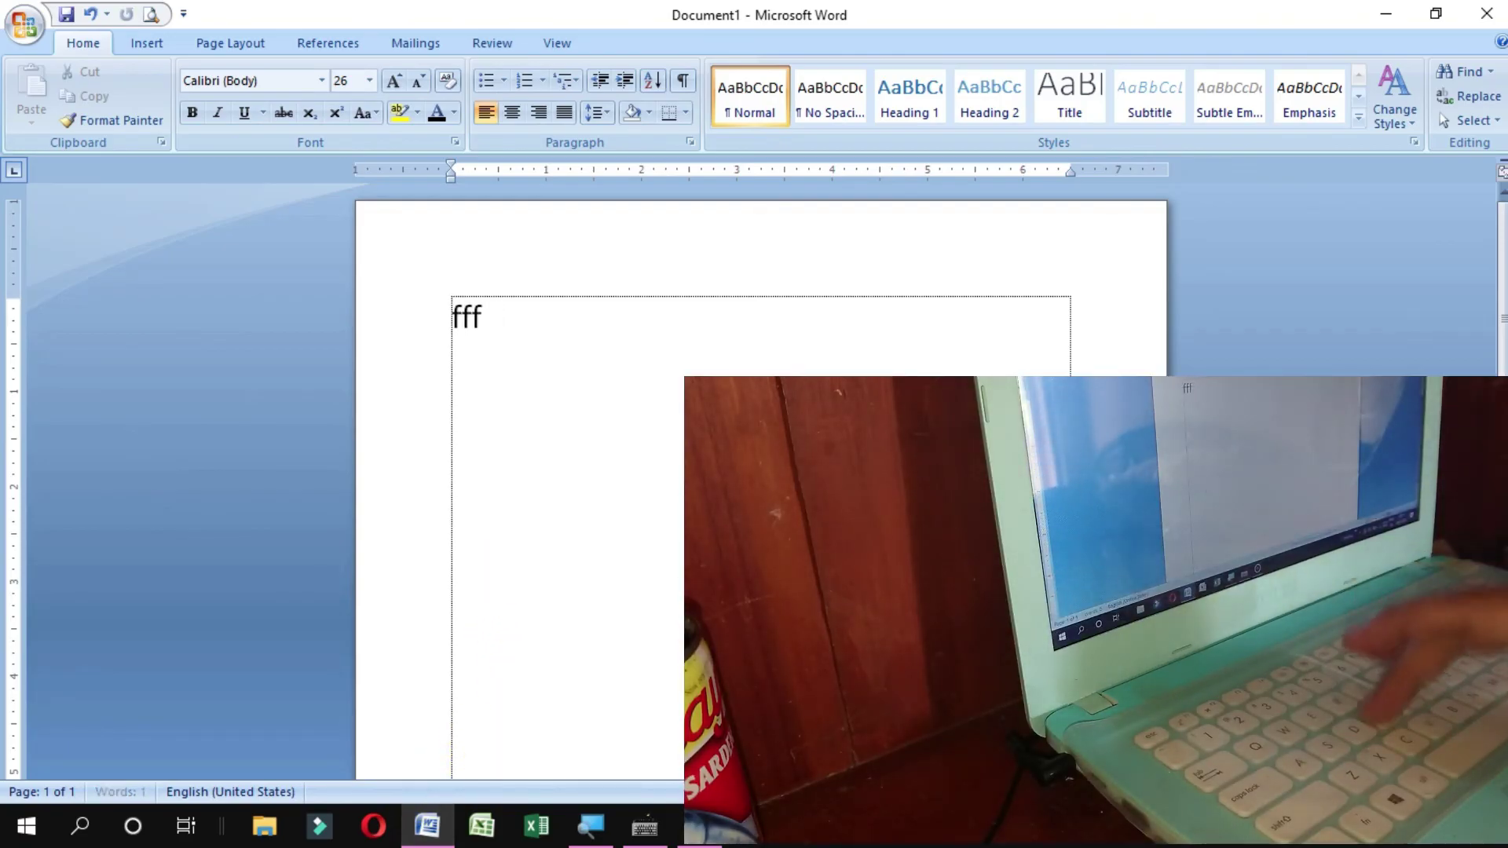
pyautogui.press('BackSpace')
pyautogui.press('BackSpace')
pyautogui.press('BackSpace')
pyautogui.write('aaa')
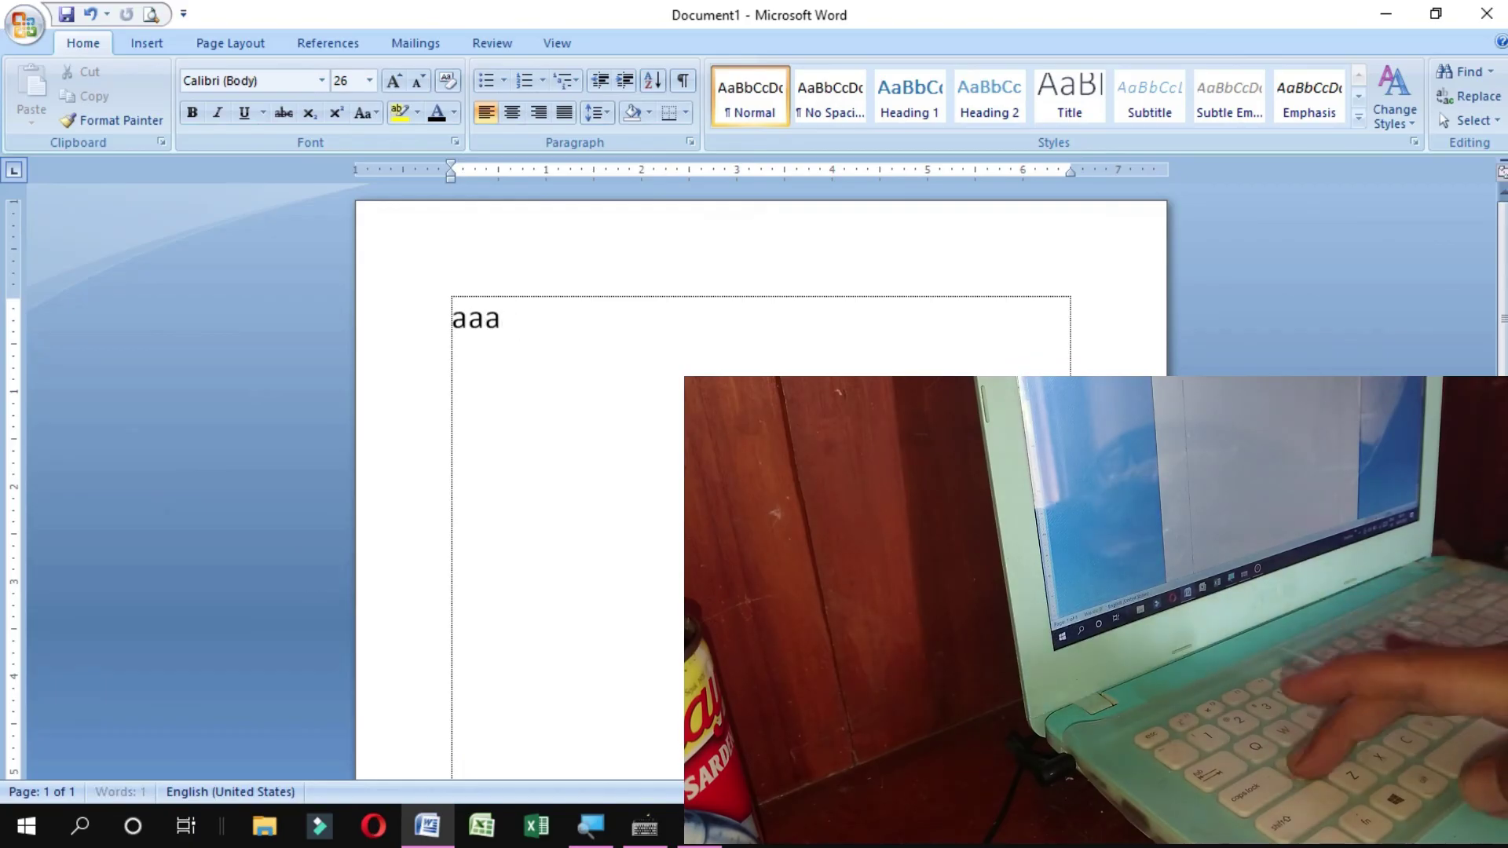
pyautogui.press('BackSpace')
pyautogui.press('BackSpace')
pyautogui.write('\\\\\\\\')
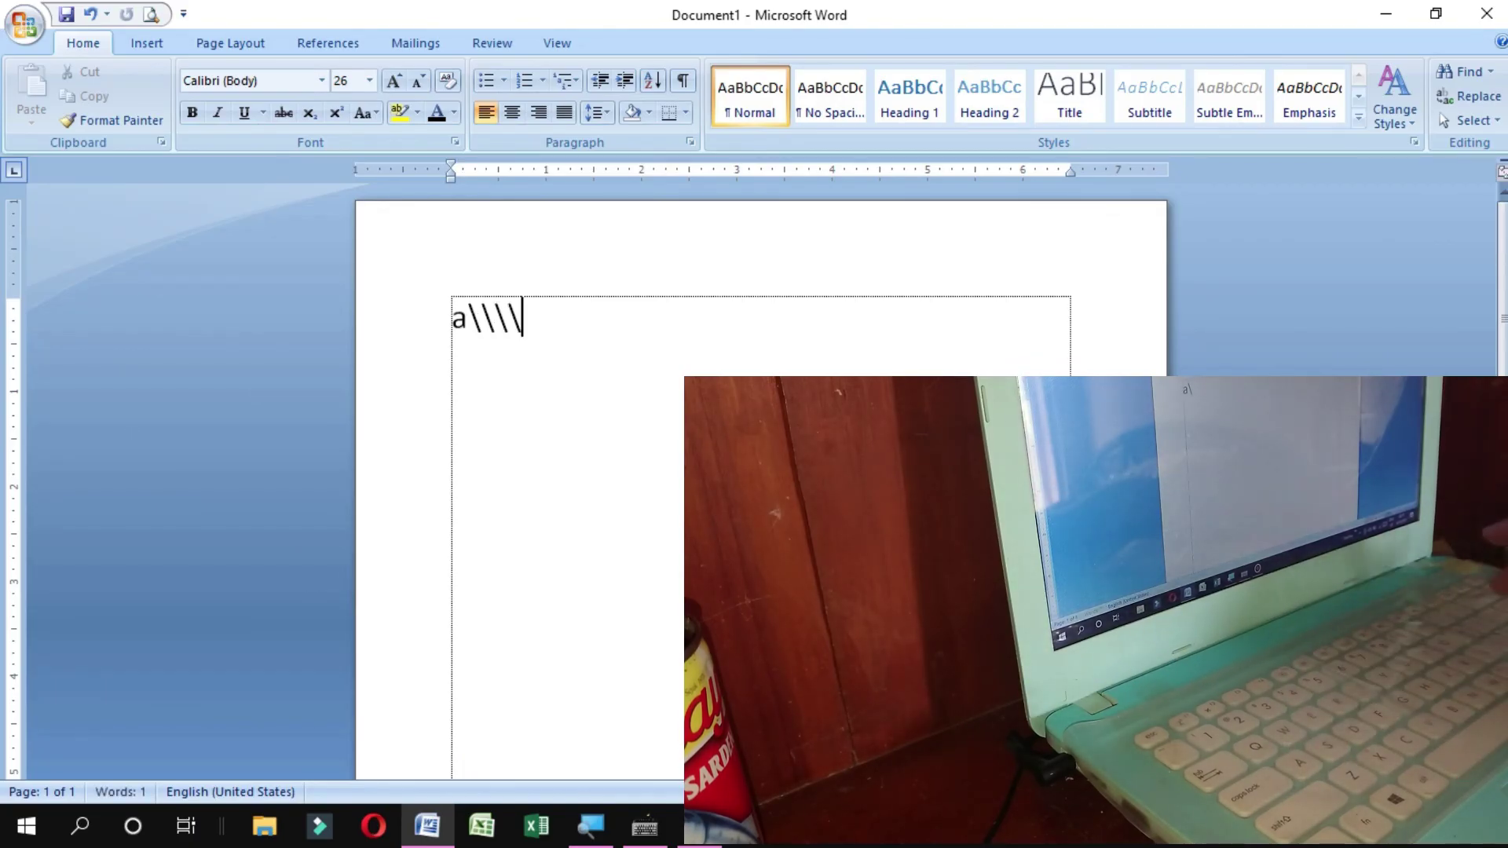
pyautogui.press('BackSpace')
pyautogui.press('BackSpace')
pyautogui.press('BackSpace')
pyautogui.press('BackSpace')
pyautogui.press('BackSpace')
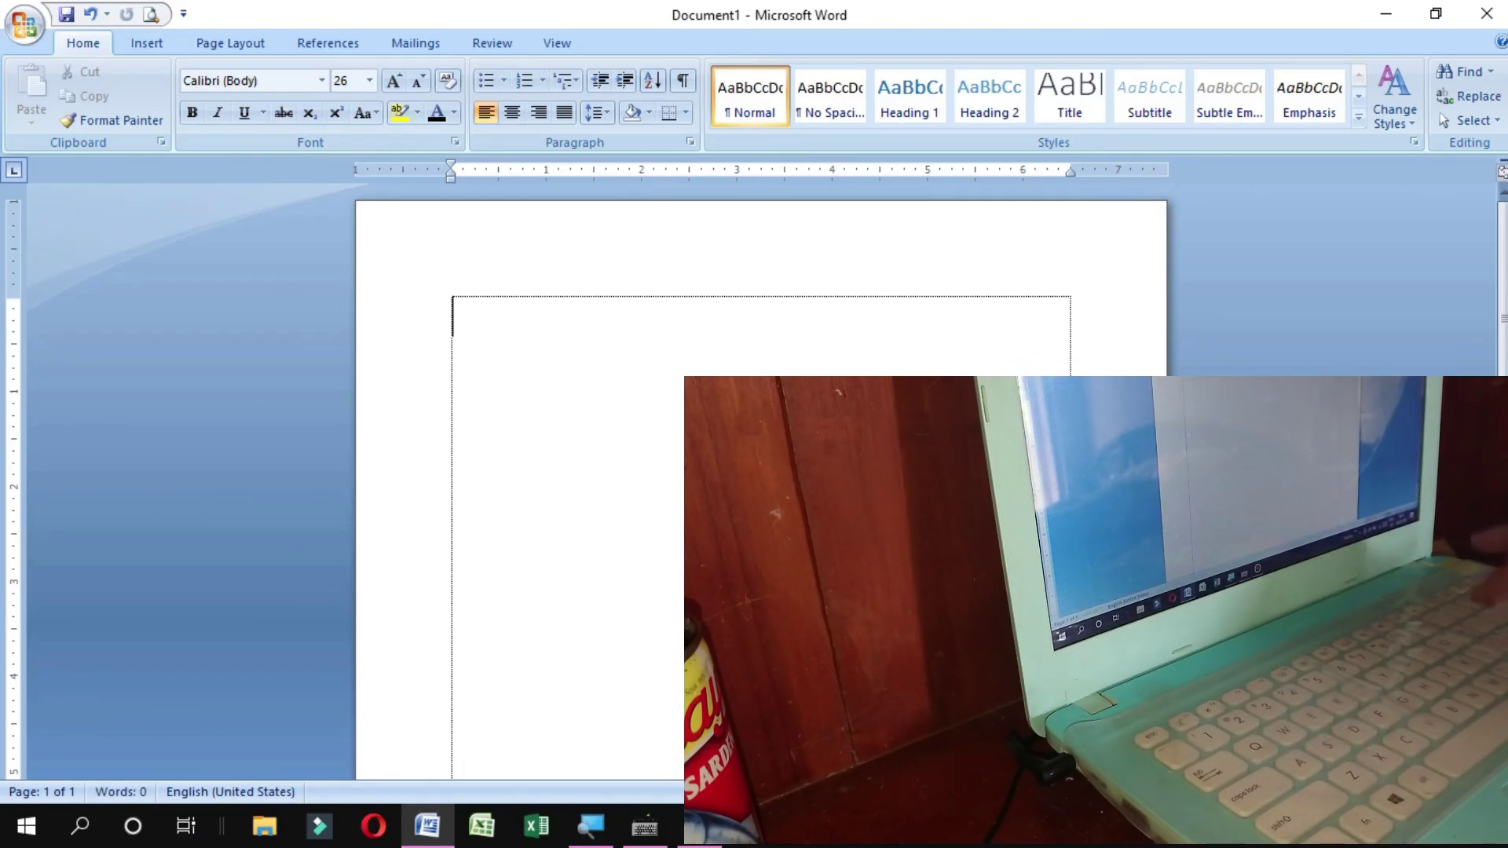
pyautogui.write('!@')
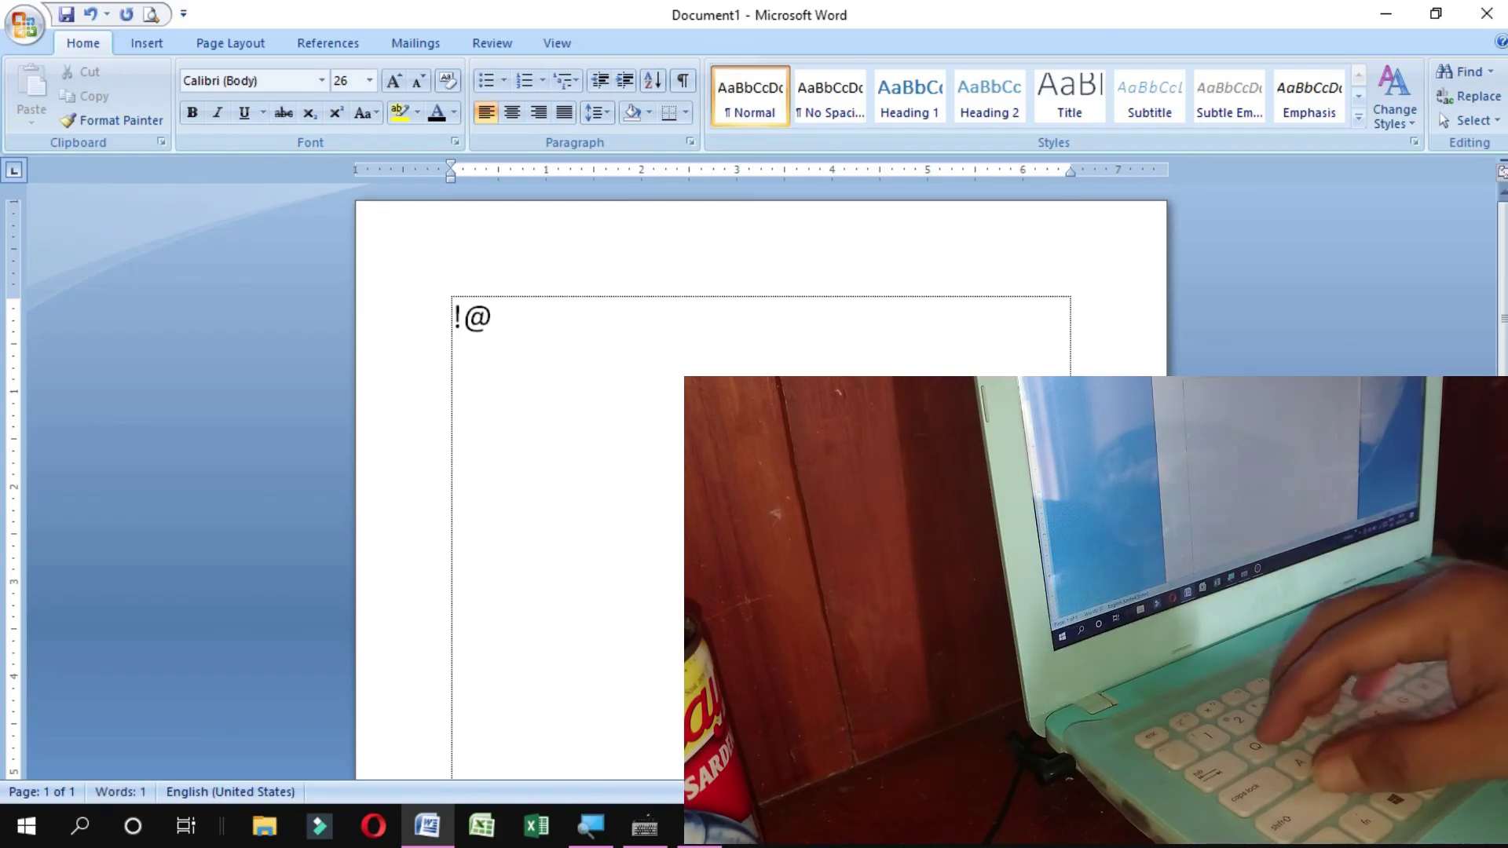
pyautogui.write('#$%^&*')
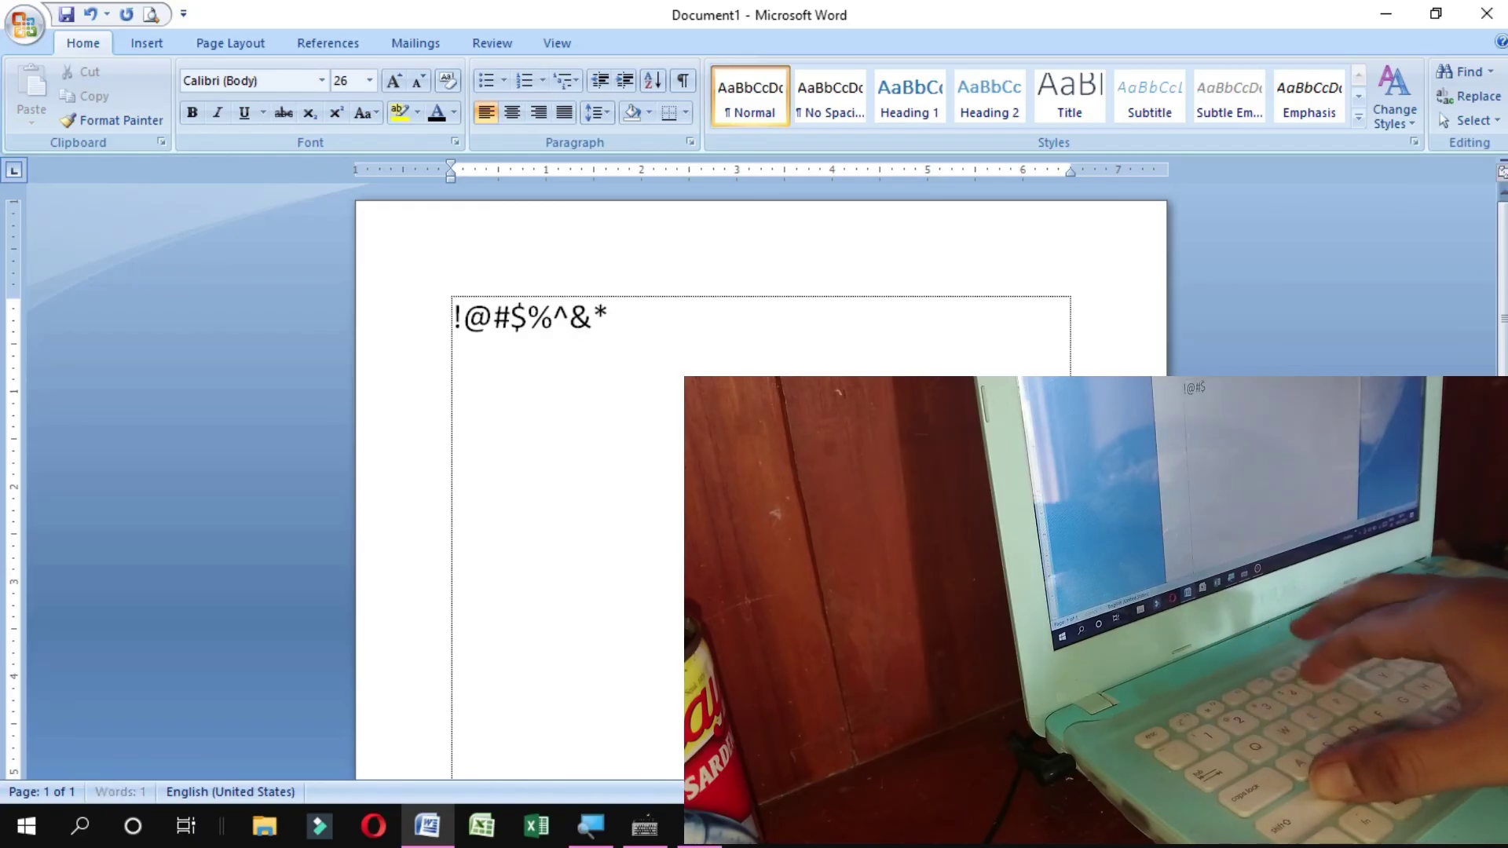
pyautogui.write('*Z(')
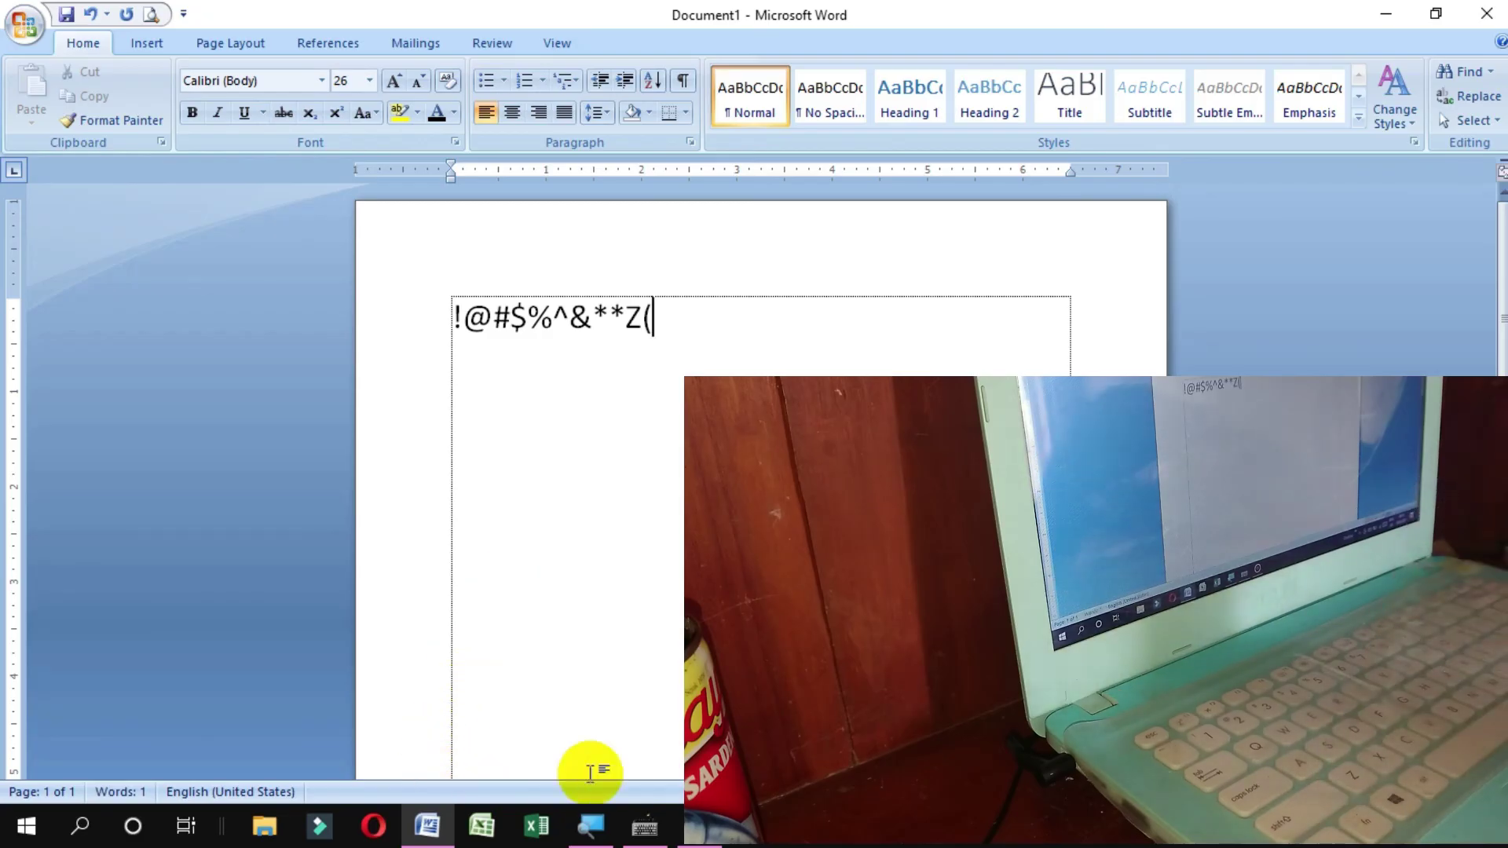
pyautogui.click(644, 827)
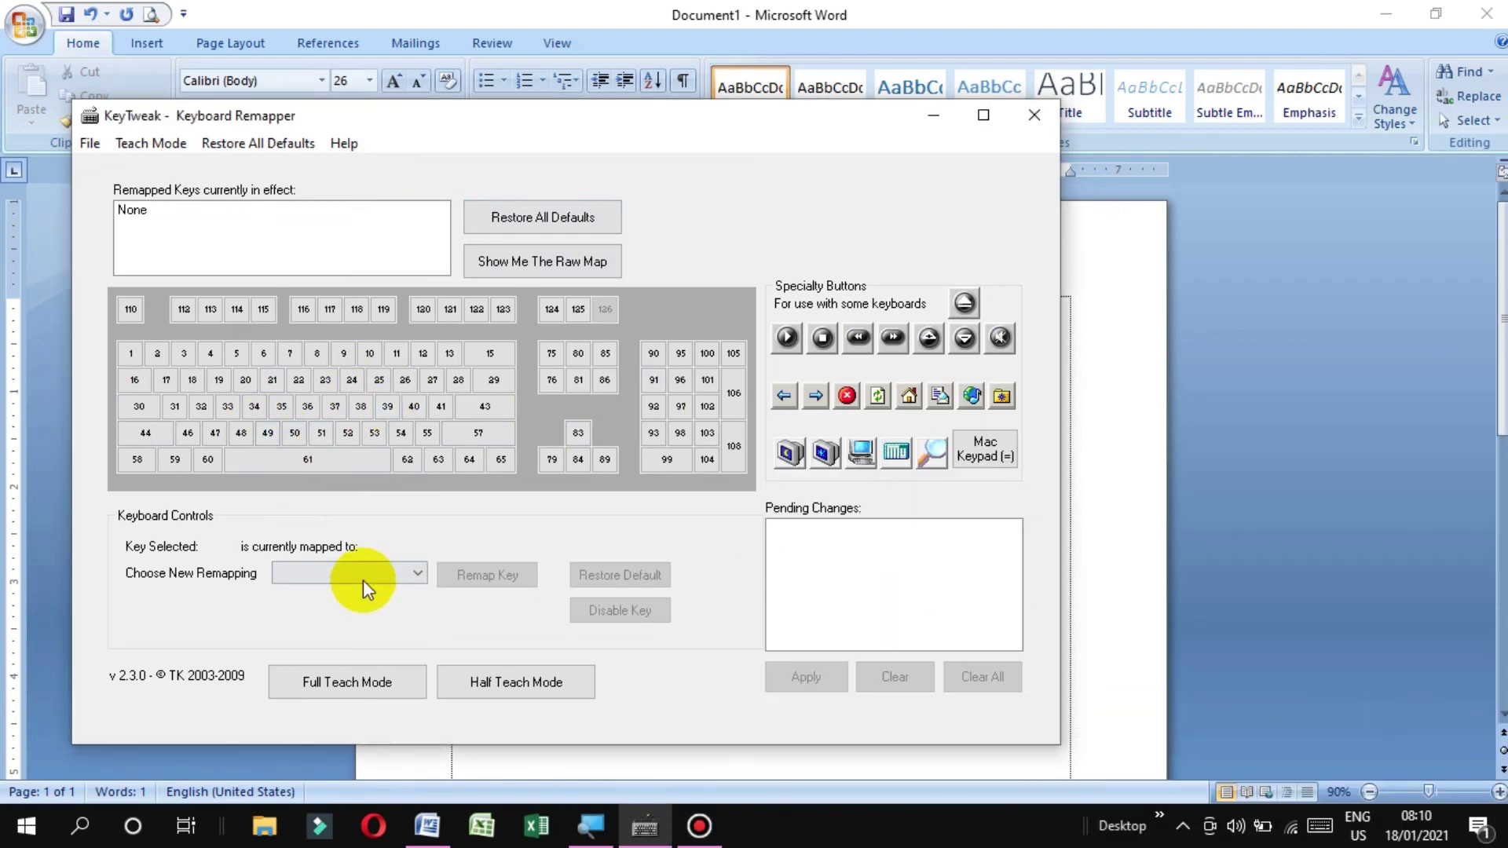
# Check that key 44 reads Left Shift again, then bring up the Bandicam recorder
pyautogui.click(130, 437)
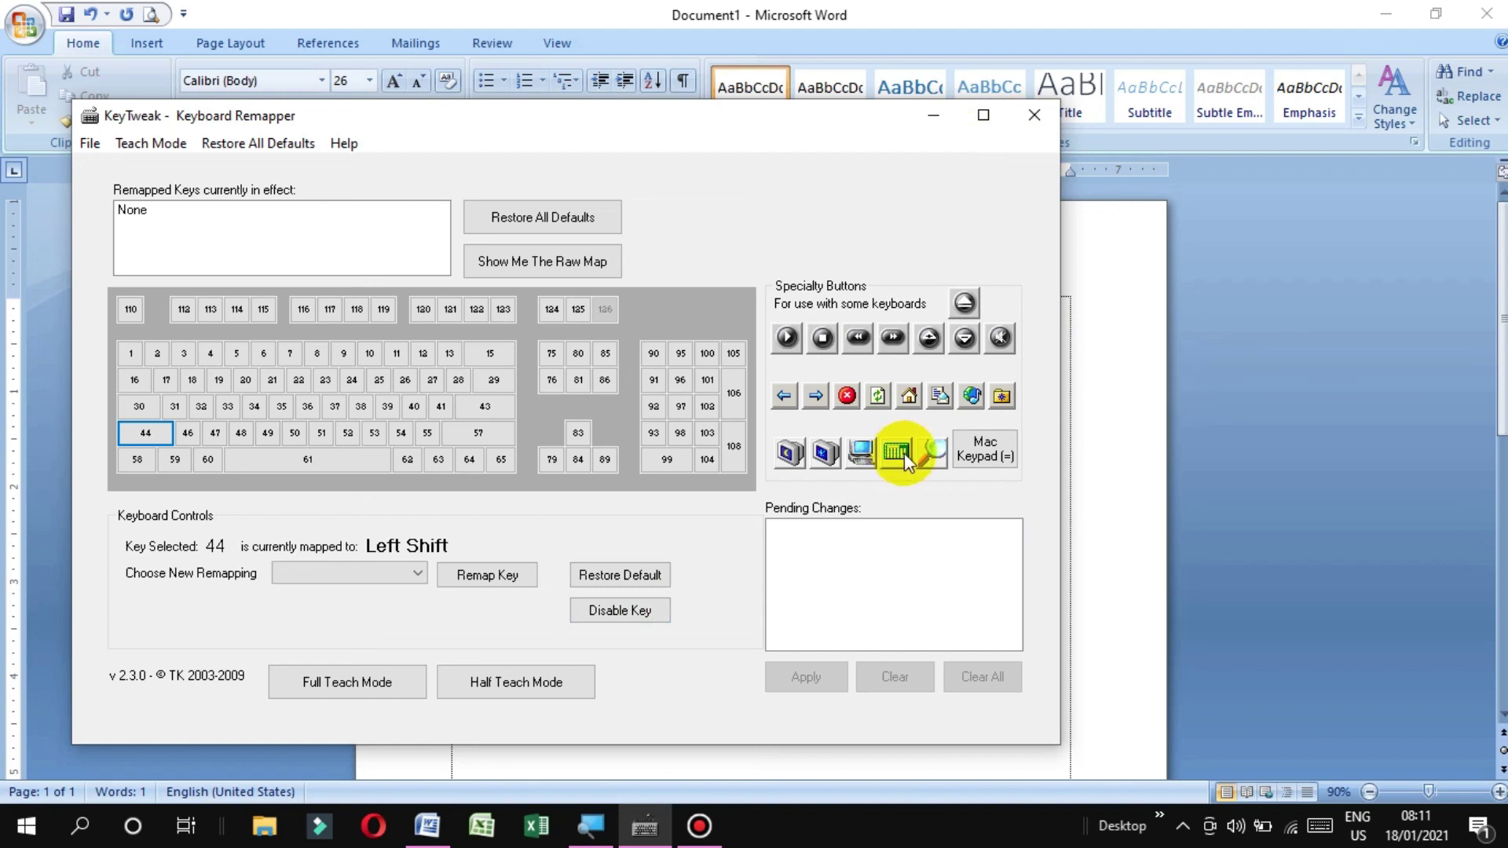
pyautogui.click(703, 833)
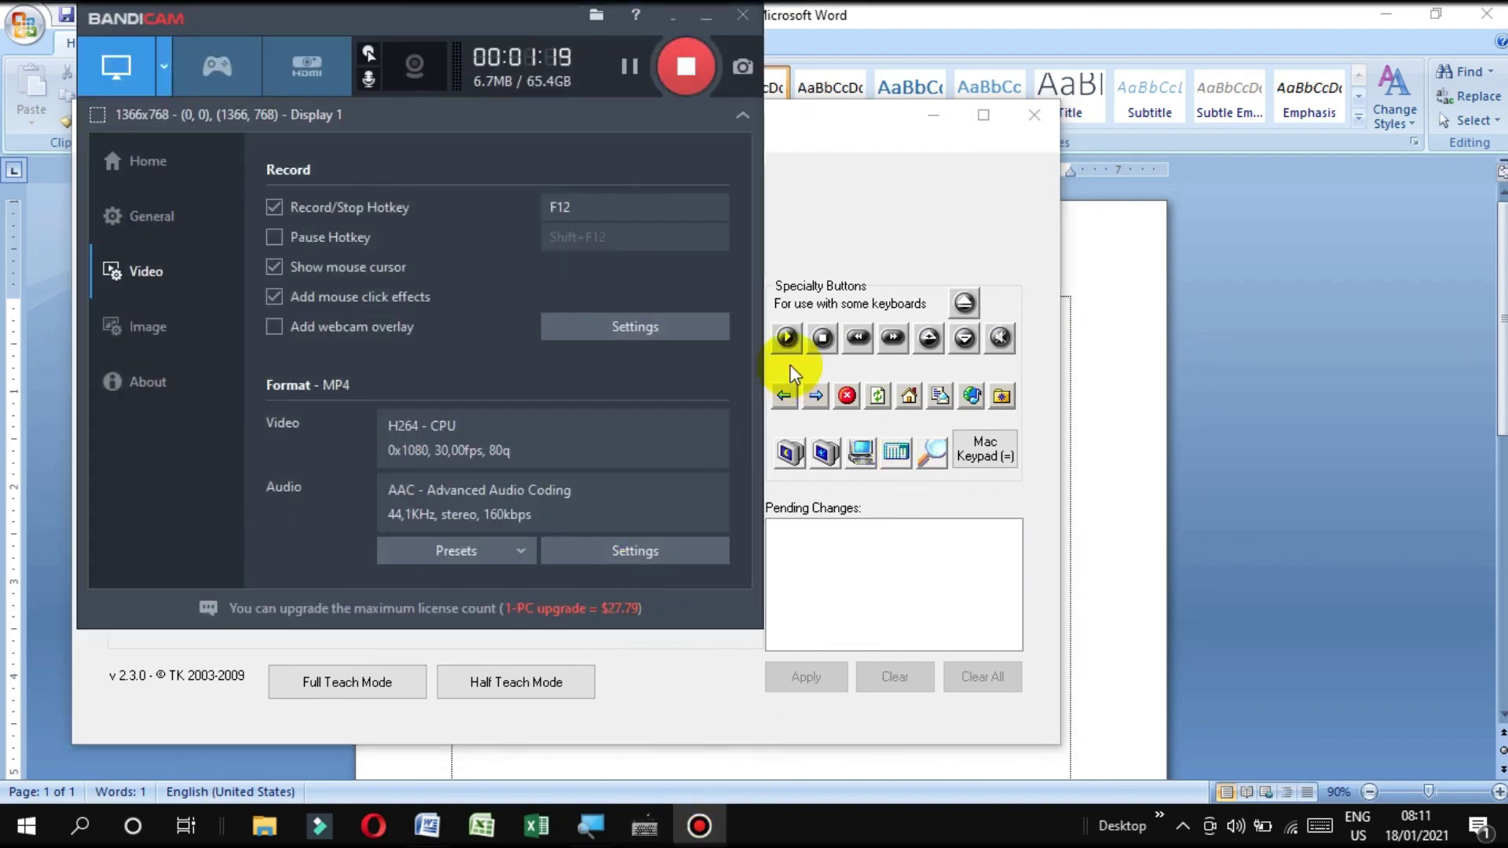